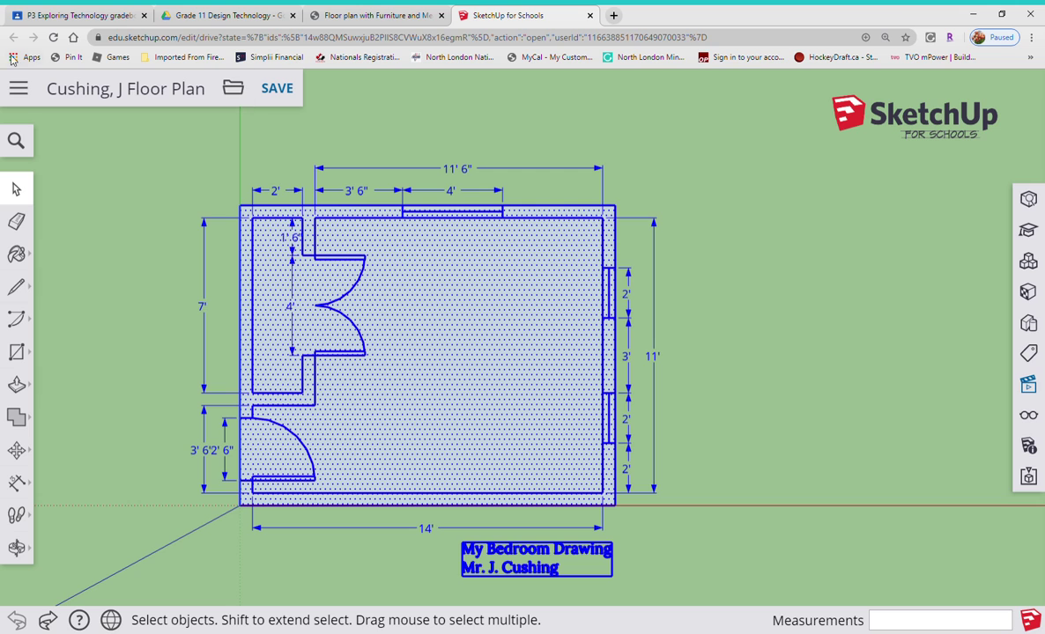
# Create a new model from Simple Template - Feet and Inches without saving the current one, and delete the default figure.
pyautogui.click(19, 88)
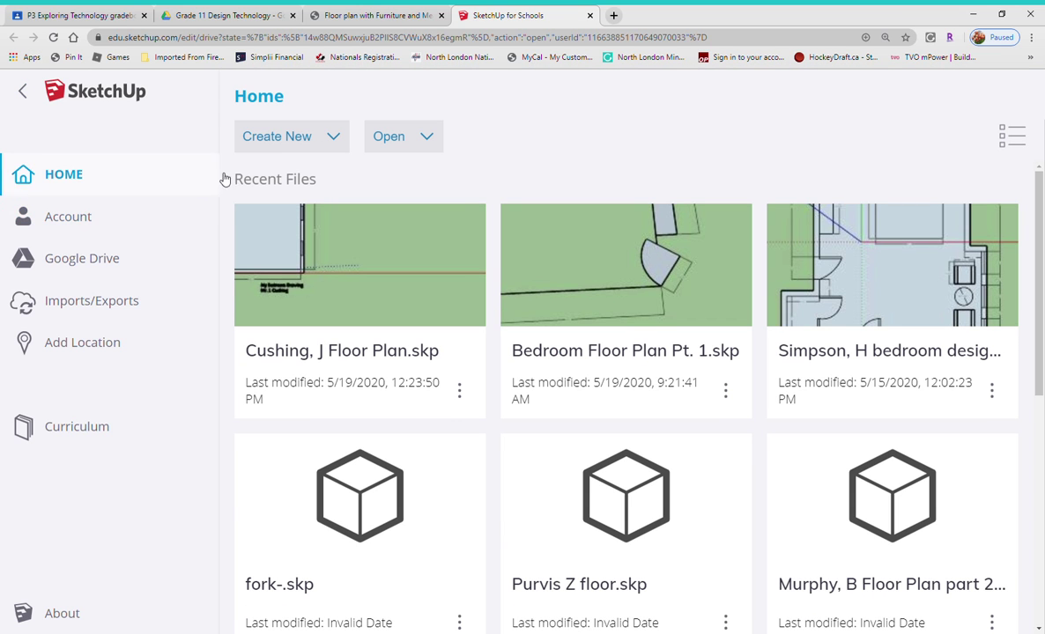
pyautogui.click(311, 139)
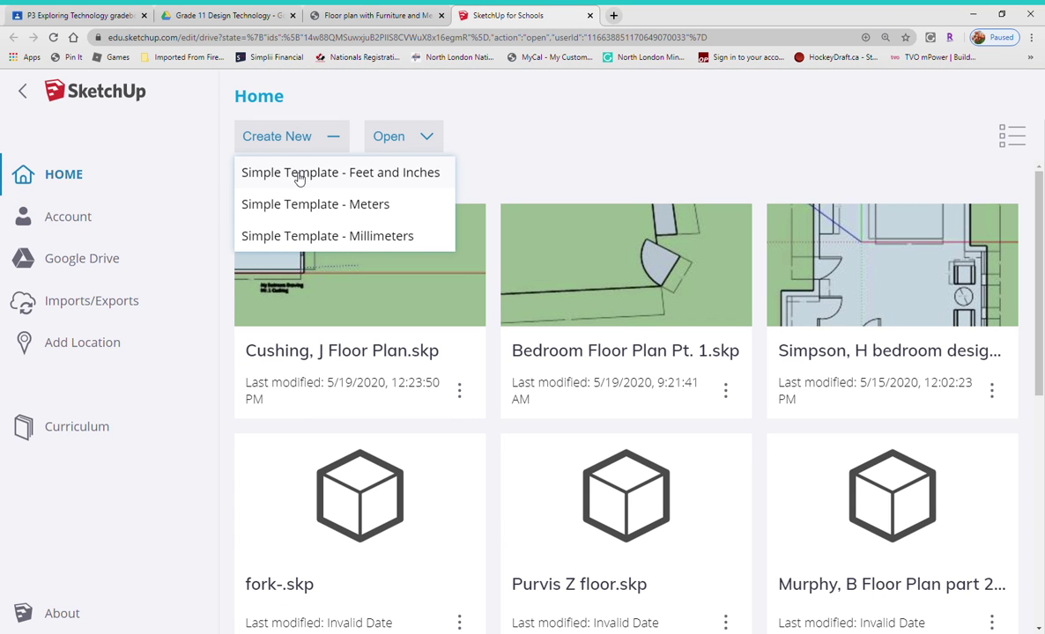
pyautogui.click(296, 175)
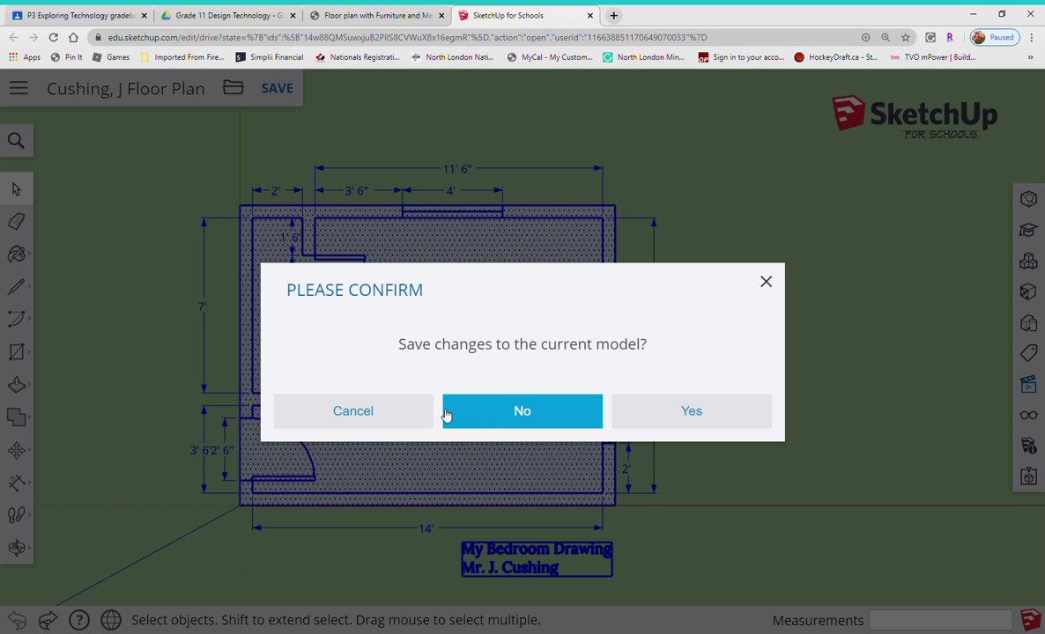
pyautogui.click(518, 416)
pyautogui.click(398, 315)
pyautogui.press('Delete')
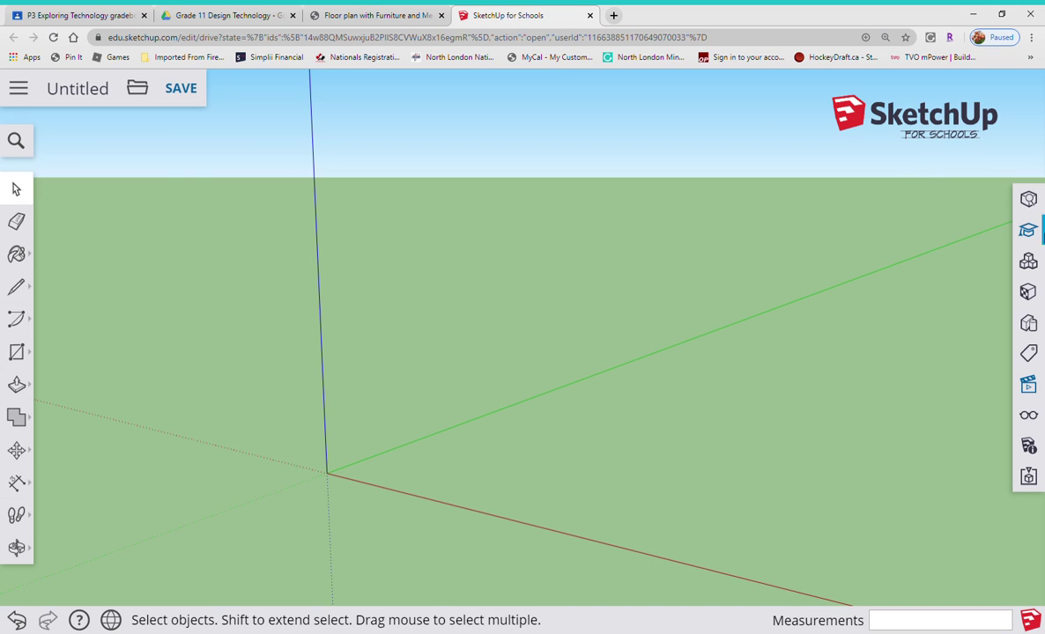
# Set the model to the top view.
pyautogui.click(1027, 388)
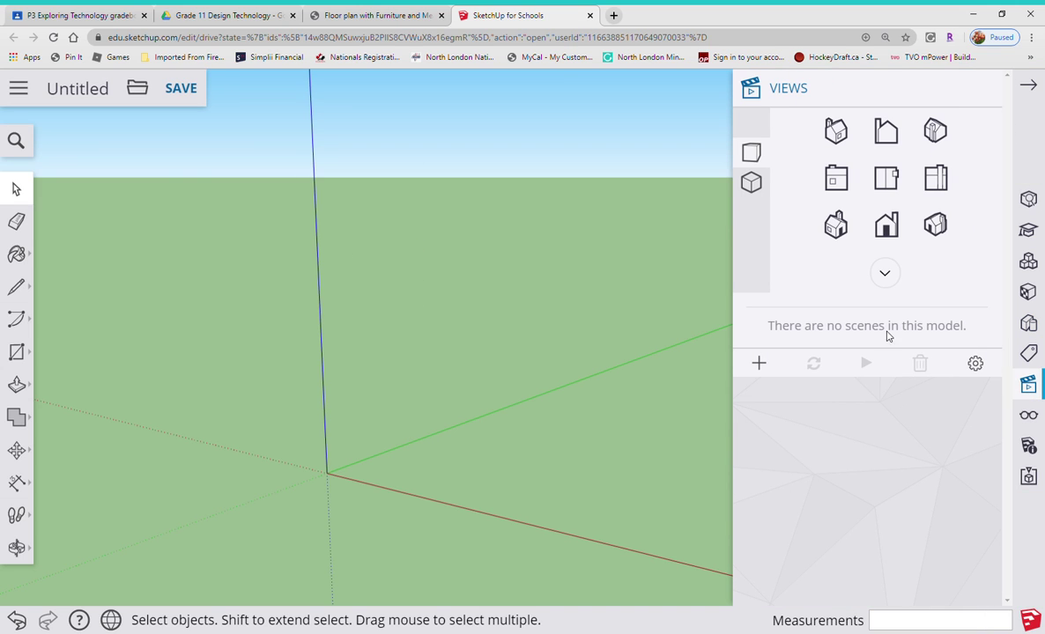
pyautogui.click(886, 180)
pyautogui.click(1027, 84)
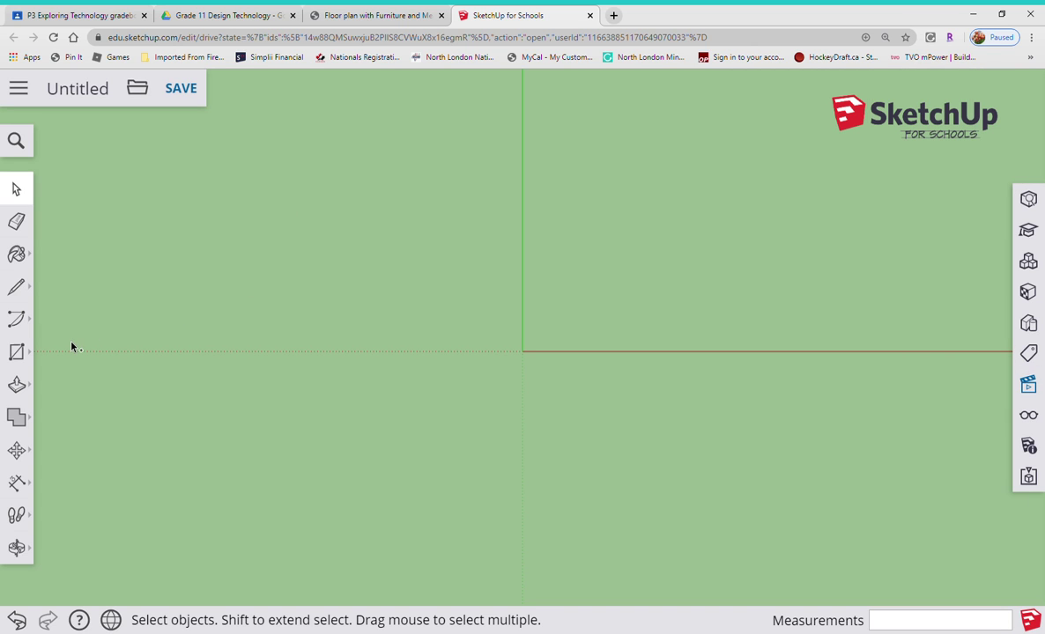
# Paste the copied bedroom floor plan just above the red axis near the origin and deselect it.
pyautogui.hotkey('ctrl', 'v')
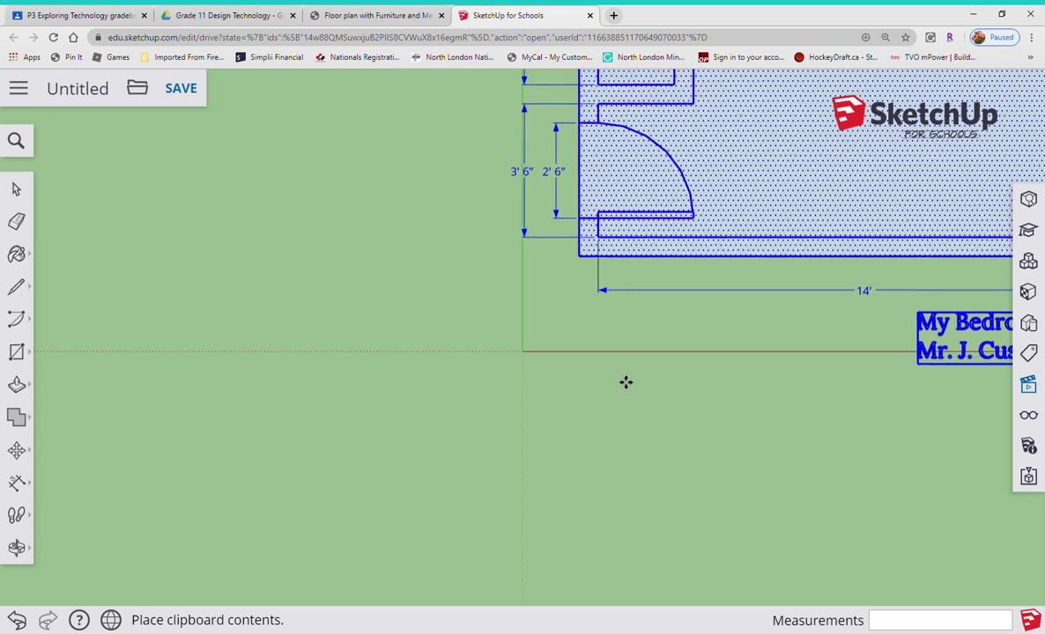
pyautogui.scroll(-3, 628, 382)
pyautogui.scroll(-1, 287, 446)
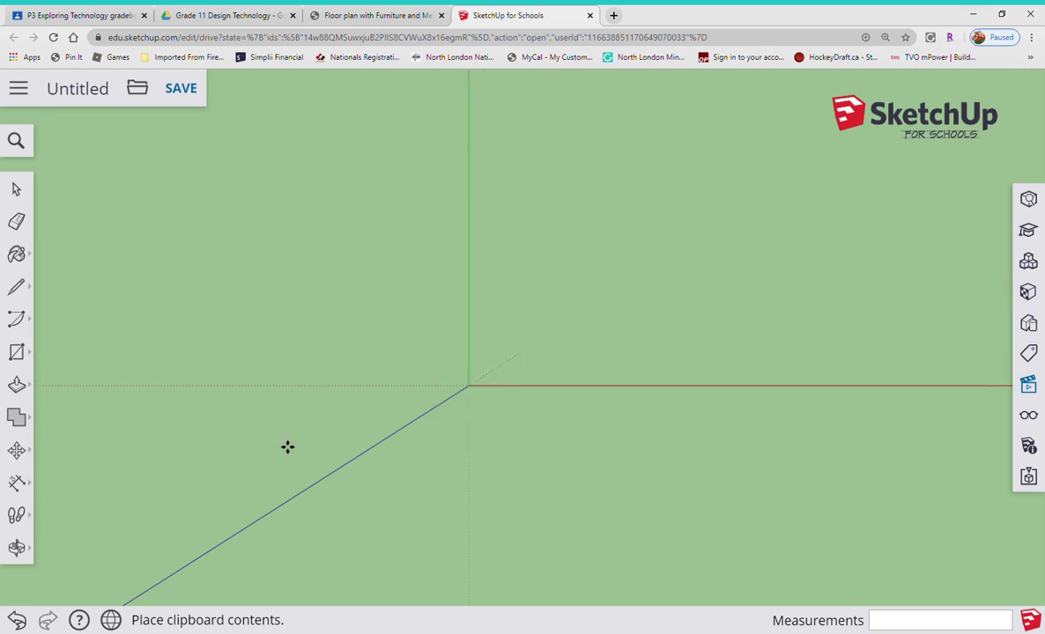
pyautogui.click(522, 396)
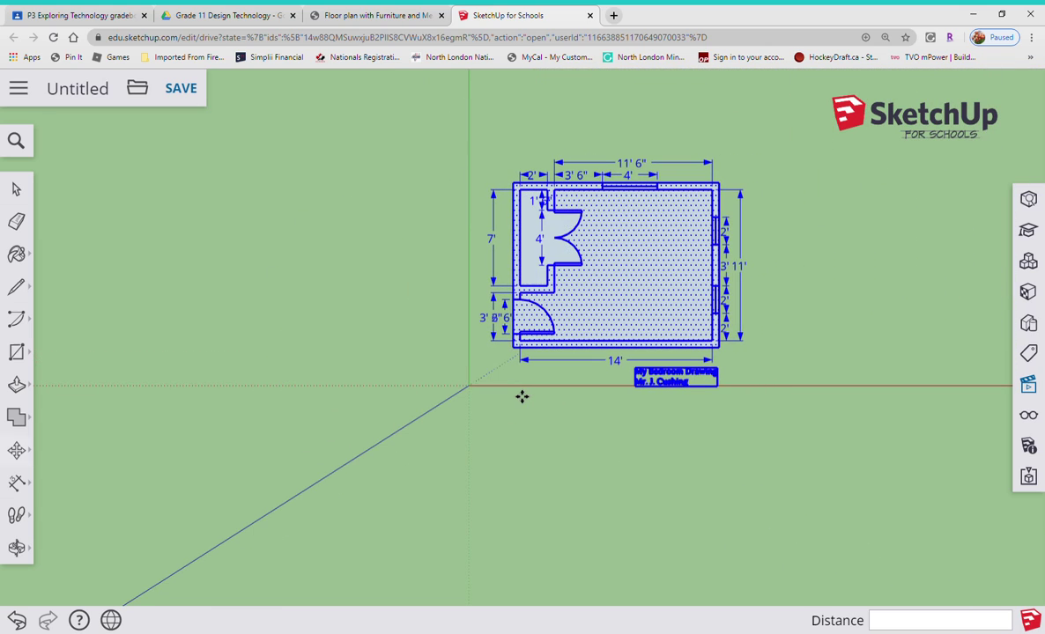
pyautogui.press('m')
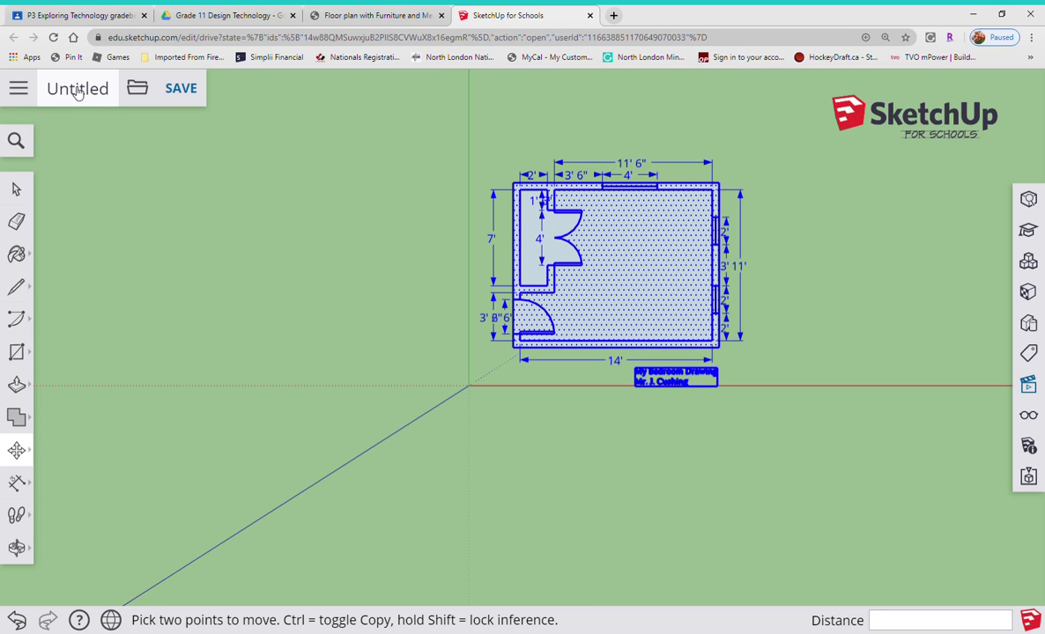
pyautogui.hotkey('ctrl', 't')
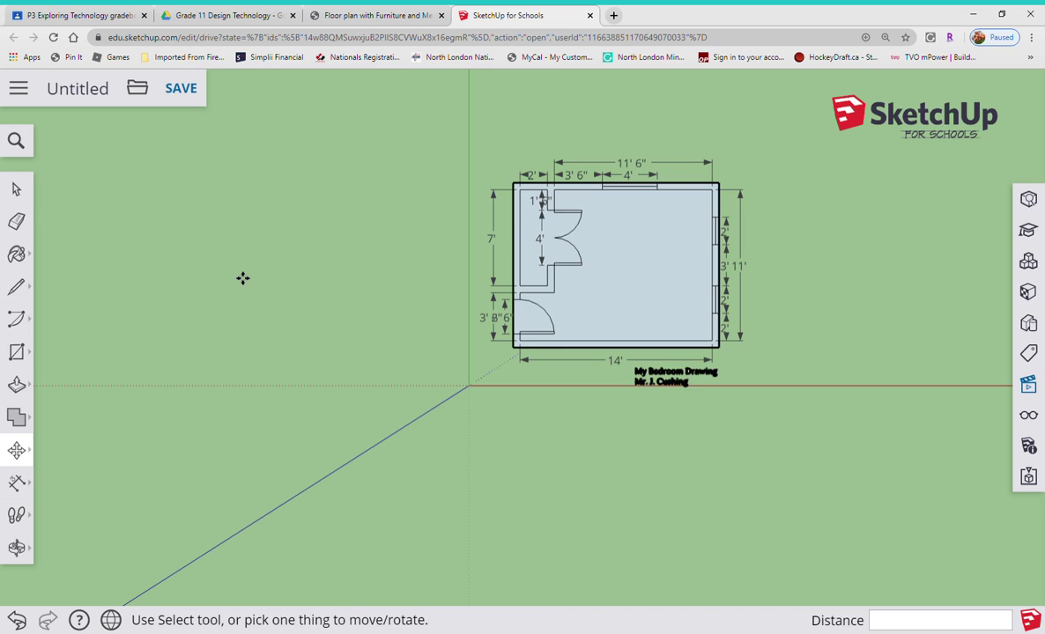
pyautogui.scroll(3, 789, 428)
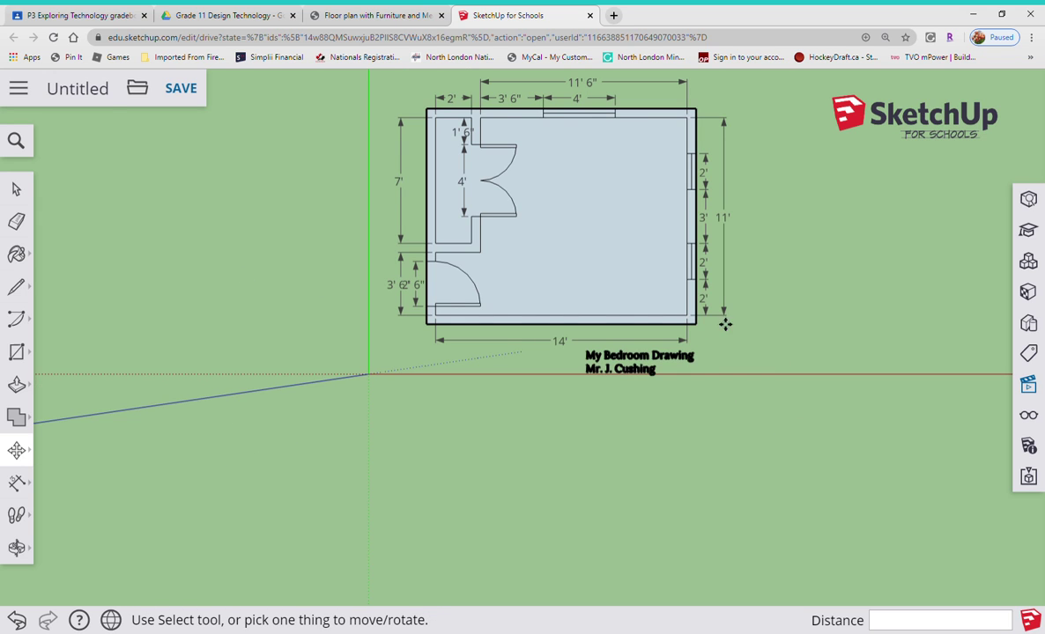
# Save the model in the Grade 11 Design Technology folder, named with the owner's surname and initial followed by "Floorplan with Furniture".
pyautogui.click(92, 89)
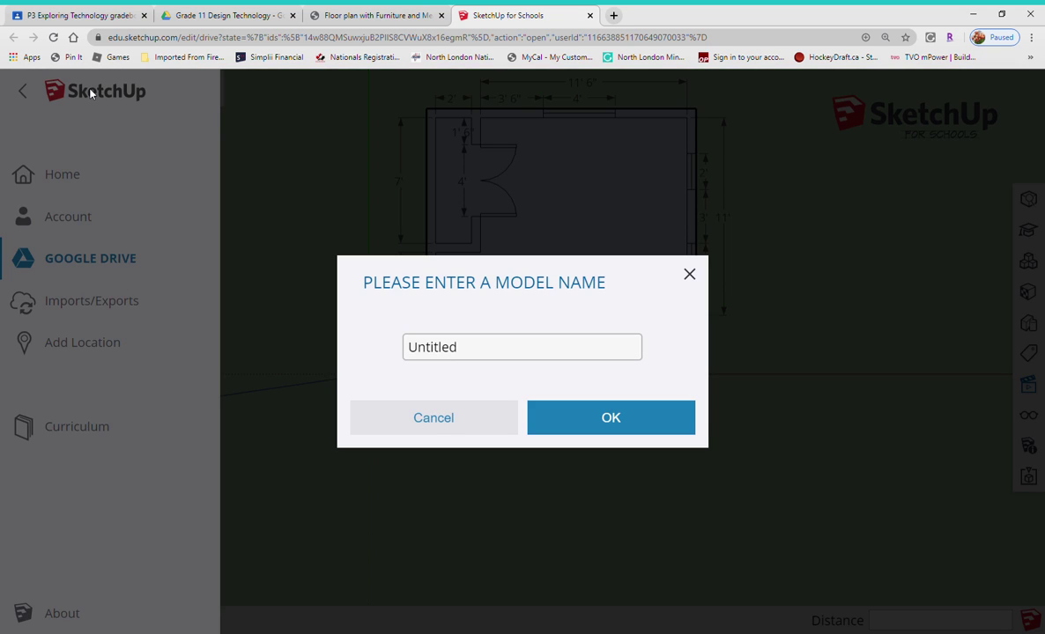
pyautogui.click(473, 355)
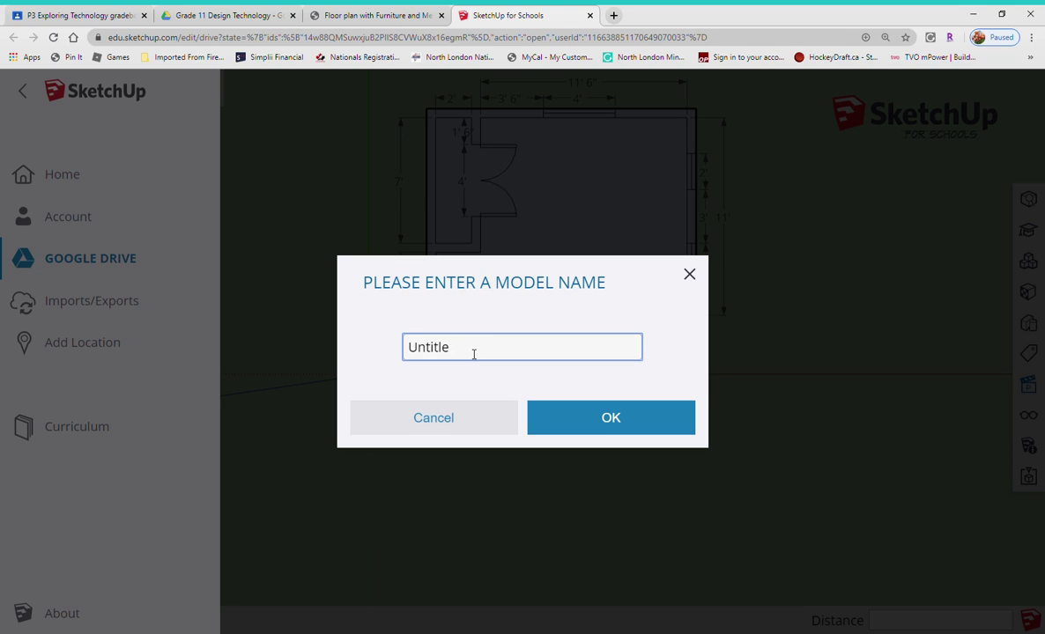
pyautogui.press('BackSpace')
pyautogui.press('BackSpace')
pyautogui.press('BackSpace')
pyautogui.press('BackSpace')
pyautogui.press('BackSpace')
pyautogui.press('BackSpace')
pyautogui.write('C')
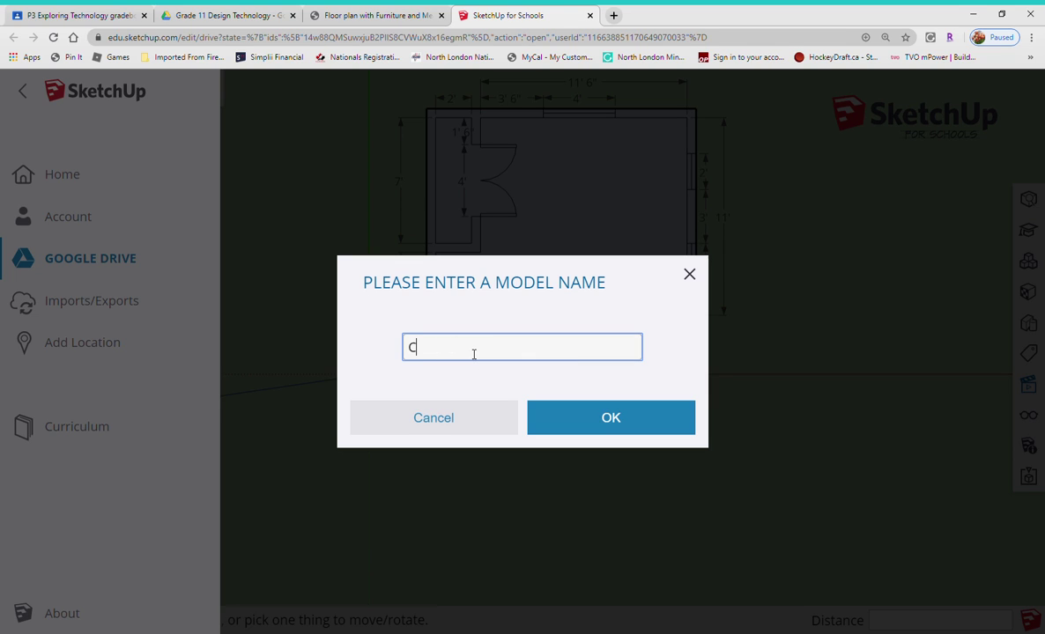
pyautogui.write('ushing, J Floorplan with')
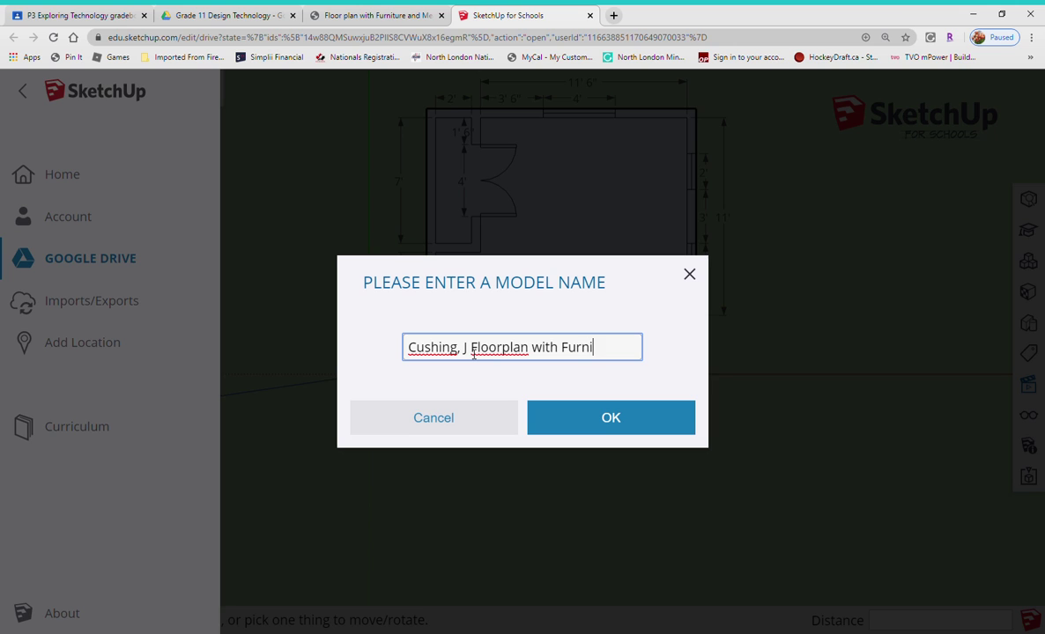
pyautogui.write('Furniture')
pyautogui.click(617, 428)
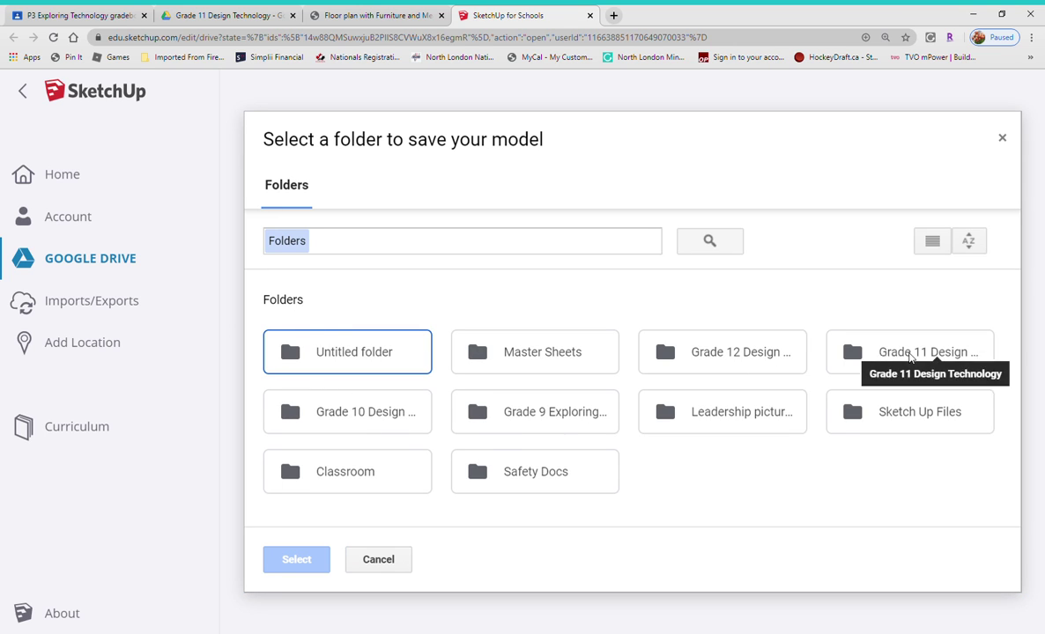
pyautogui.click(909, 357)
pyautogui.click(297, 562)
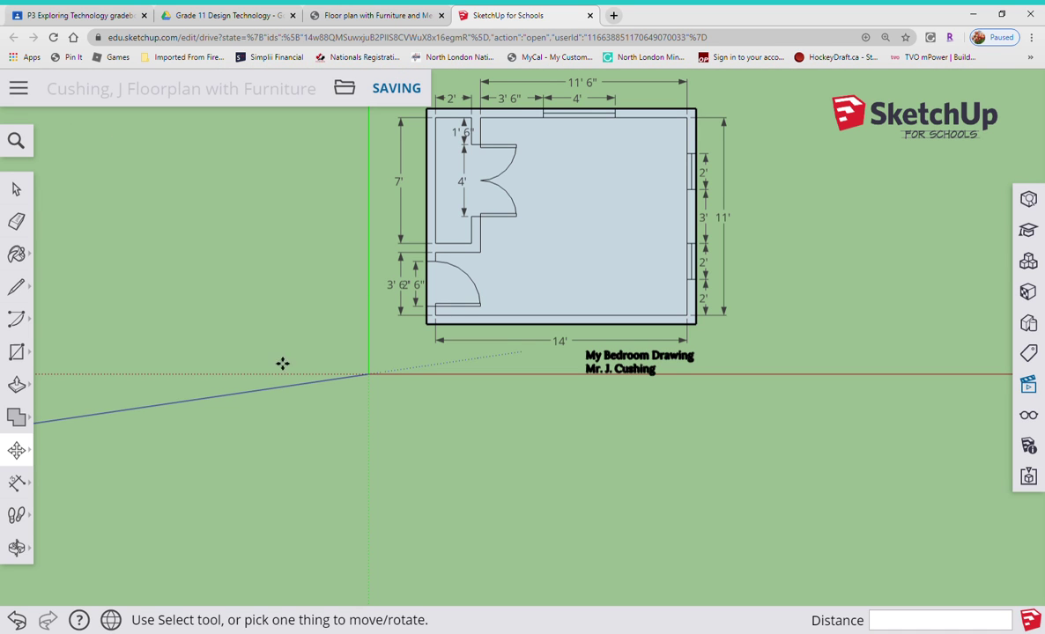
# Erase all dimensions along the closet, door and upper wall of the floor plan.
pyautogui.scroll(-4, 238, 399)
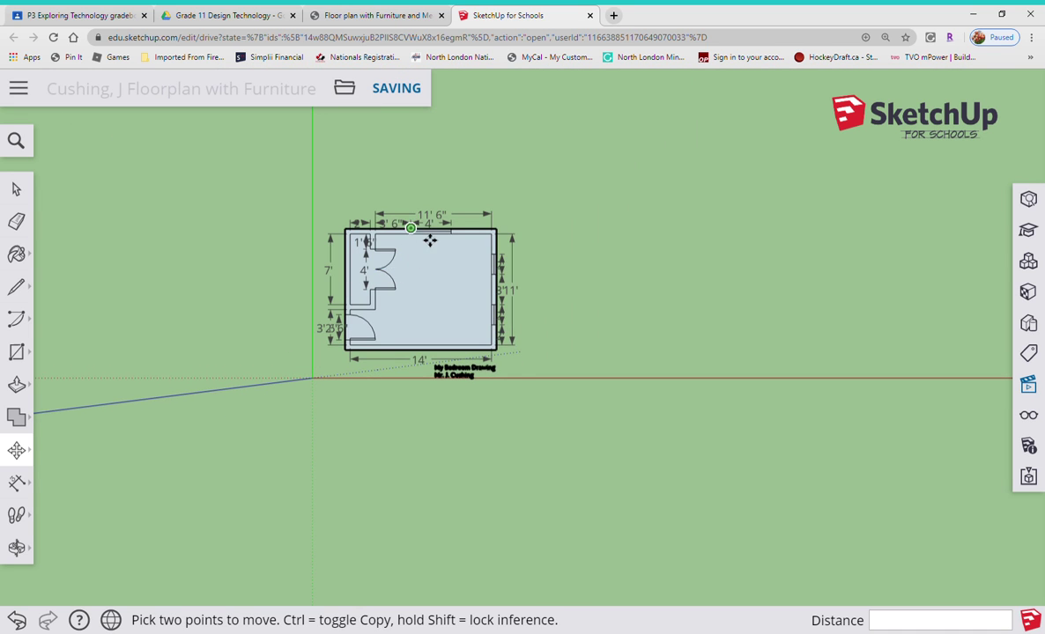
pyautogui.scroll(4, 429, 240)
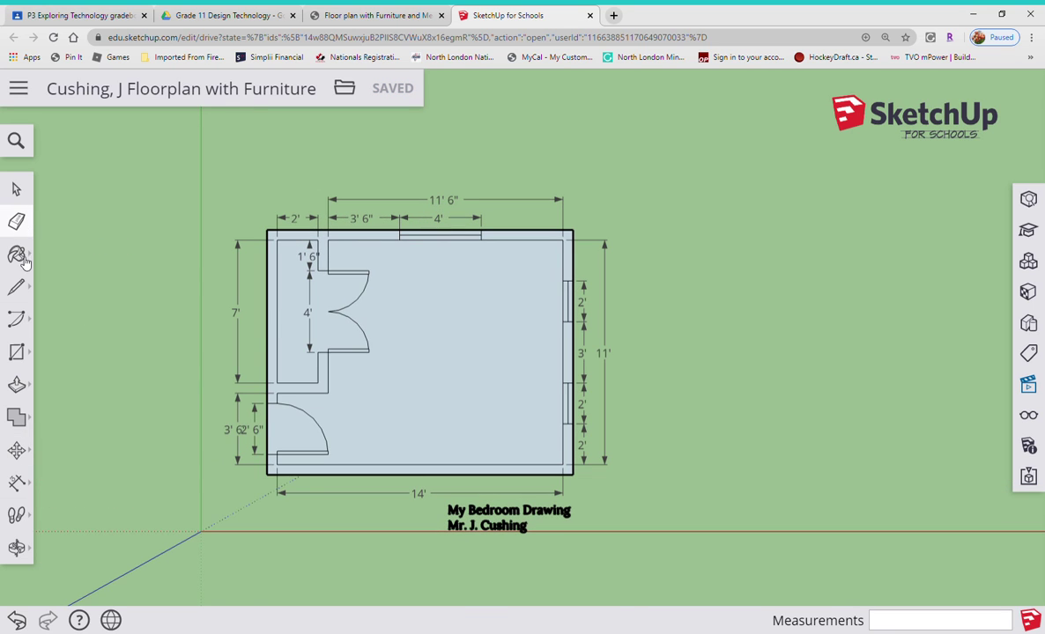
pyautogui.click(20, 226)
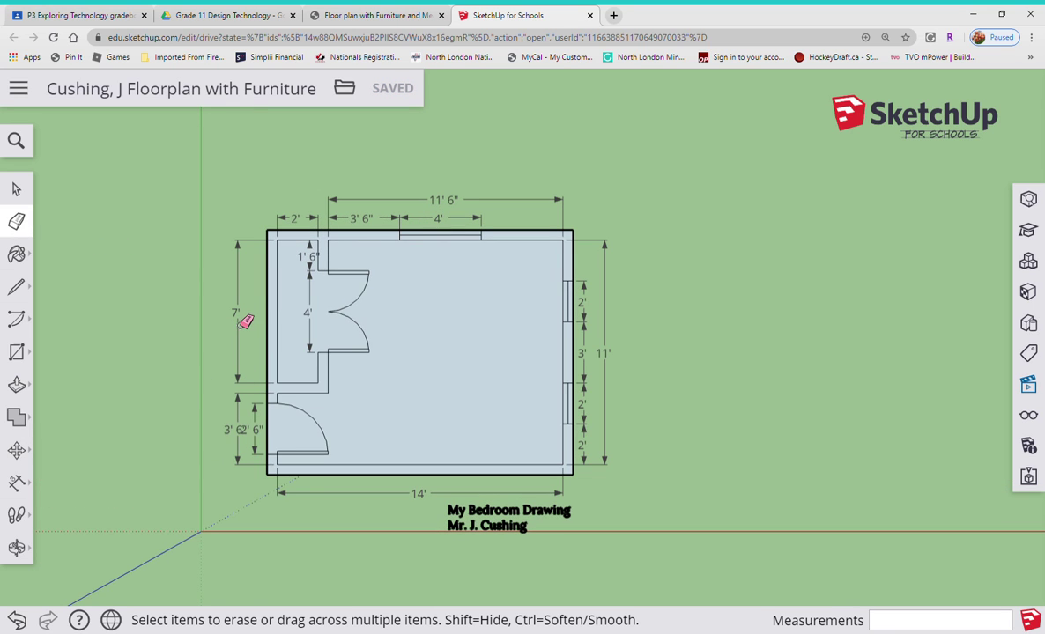
pyautogui.click(239, 324)
pyautogui.click(236, 431)
pyautogui.click(264, 442)
pyautogui.click(309, 312)
pyautogui.click(315, 268)
pyautogui.click(305, 220)
pyautogui.click(382, 224)
pyautogui.click(431, 219)
pyautogui.click(414, 200)
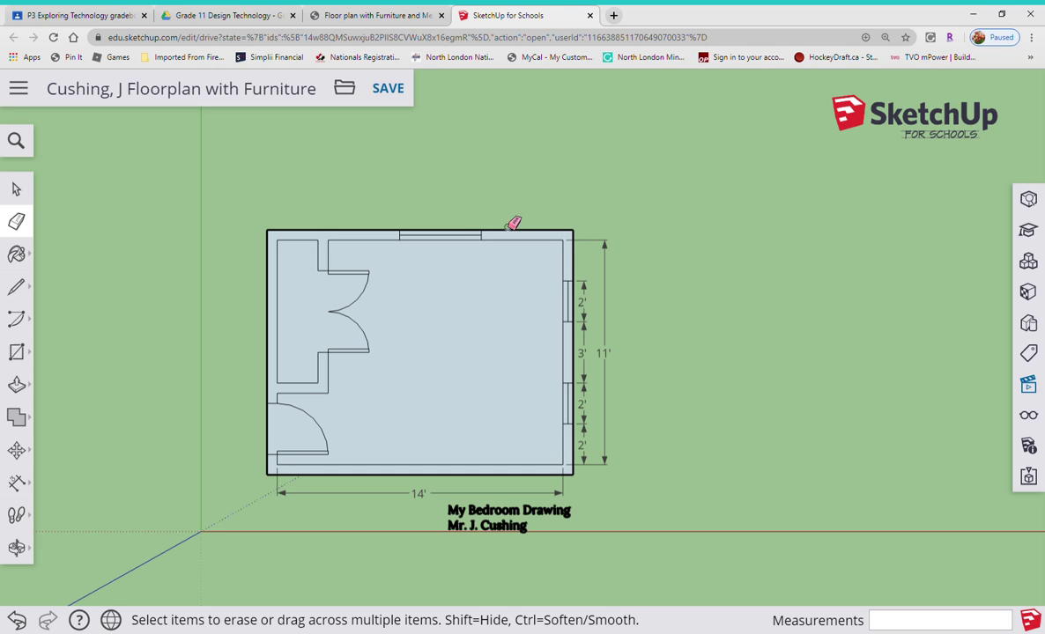
# Erase the four window-spacing dimensions beside the right wall, leaving the overall 11' dimension.
pyautogui.click(585, 304)
pyautogui.click(593, 361)
pyautogui.click(589, 413)
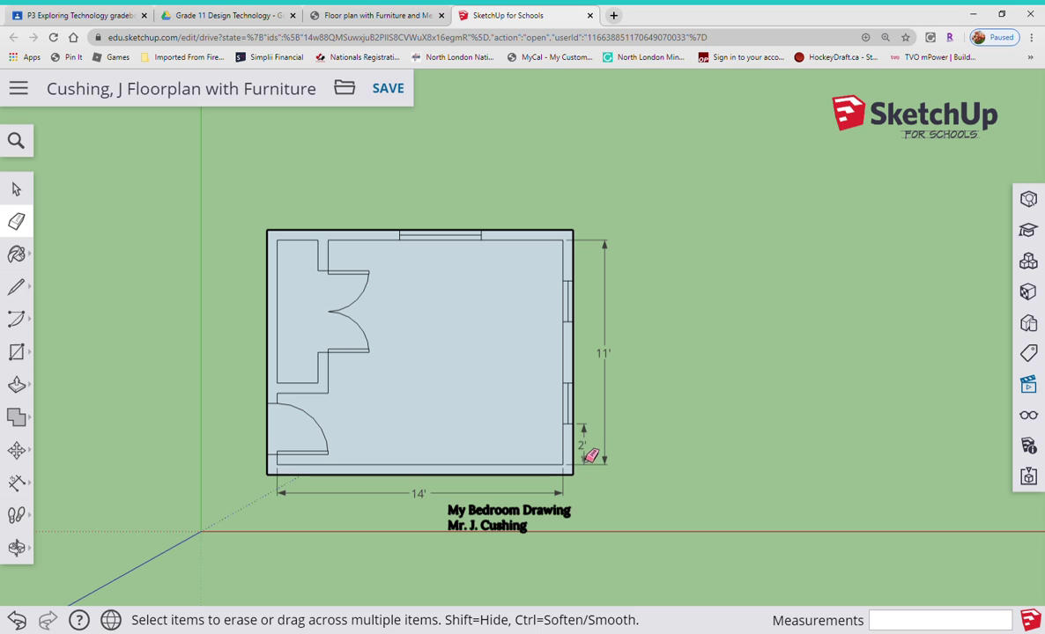
pyautogui.click(586, 456)
pyautogui.scroll(-1, 264, 404)
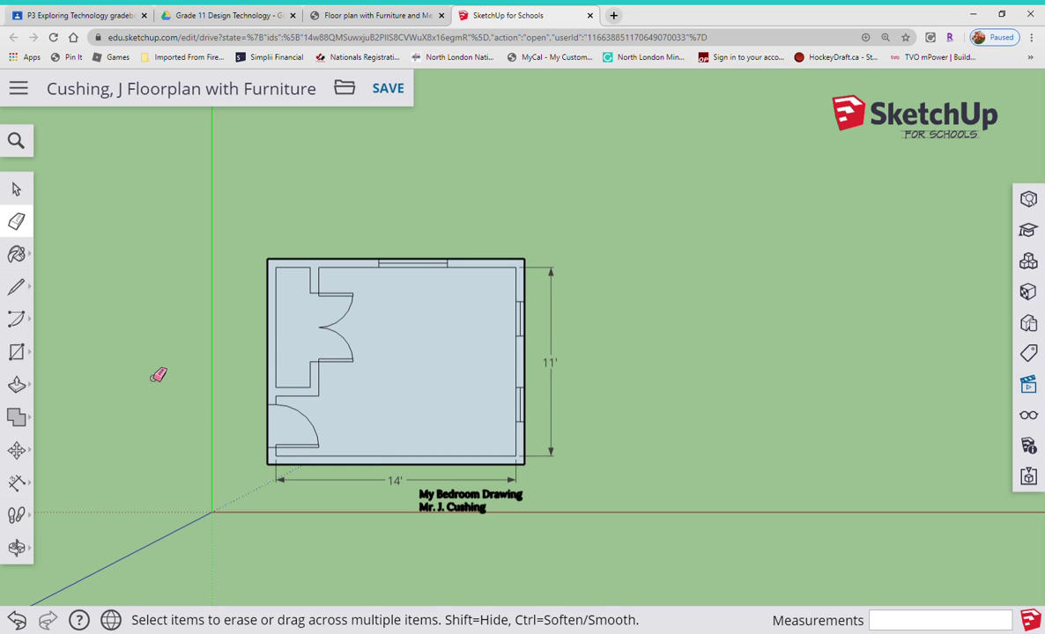
# Check the furniture sizes in the reference floor plan PDF and draw an 84 by 60 inch bed rectangle to the right of the room.
pyautogui.click(374, 16)
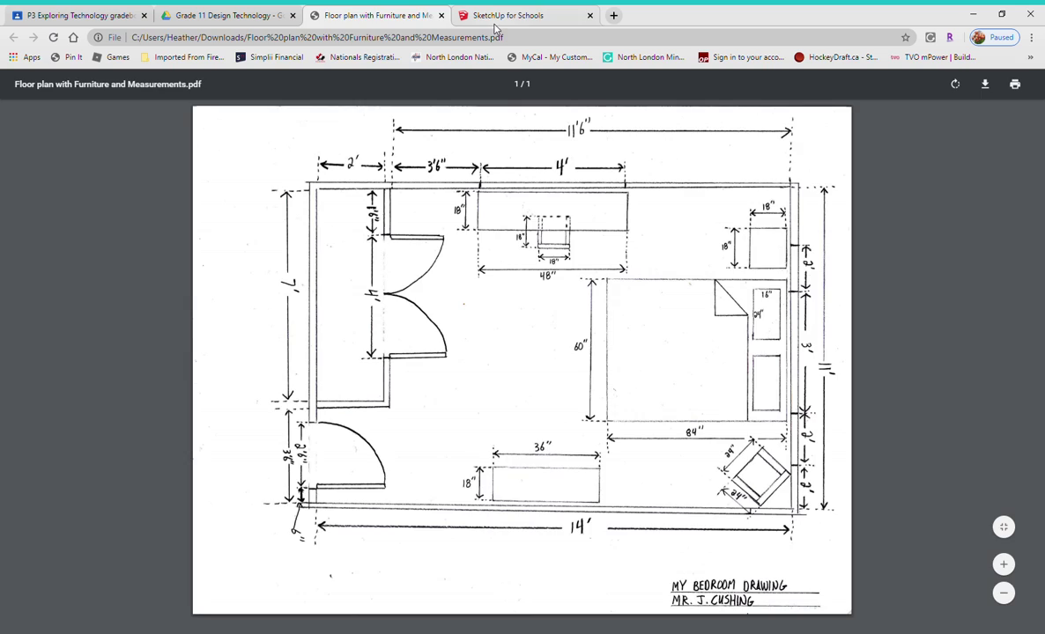
pyautogui.click(462, 15)
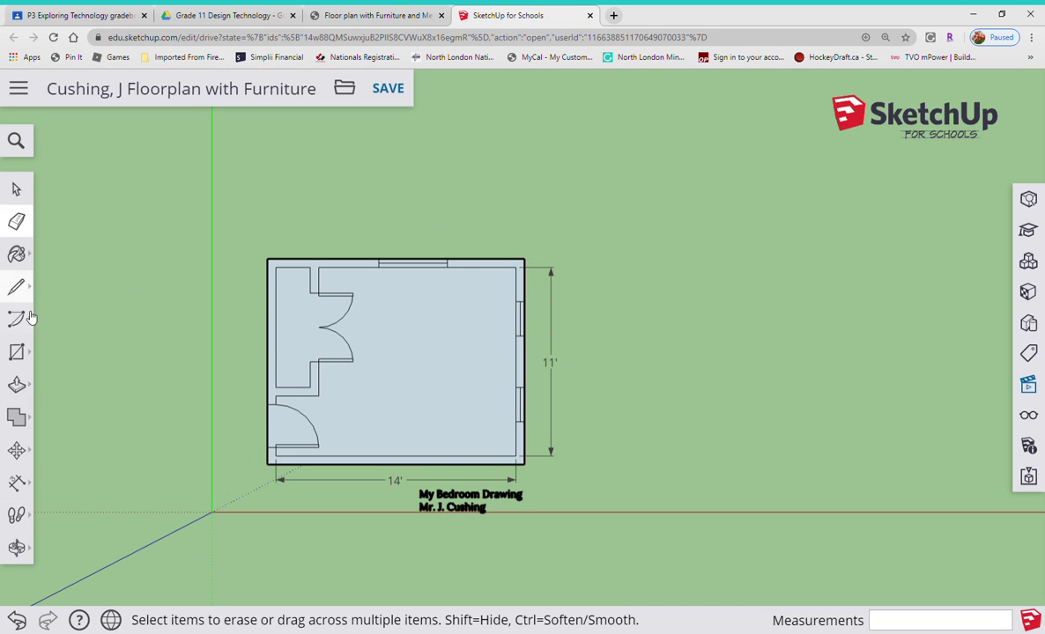
pyautogui.click(17, 352)
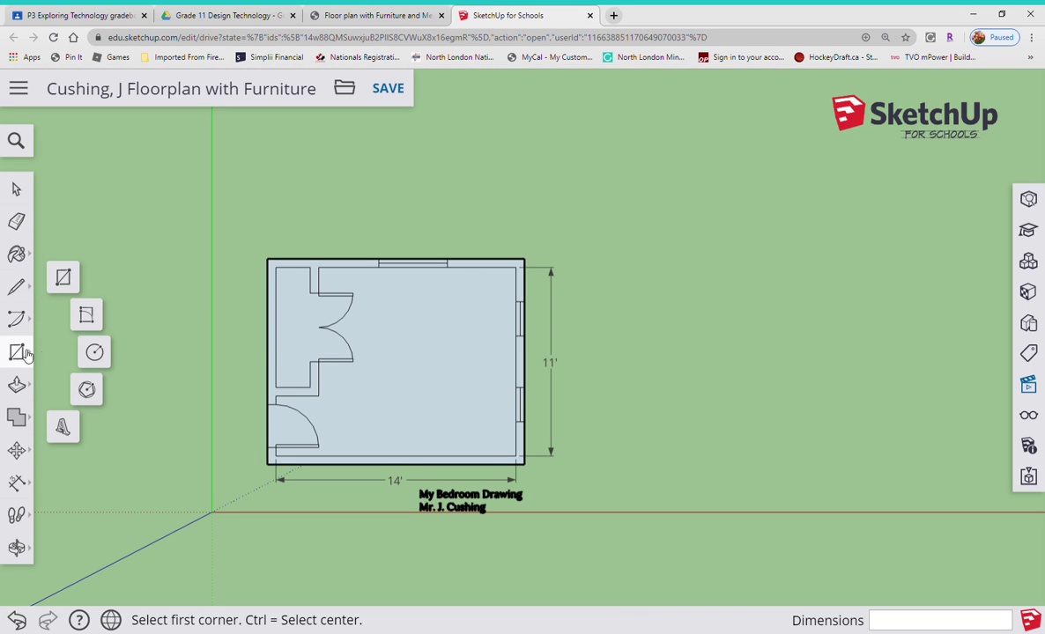
pyautogui.click(64, 278)
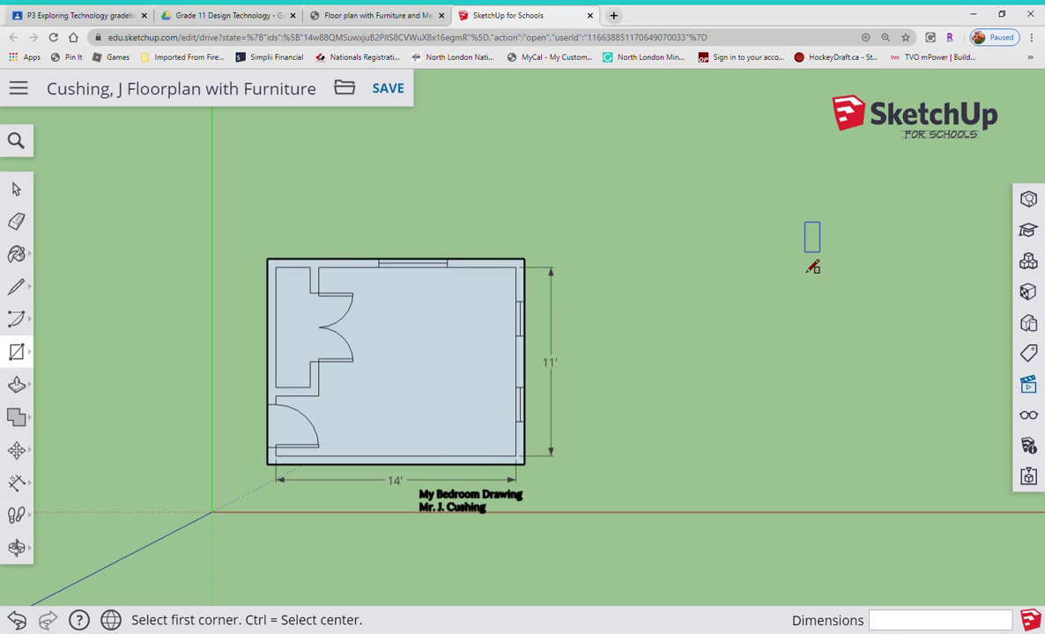
pyautogui.click(709, 268)
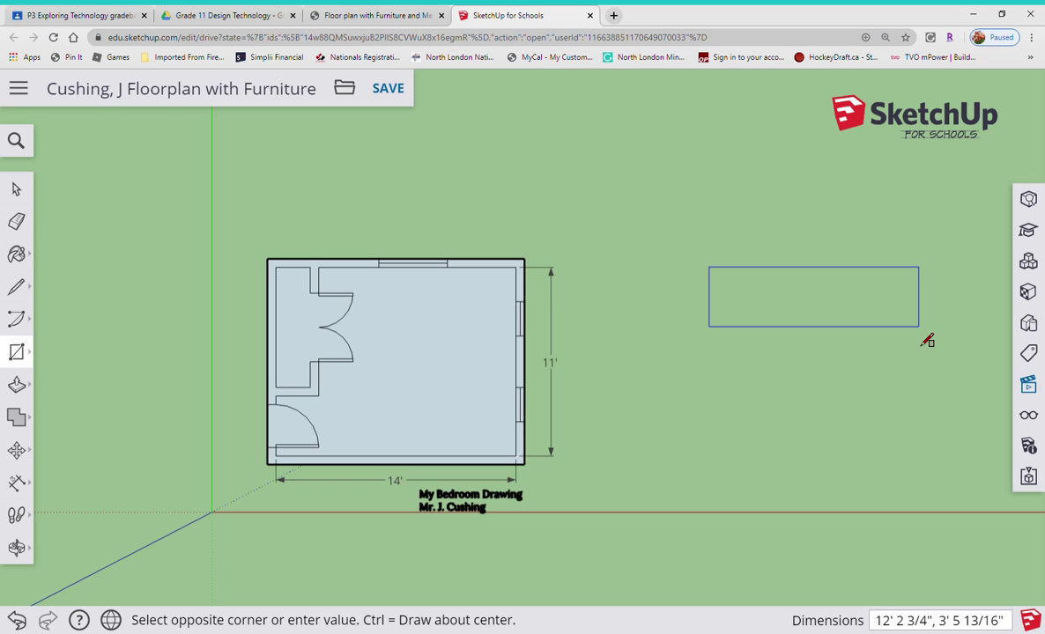
pyautogui.write('84,60')
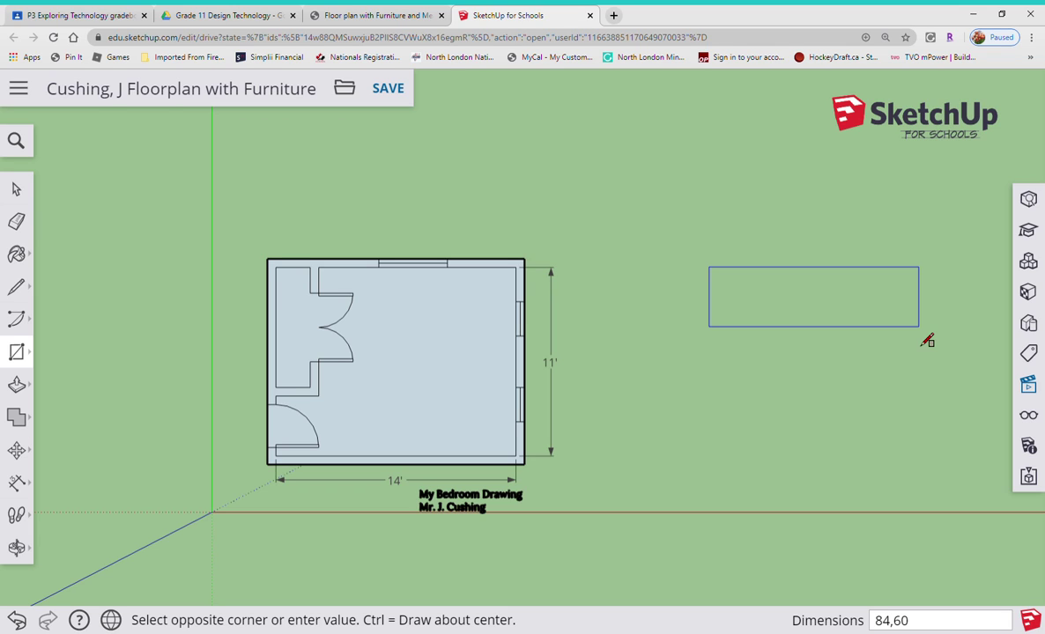
pyautogui.press('Return')
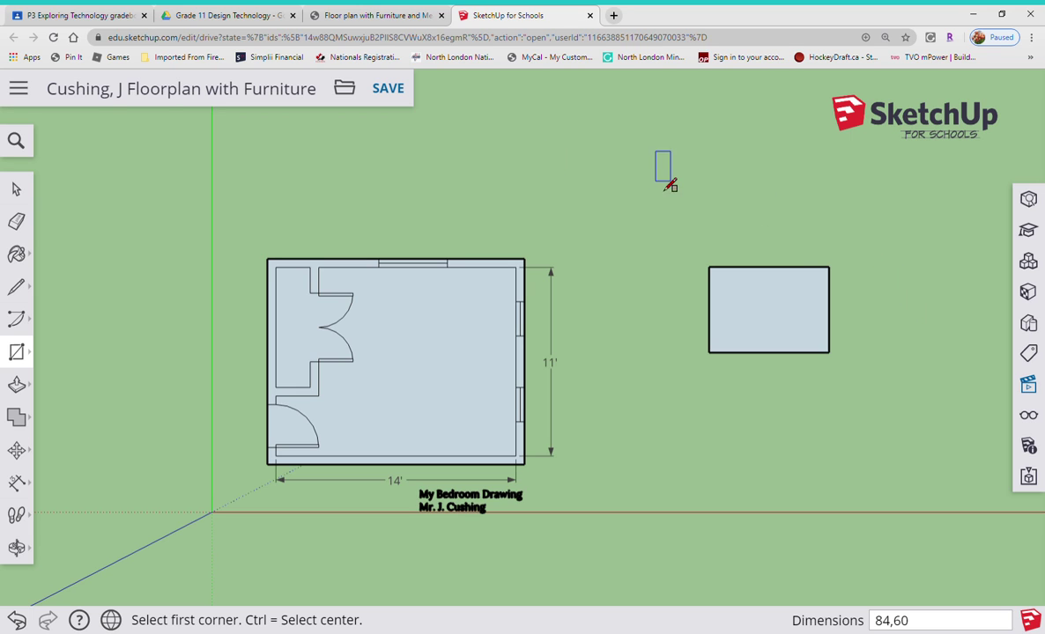
# Draw a 48 by 18 inch desk rectangle above and to the left of the bed rectangle.
pyautogui.click(652, 157)
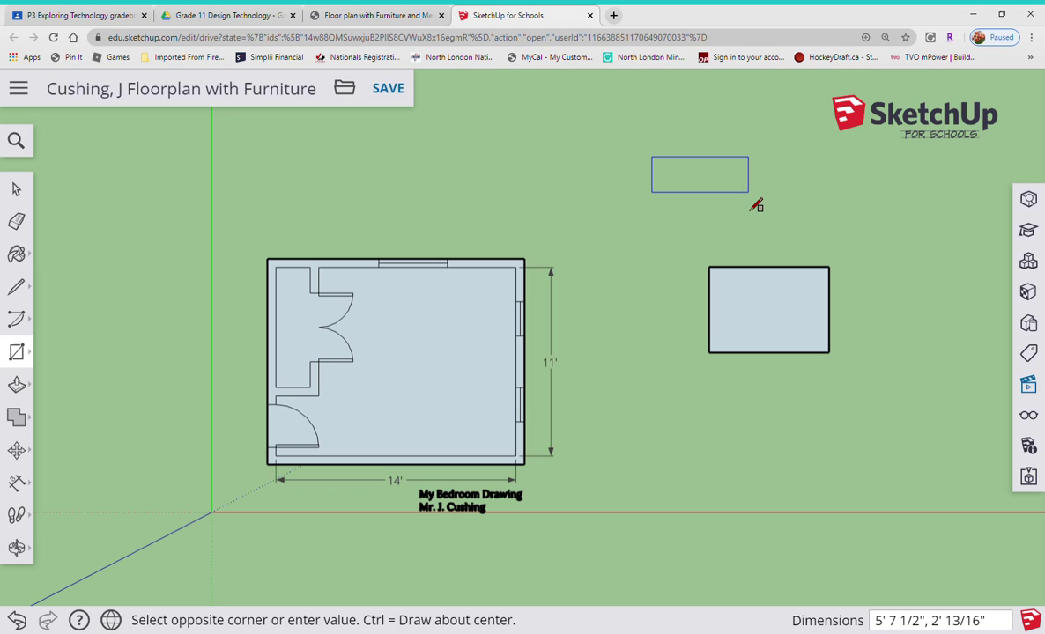
pyautogui.write('8,18')
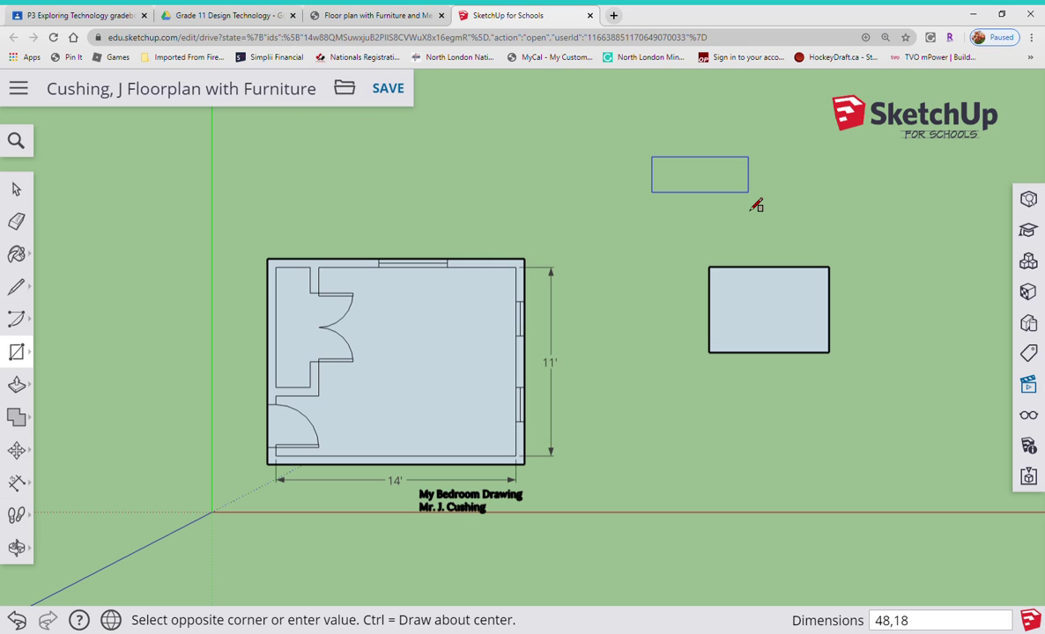
pyautogui.press('Return')
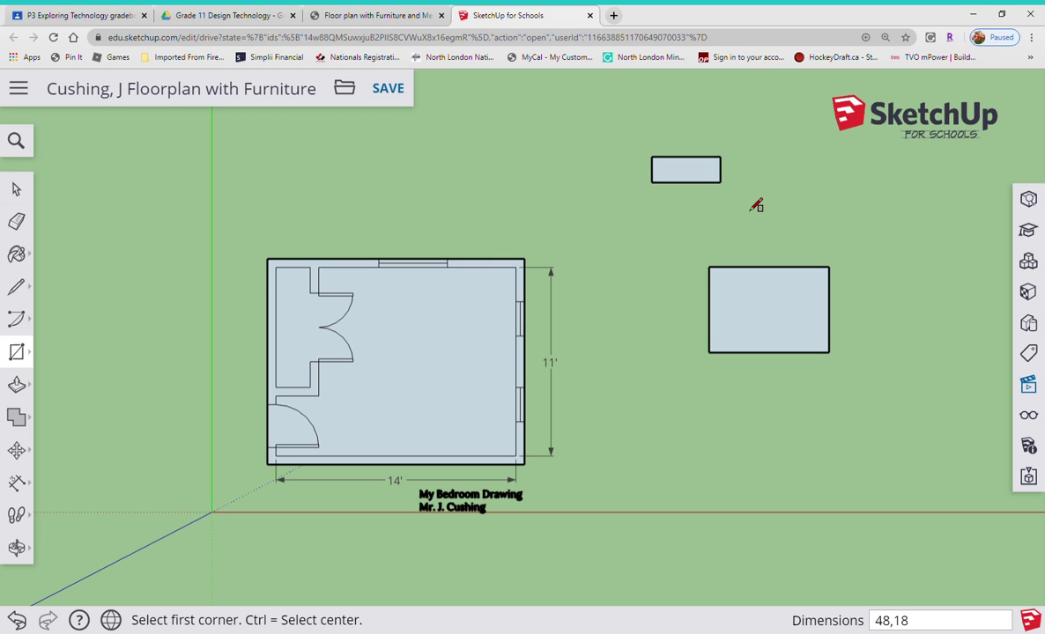
# Draw an 18 by 18 inch square above the bed rectangle, to the right of the desk rectangle.
pyautogui.click(813, 205)
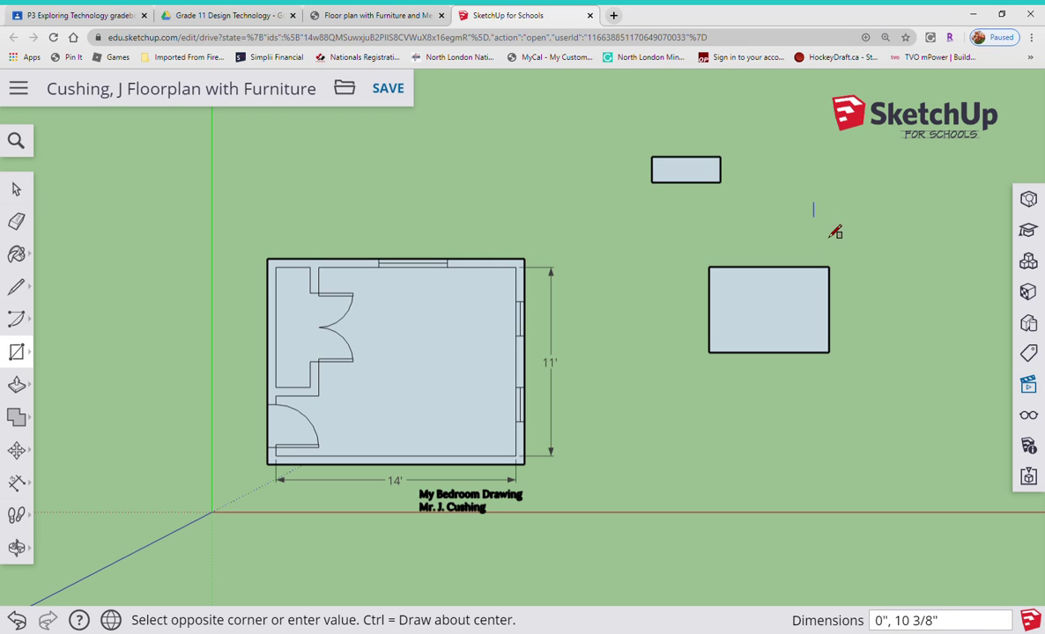
pyautogui.write('18')
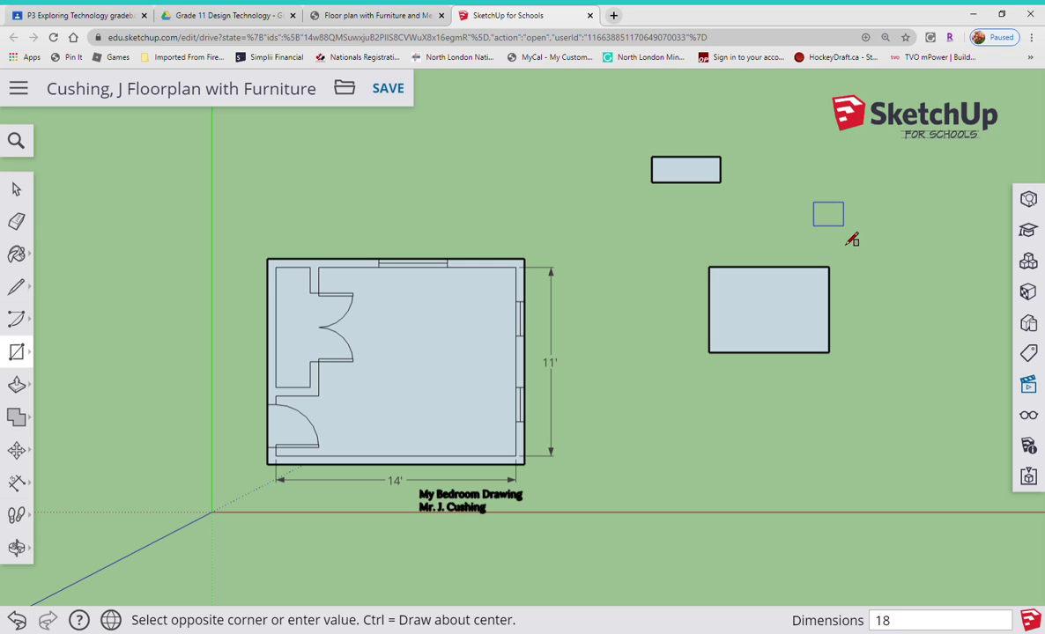
pyautogui.write(',18')
pyautogui.press('Return')
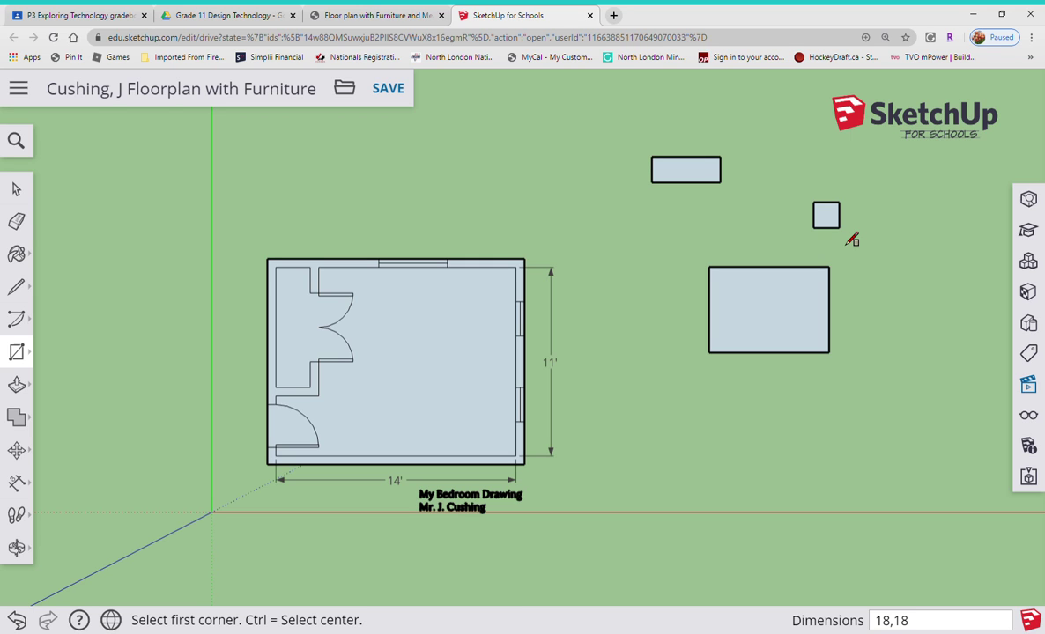
# Draw a 24 by 24 inch square below the right end of the bed rectangle.
pyautogui.click(821, 406)
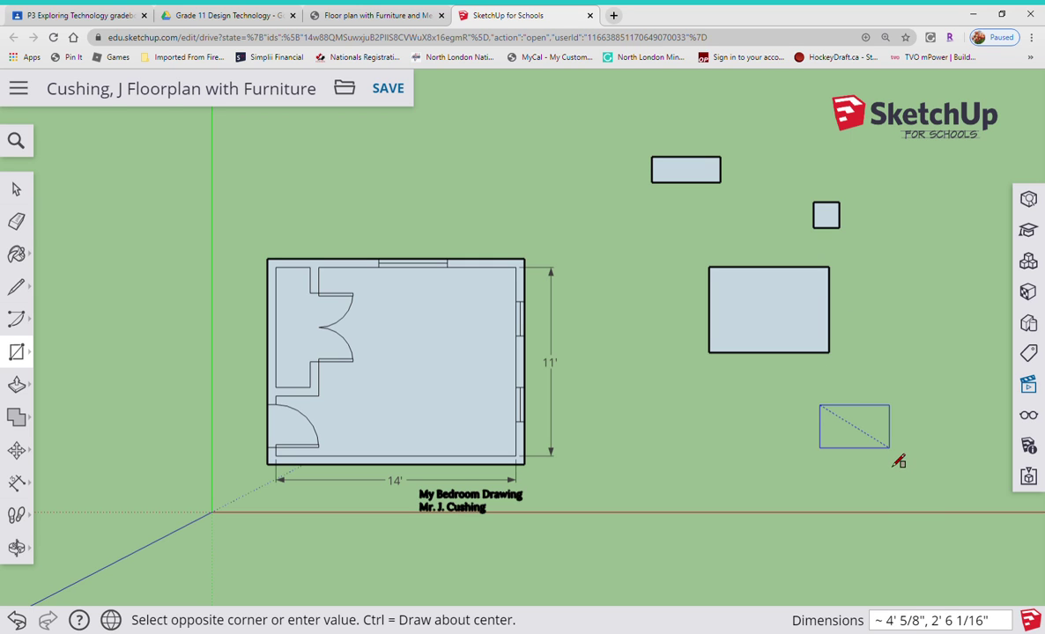
pyautogui.write('2')
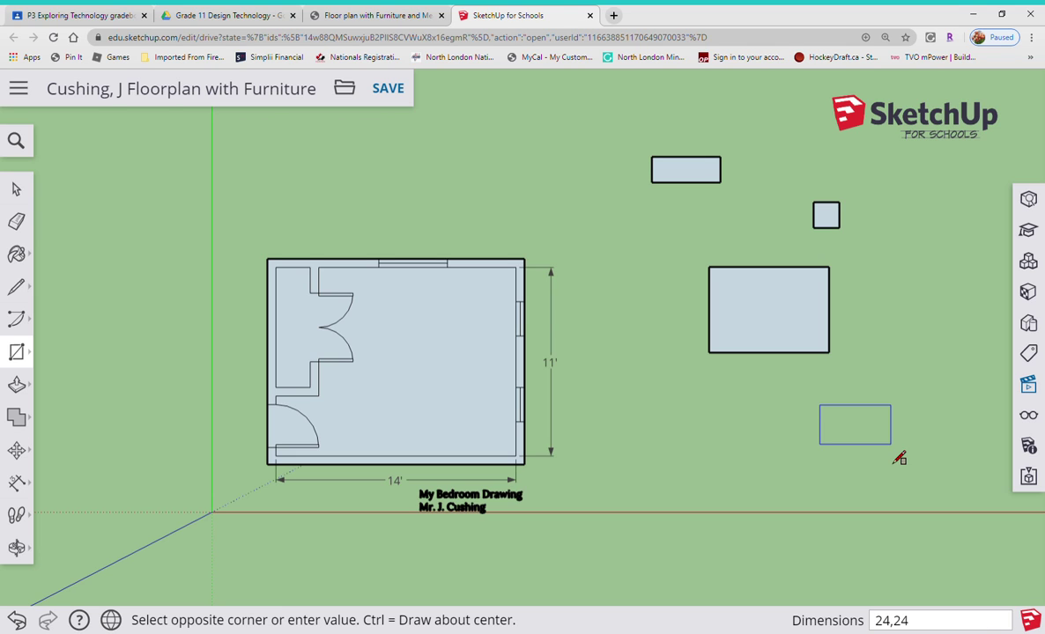
pyautogui.write('4,24')
pyautogui.press('Return')
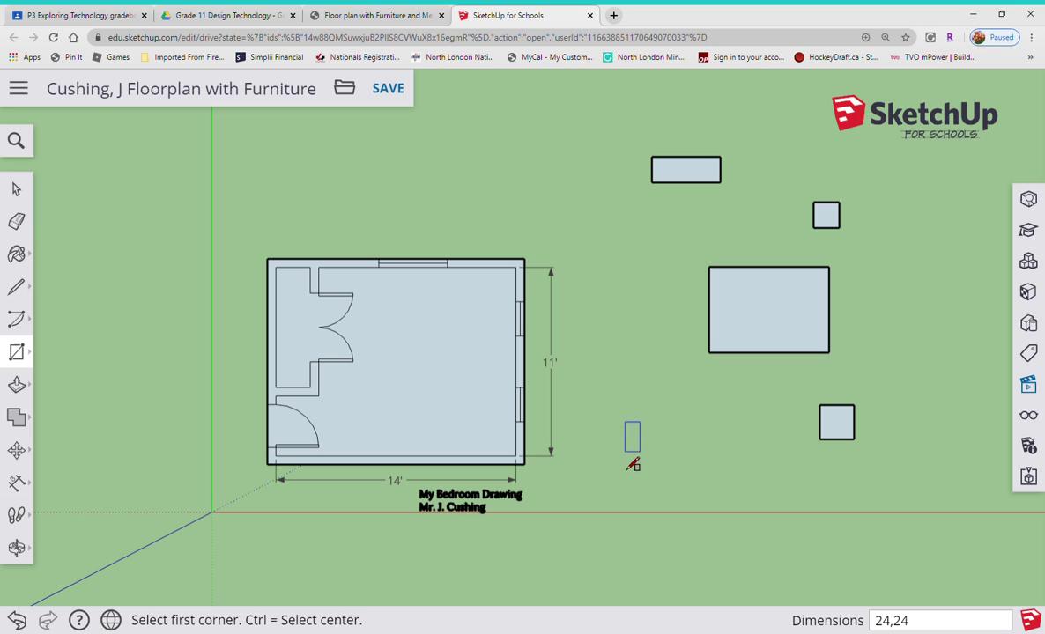
# Draw a 36 by 18 inch rectangle below and to the left of the bed rectangle.
pyautogui.click(626, 451)
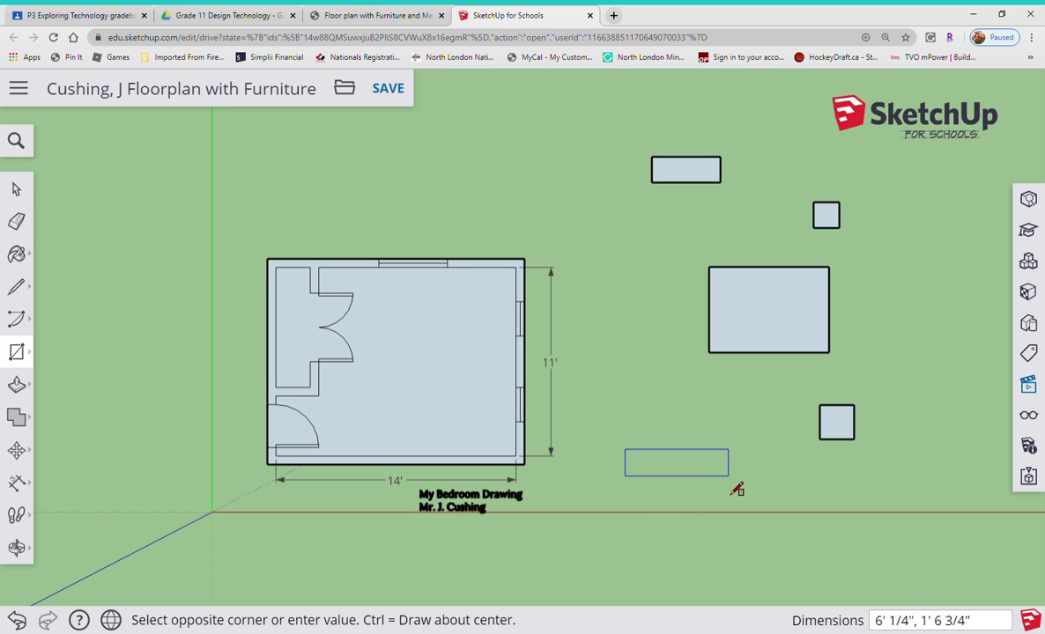
pyautogui.write('36,18')
pyautogui.press('Return')
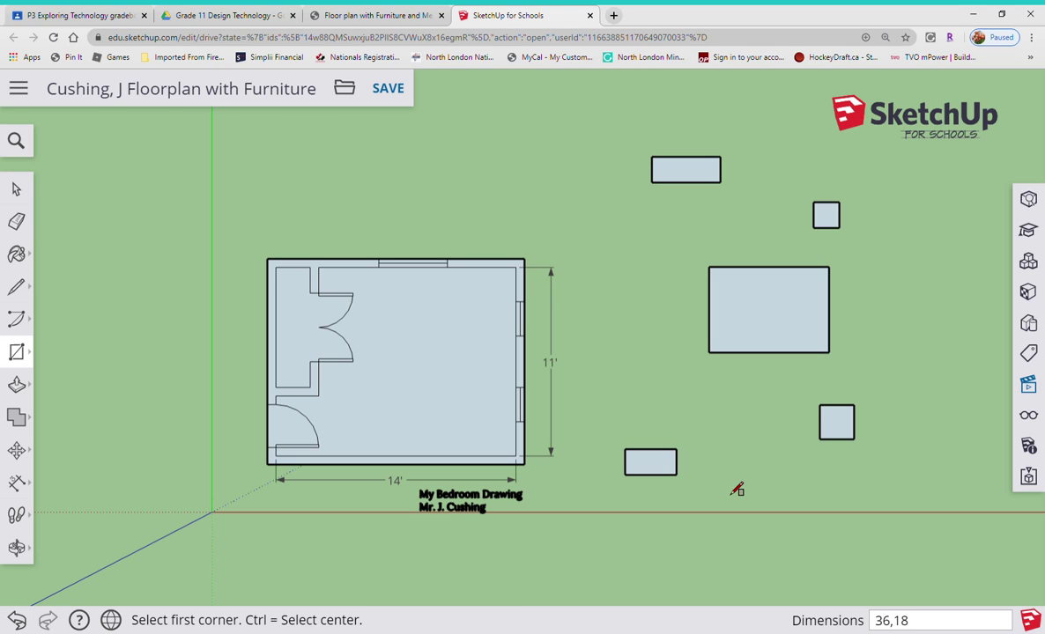
pyautogui.click(713, 430)
# Rotate the whole 24 inch square 45 degrees clockwise about its lower-left corner.
pyautogui.click(15, 188)
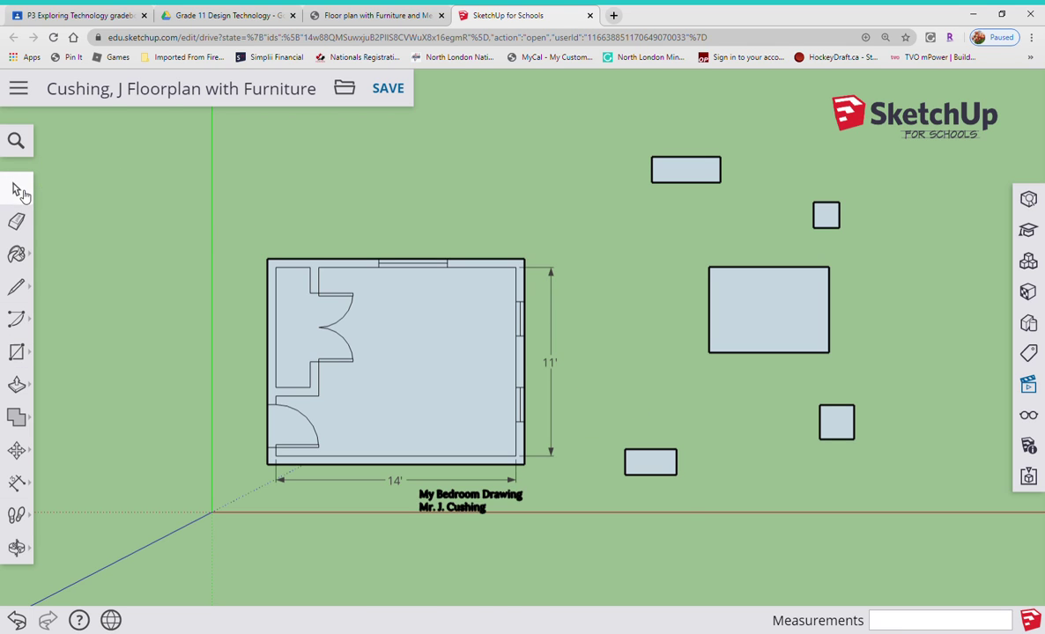
pyautogui.moveTo(606, 432); pyautogui.dragTo(728, 502)
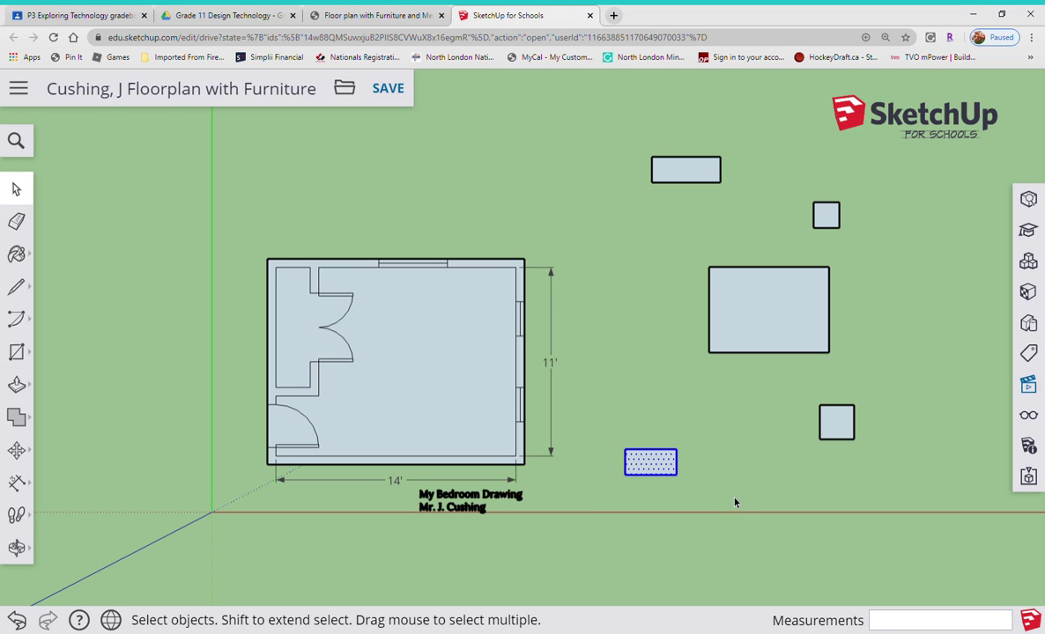
pyautogui.click(459, 192)
pyautogui.moveTo(784, 384); pyautogui.dragTo(911, 484)
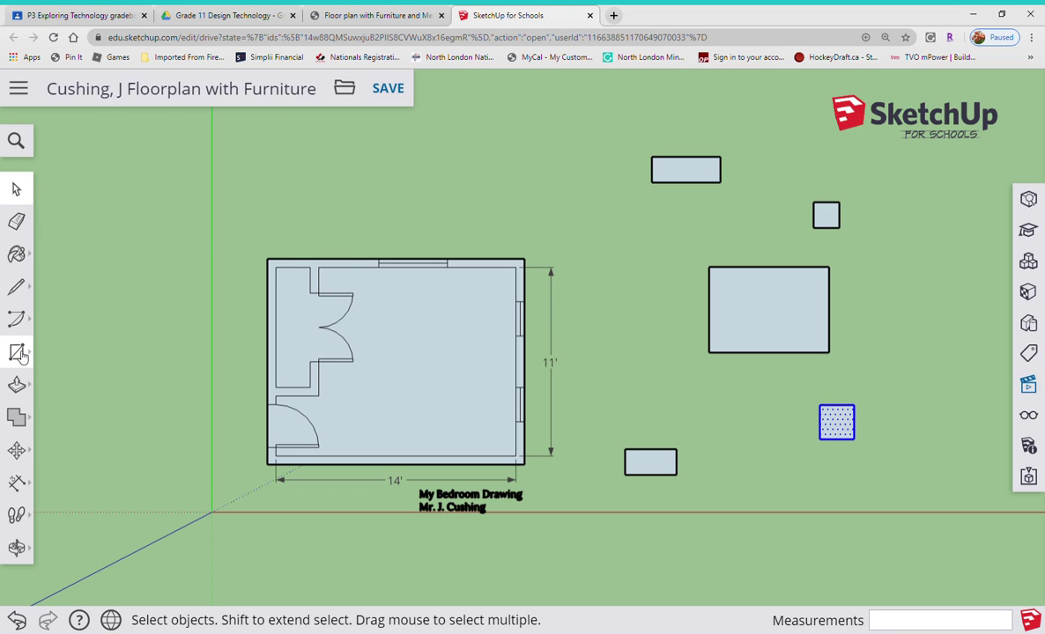
pyautogui.click(18, 451)
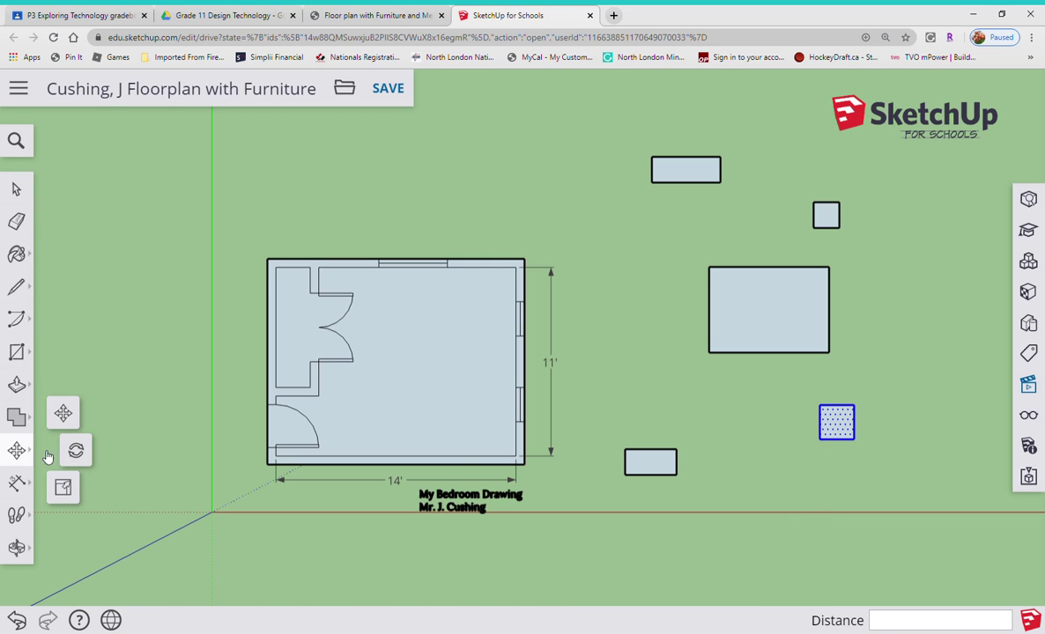
pyautogui.click(77, 451)
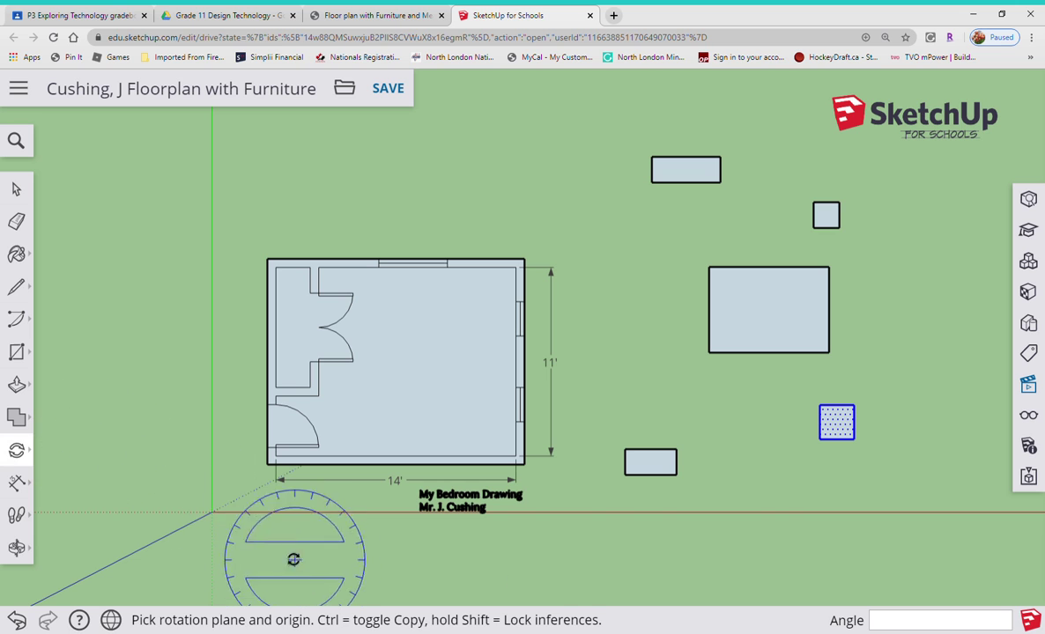
pyautogui.scroll(3, 864, 442)
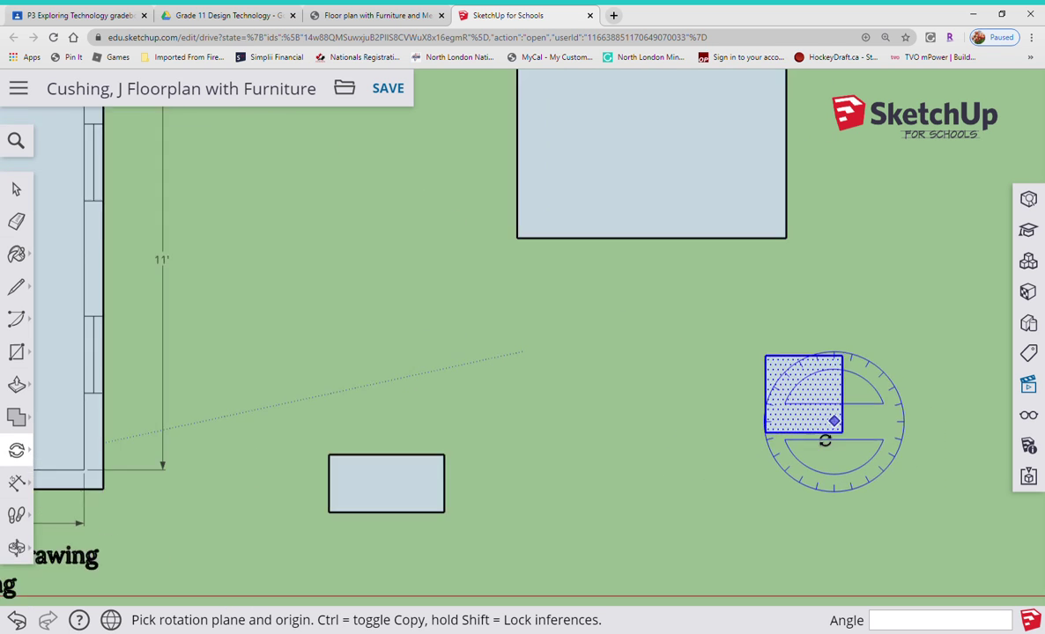
pyautogui.click(750, 433)
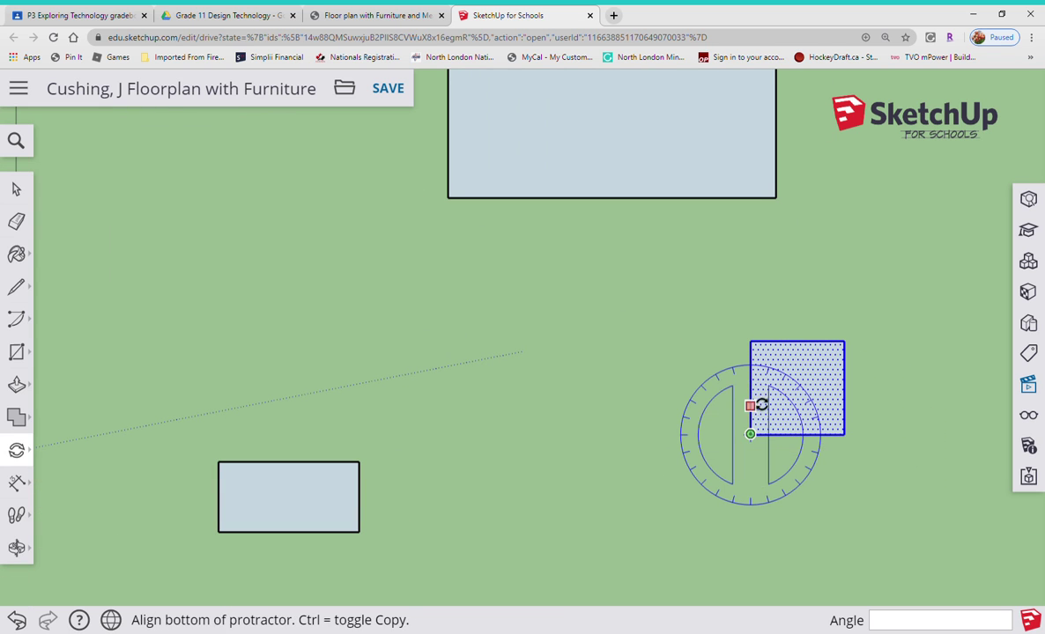
pyautogui.click(750, 341)
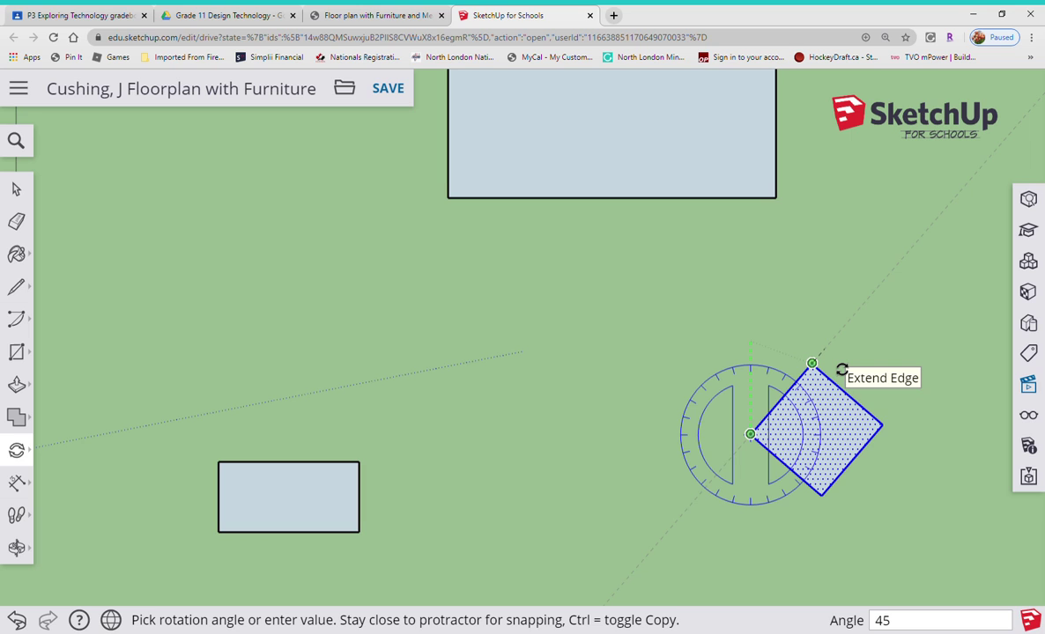
pyautogui.click(841, 370)
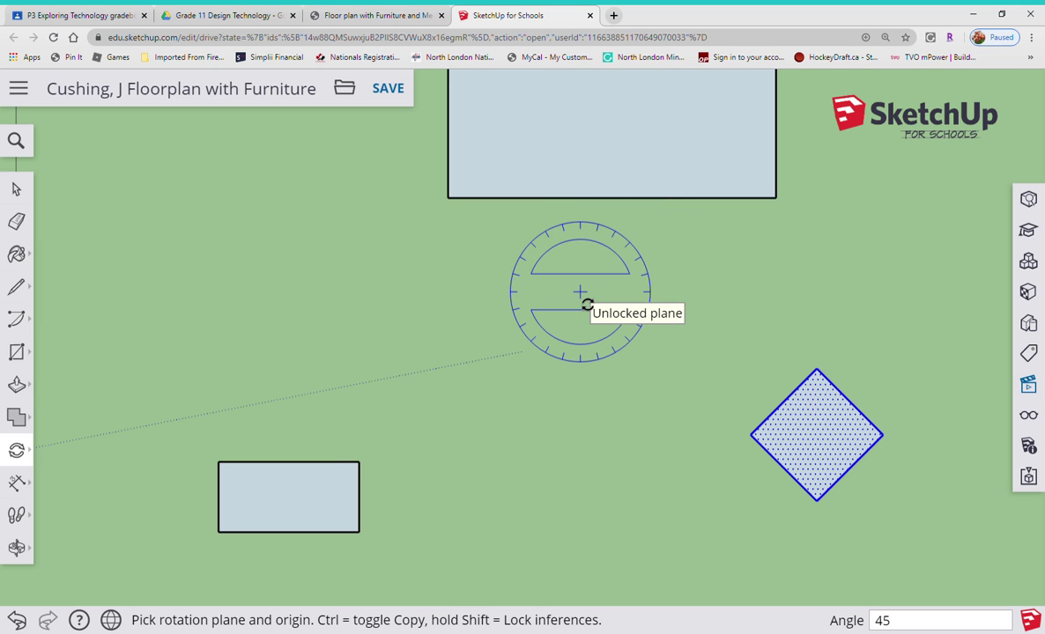
# Move the rotated 24 inch square by its bottom corner into the lower-right corner of the bedroom, just inside the walls.
pyautogui.scroll(-5, 573, 304)
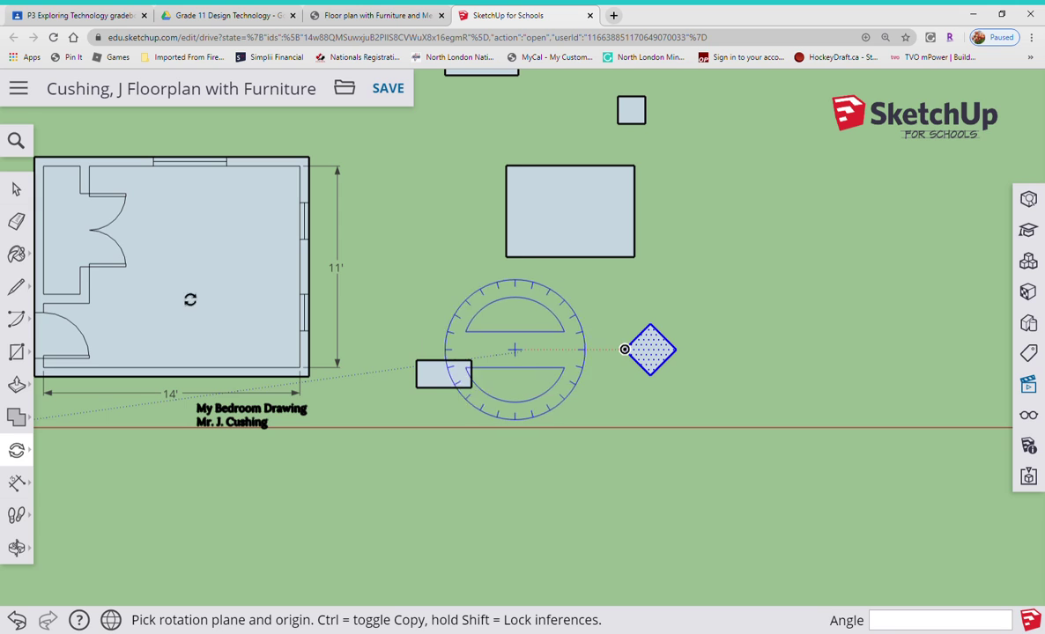
pyautogui.click(17, 190)
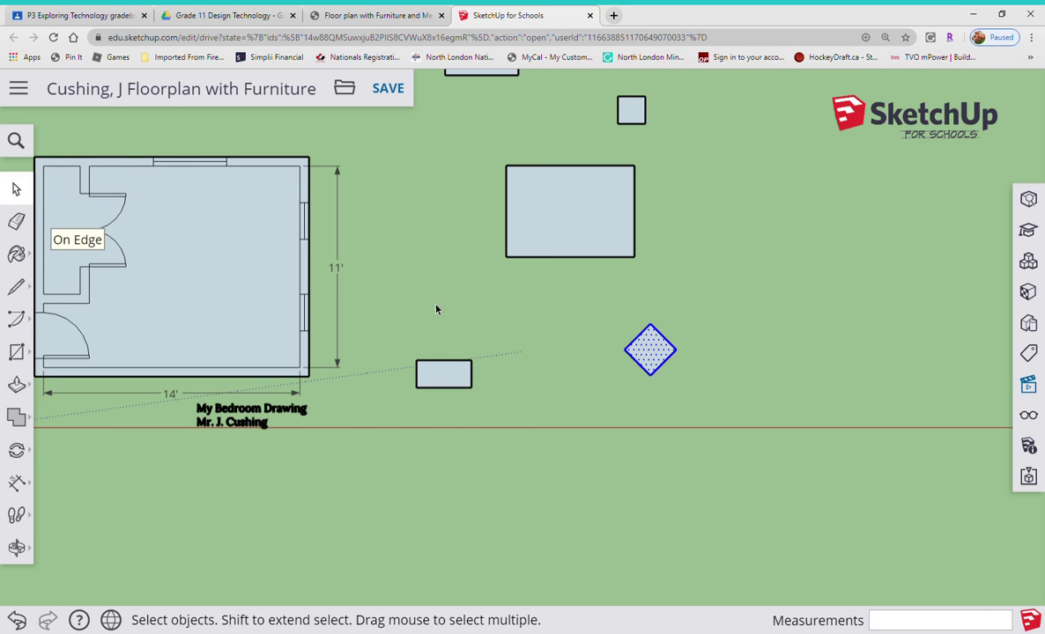
pyautogui.click(16, 450)
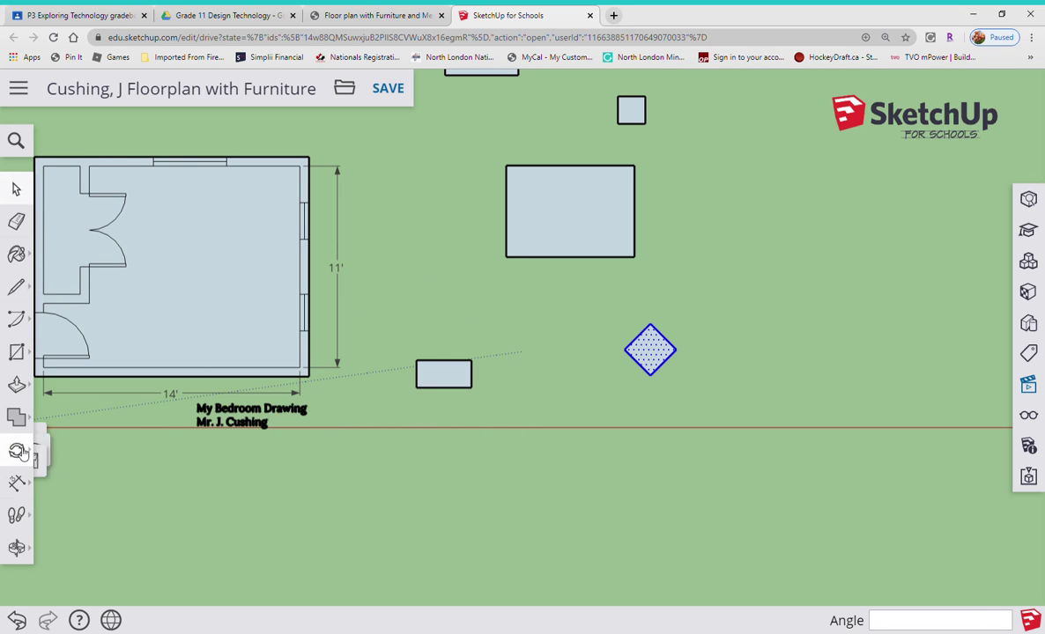
pyautogui.click(64, 414)
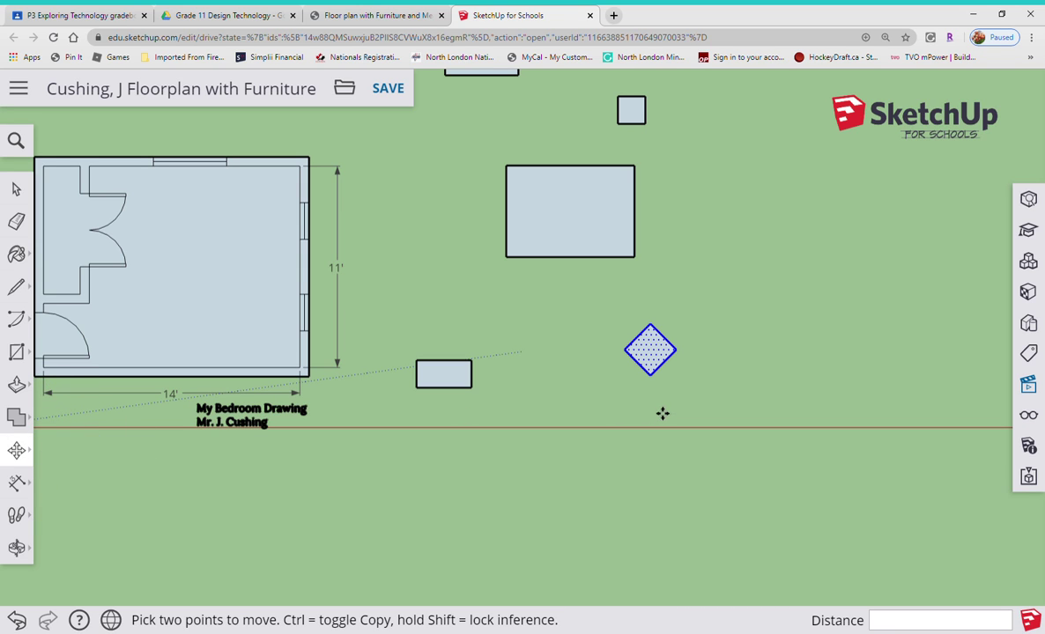
pyautogui.click(650, 374)
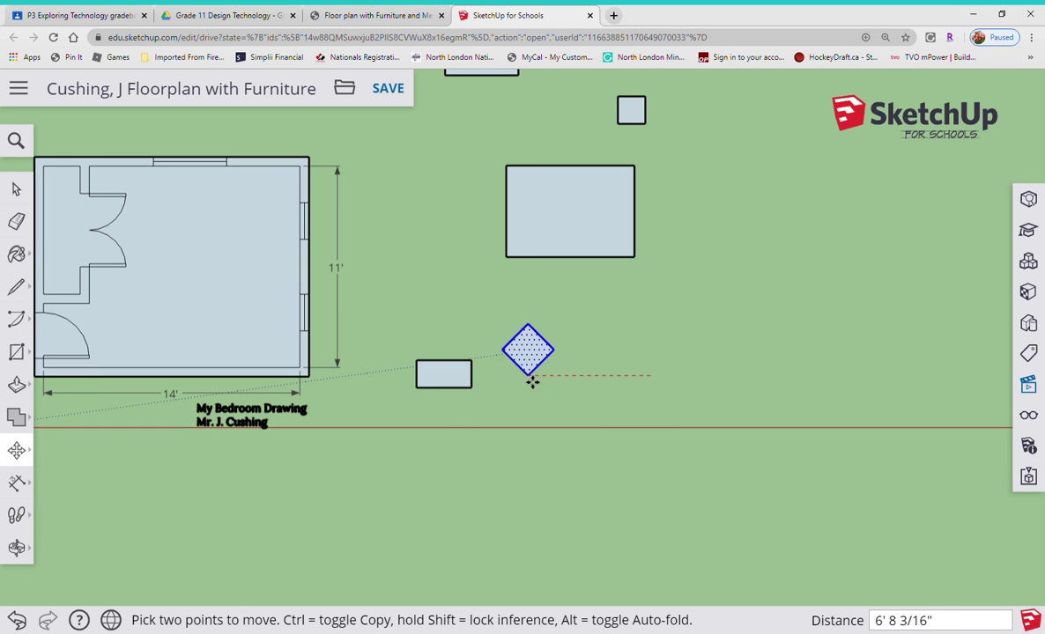
pyautogui.scroll(1, 267, 368)
pyautogui.scroll(5, 267, 368)
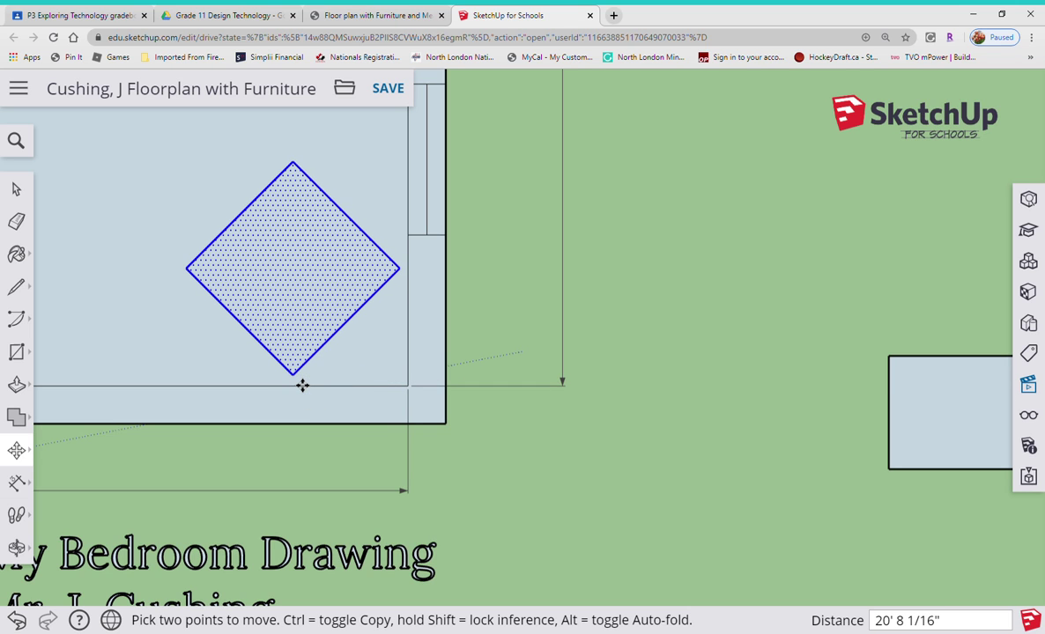
pyautogui.click(302, 385)
pyautogui.scroll(-5, 639, 464)
pyautogui.scroll(-3, 319, 385)
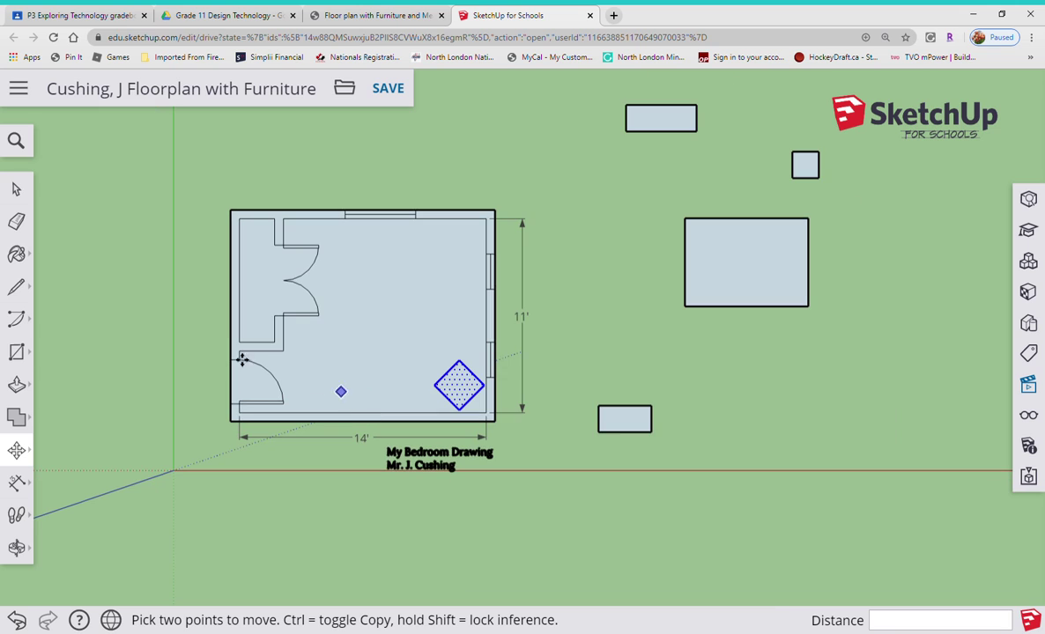
# Move the bed rectangle by its lower-right corner into the bedroom, beside the right wall and just above the rotated square.
pyautogui.click(15, 188)
pyautogui.click(637, 207)
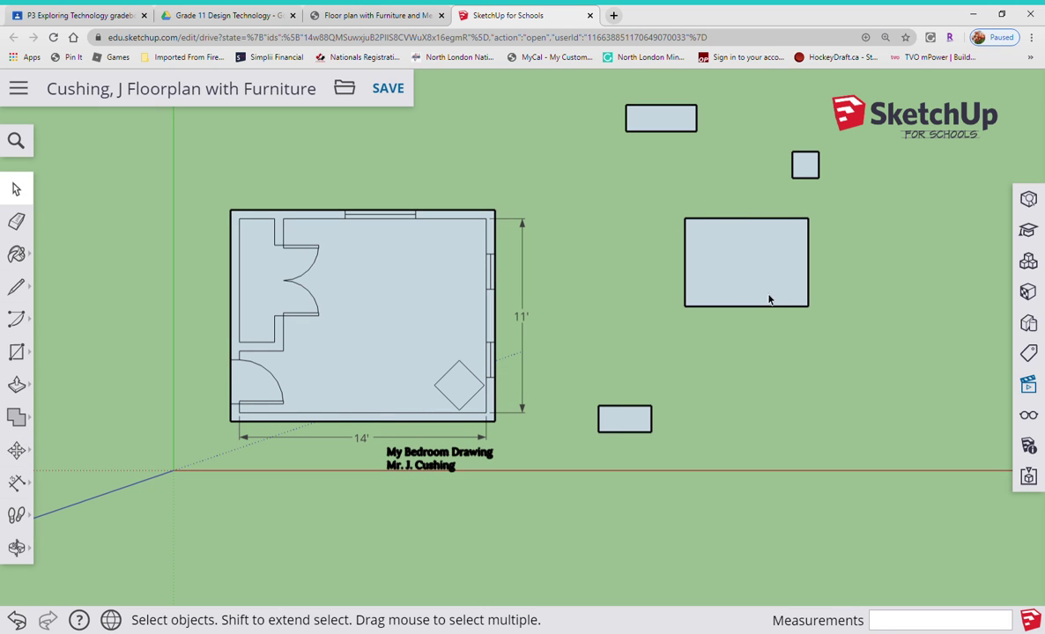
pyautogui.moveTo(635, 184); pyautogui.dragTo(863, 337)
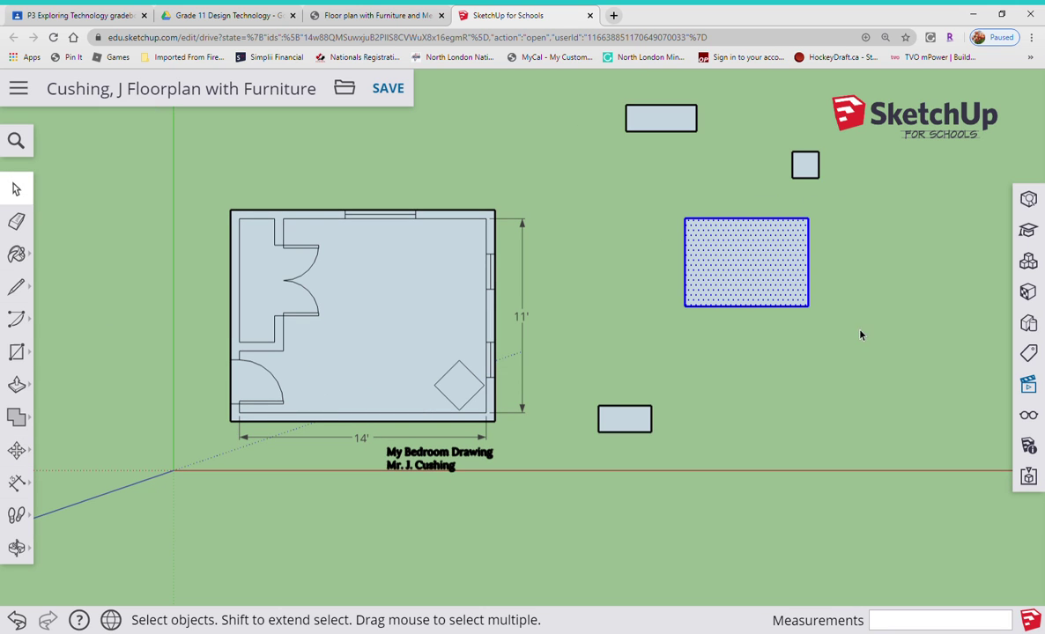
pyautogui.click(16, 450)
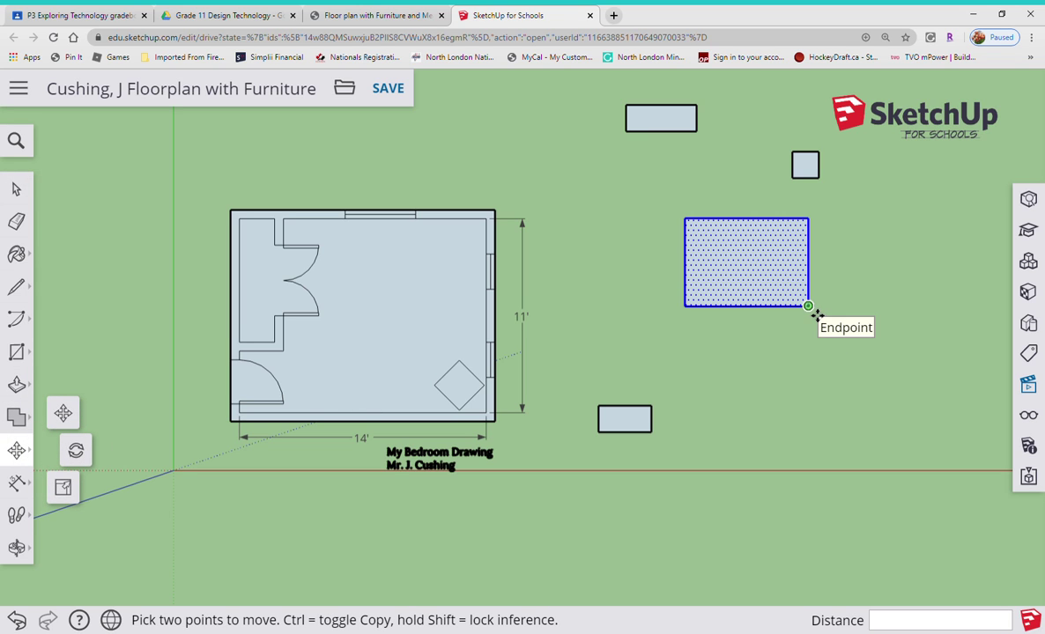
pyautogui.click(816, 315)
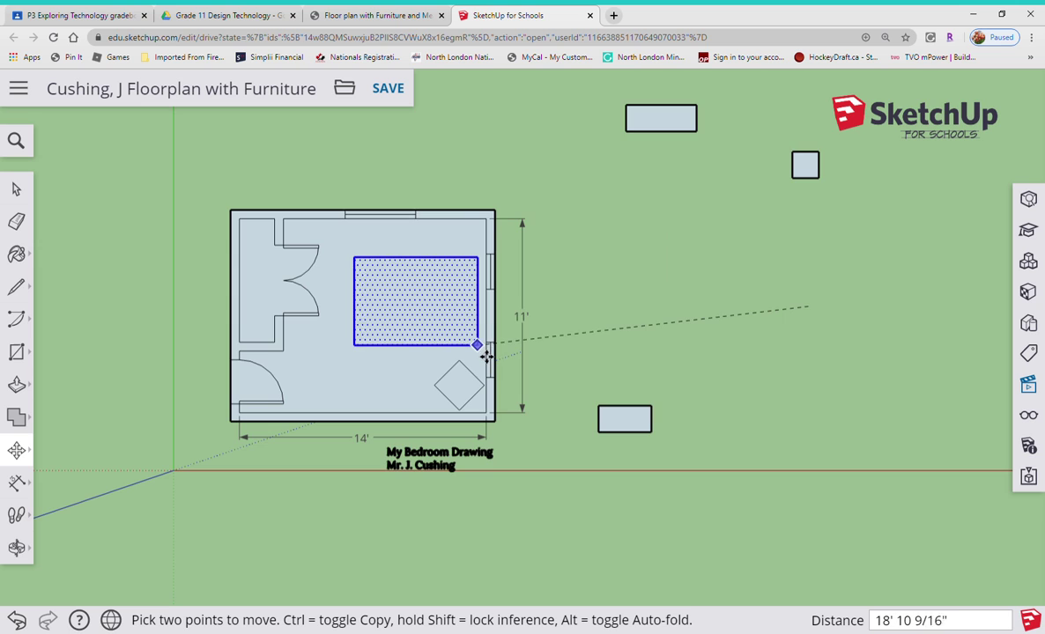
pyautogui.scroll(3, 478, 352)
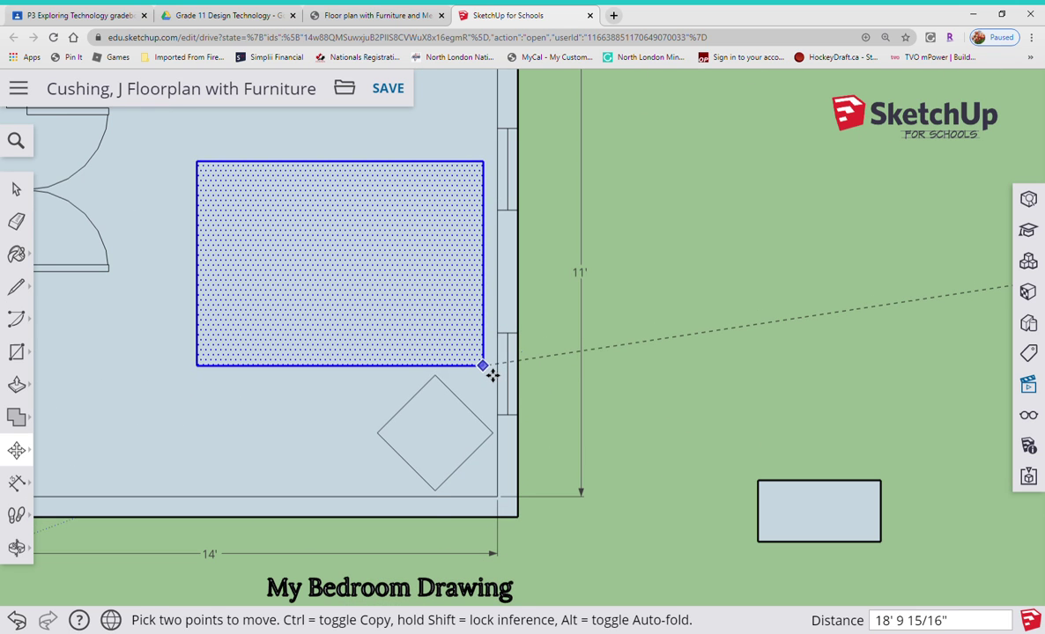
pyautogui.scroll(3, 490, 363)
pyautogui.scroll(-1, 492, 375)
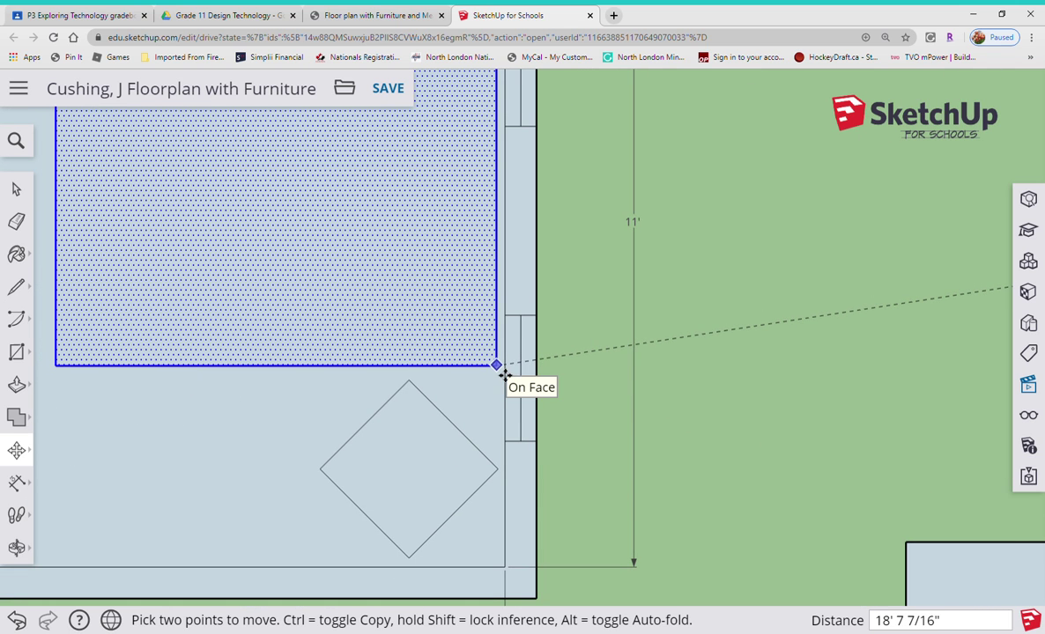
pyautogui.click(504, 376)
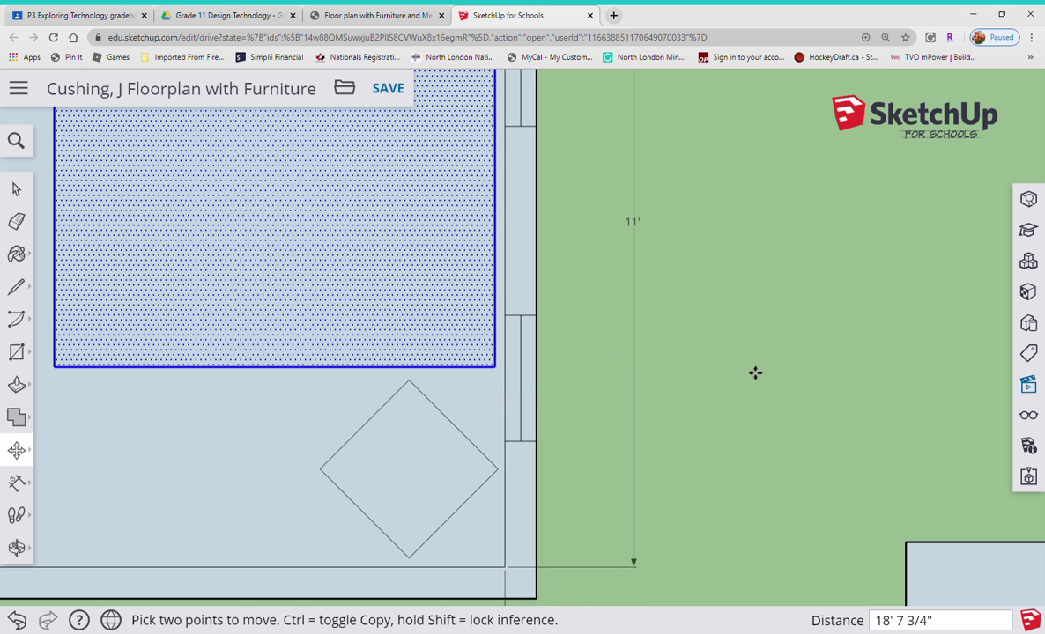
pyautogui.scroll(-5, 600, 394)
pyautogui.scroll(-1, 510, 387)
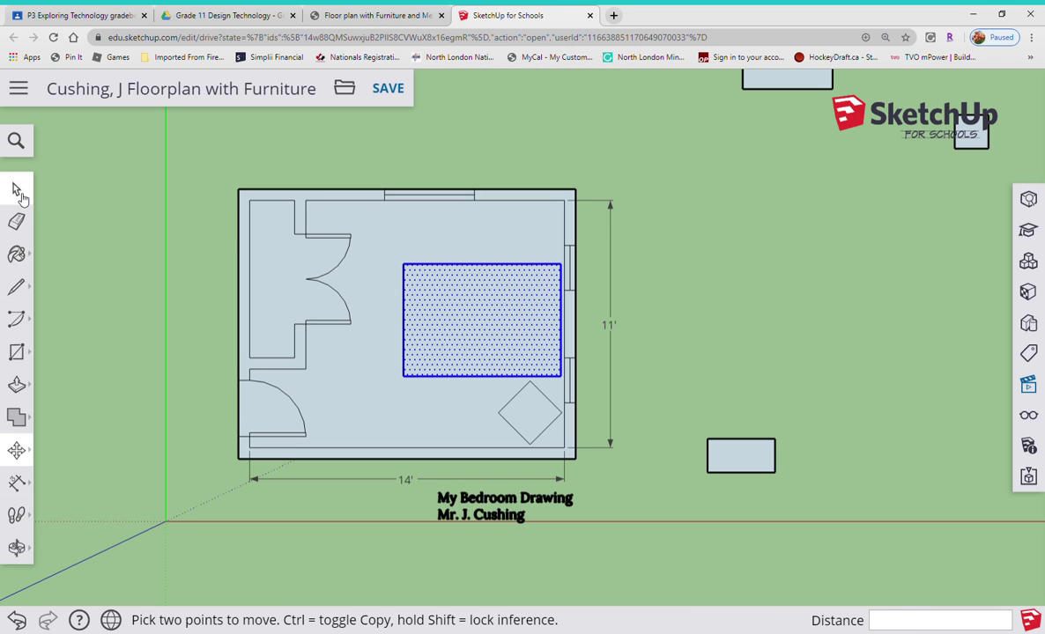
# Move the small unrotated square by its lower-right corner into the bedroom, just above the bed's upper-right corner and aligned with the bed's right edge.
pyautogui.click(16, 189)
pyautogui.scroll(-5, 759, 340)
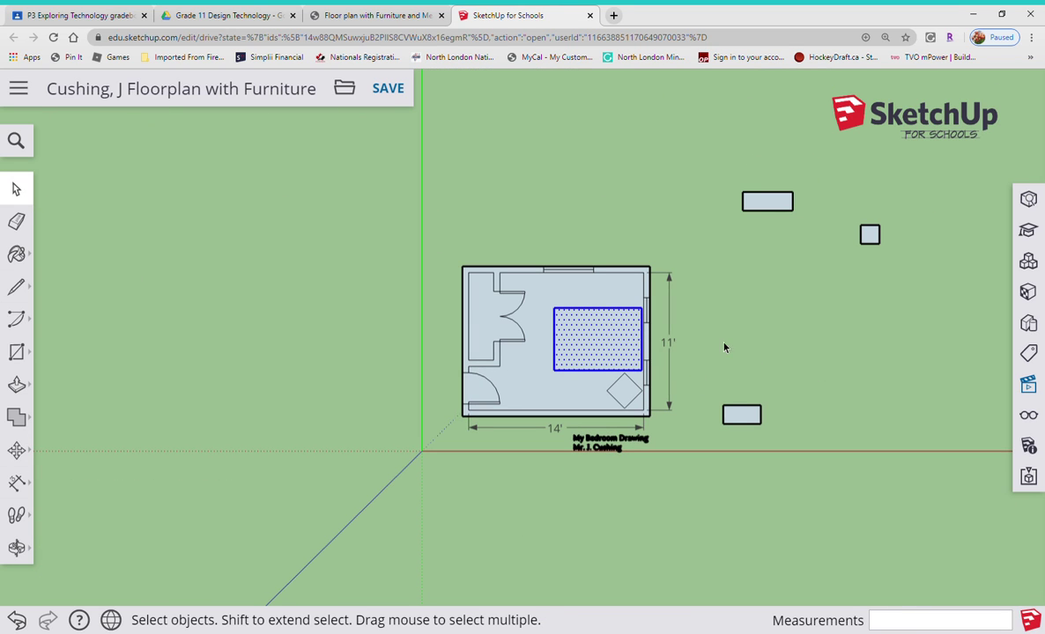
pyautogui.click(869, 234)
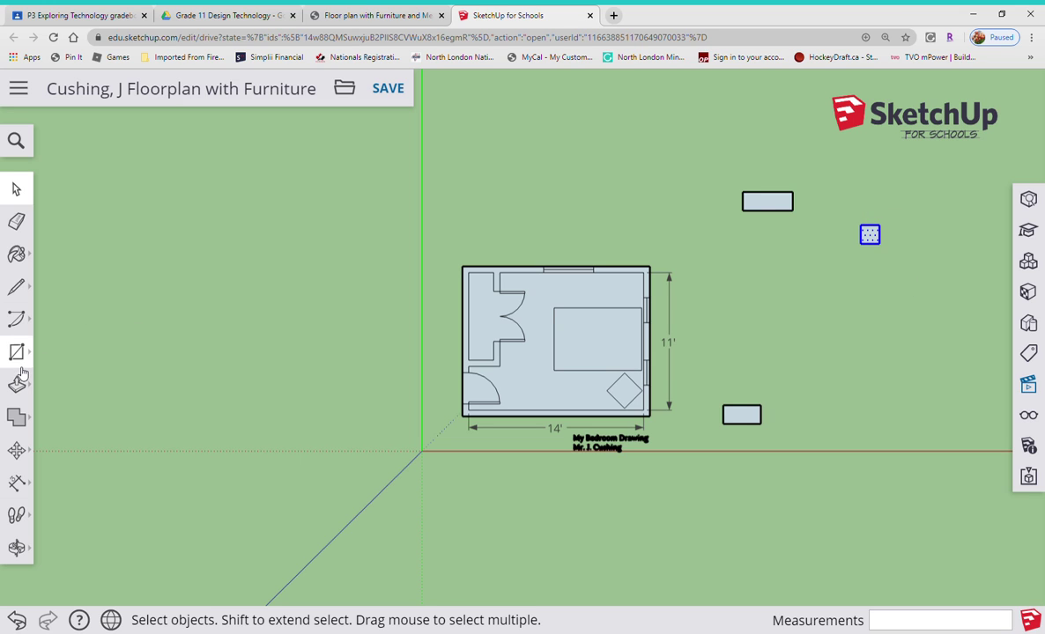
pyautogui.click(16, 450)
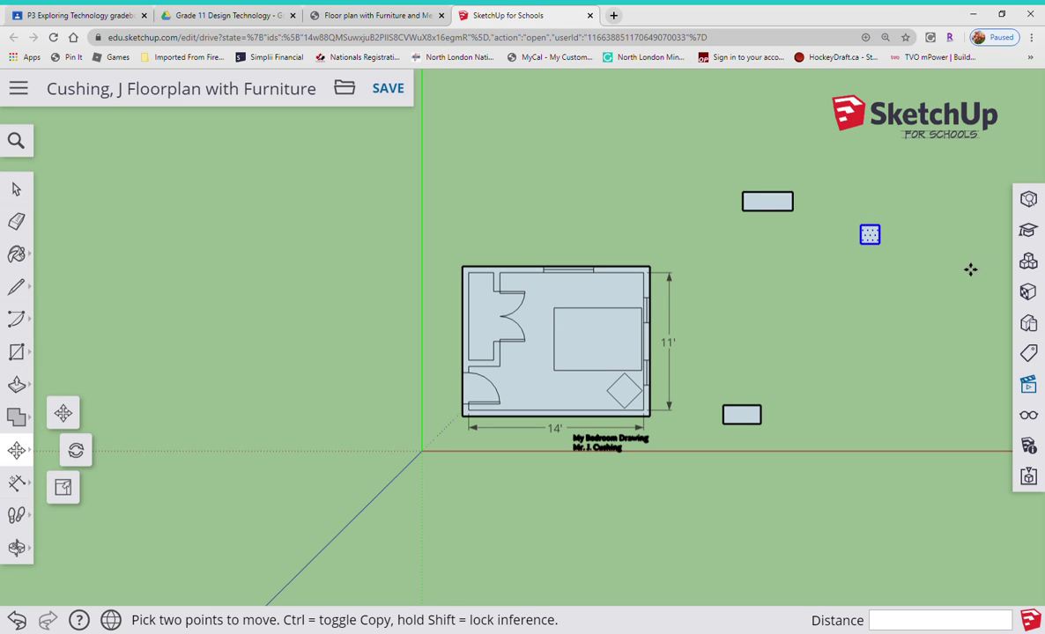
pyautogui.click(888, 255)
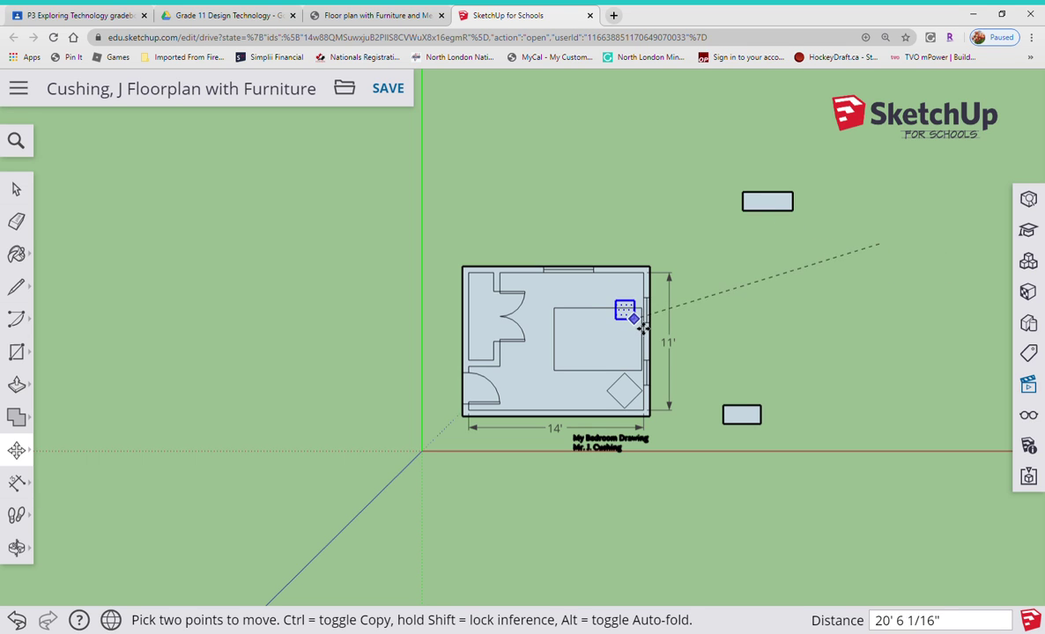
pyautogui.scroll(3, 634, 318)
pyautogui.scroll(8, 634, 318)
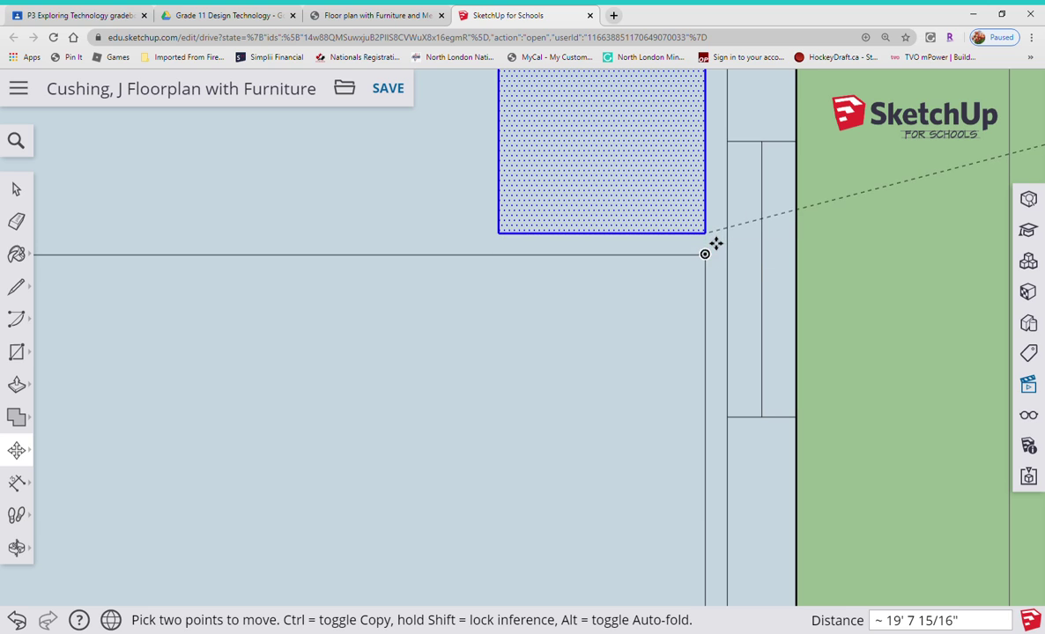
pyautogui.click(716, 243)
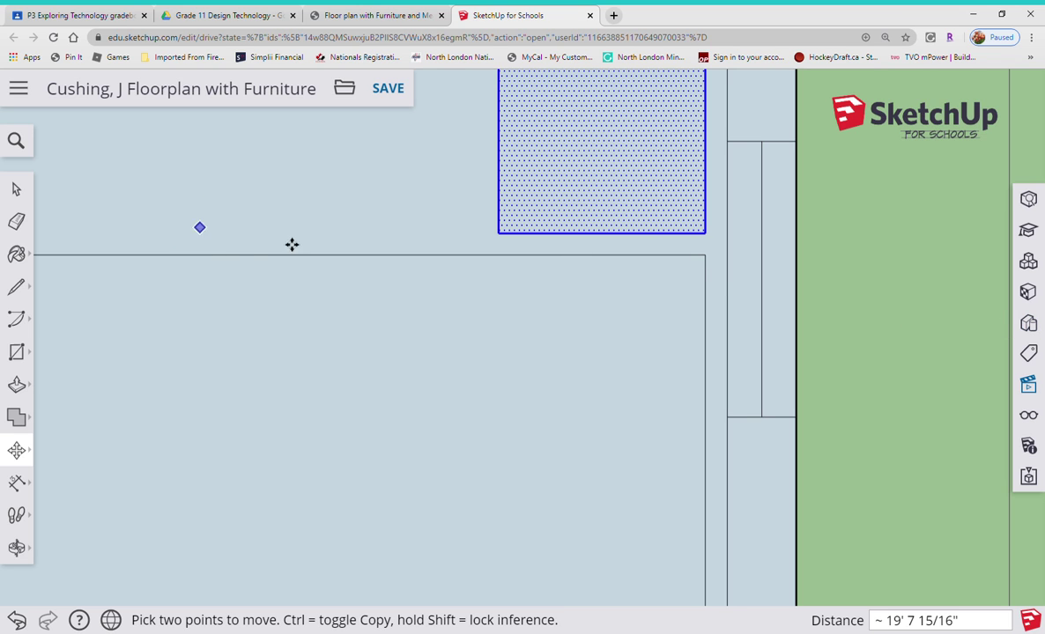
pyautogui.scroll(-10, 292, 244)
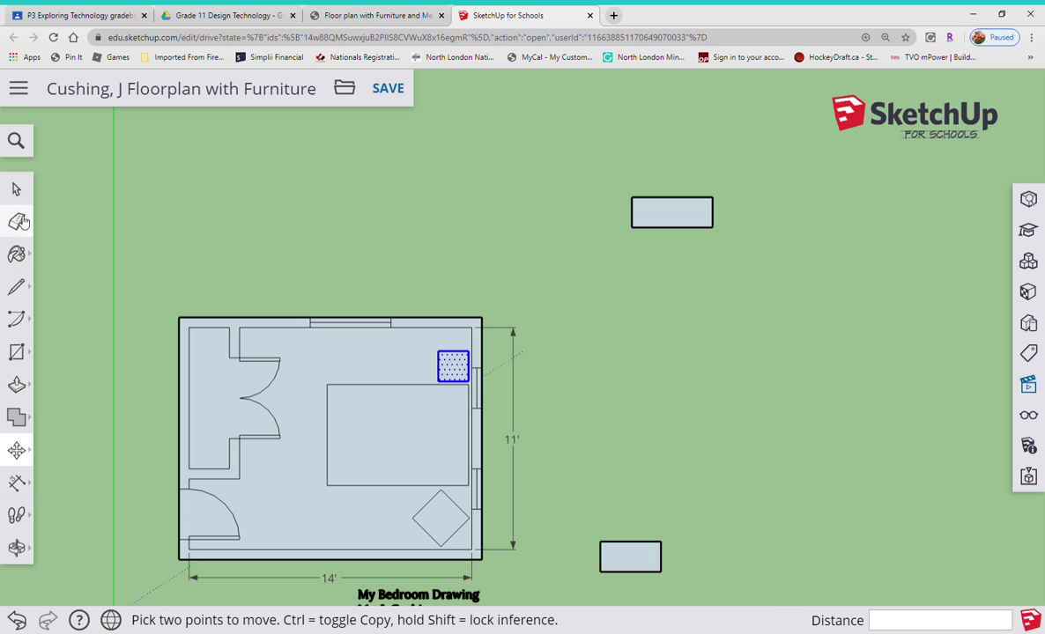
# Move the long rectangle above the floor plan by its upper-right corner to just below the top-wall window, aligned with the window's right end.
pyautogui.click(16, 188)
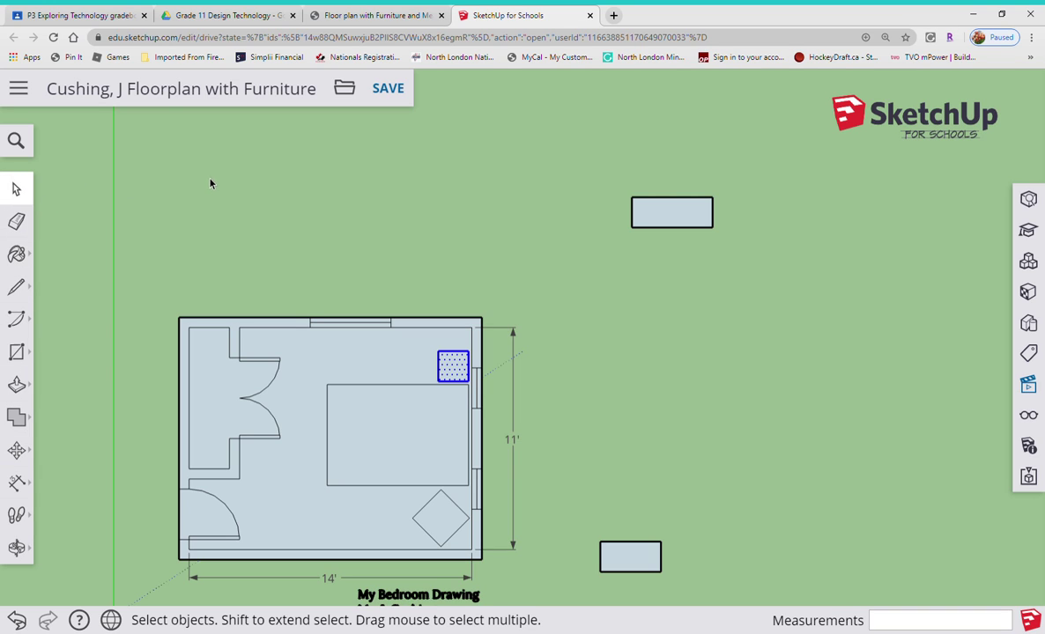
pyautogui.moveTo(598, 188); pyautogui.dragTo(752, 286)
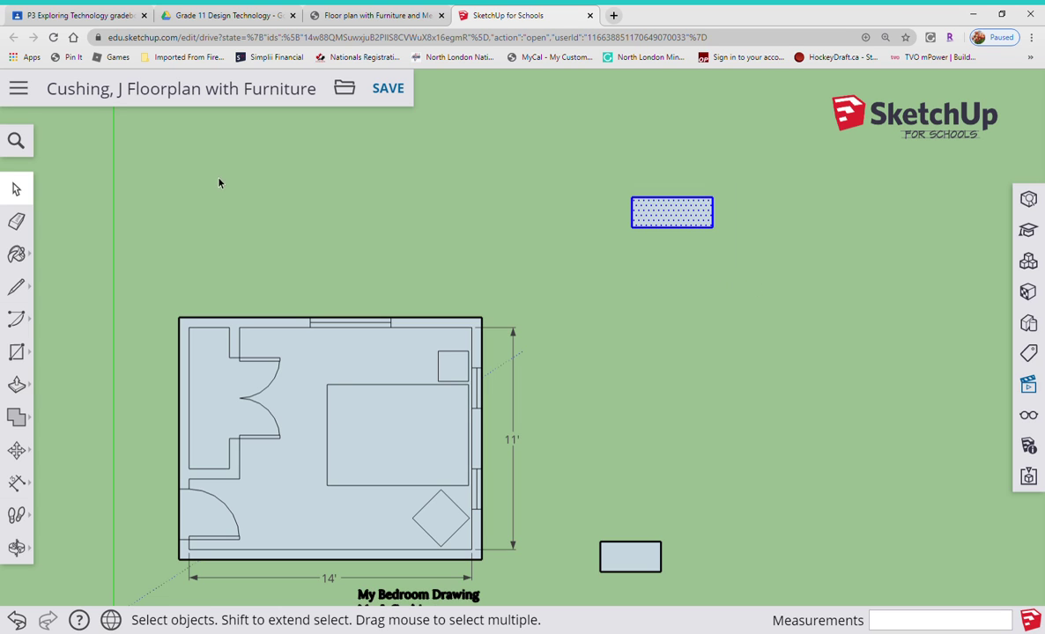
pyautogui.click(17, 450)
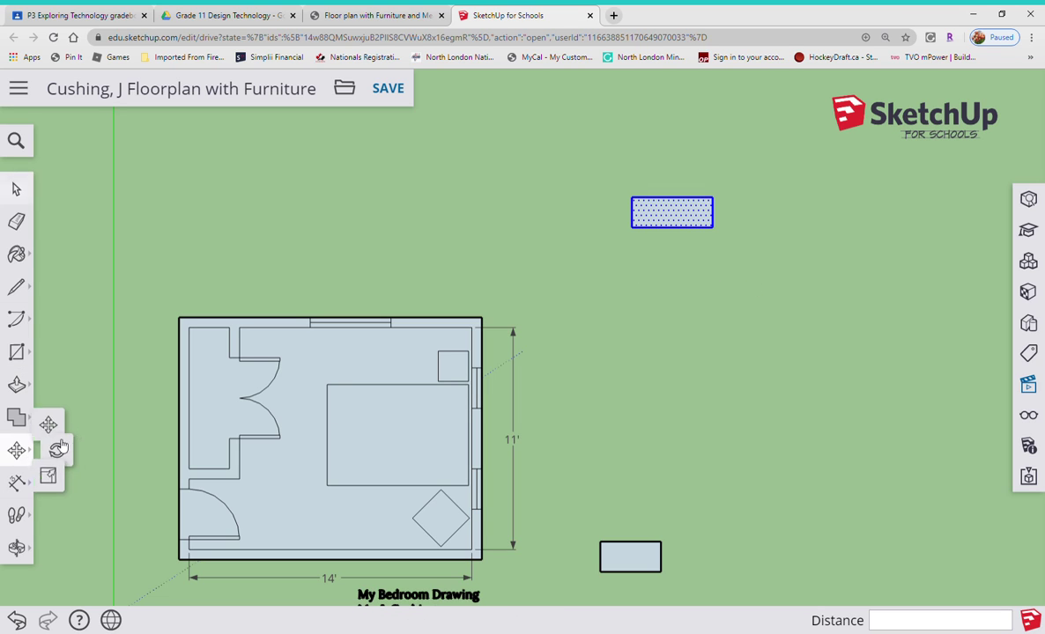
pyautogui.click(713, 198)
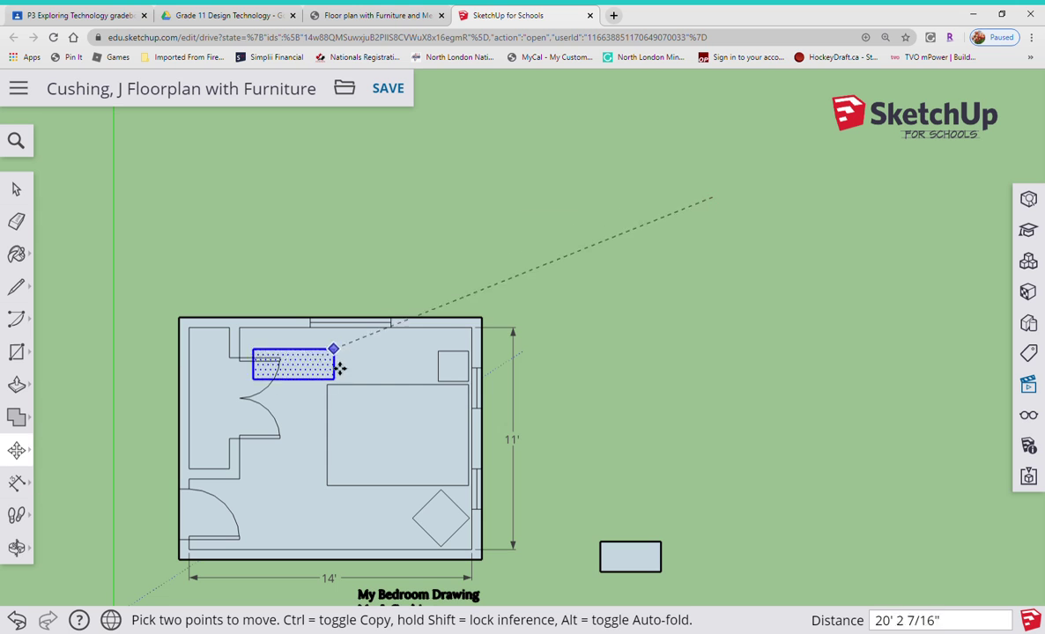
pyautogui.scroll(5, 401, 357)
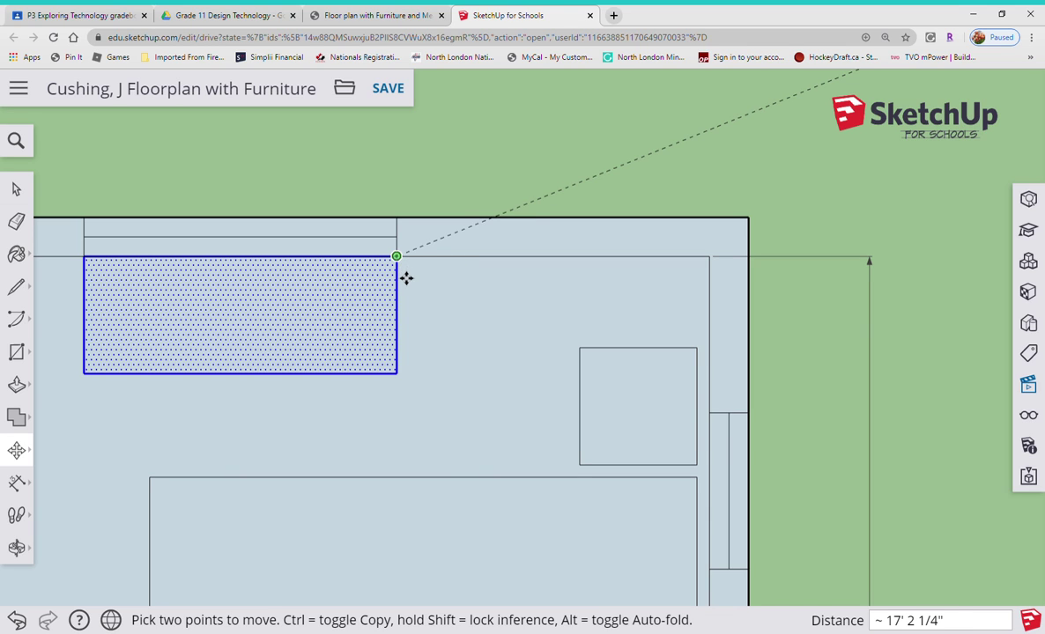
pyautogui.scroll(2, 406, 285)
pyautogui.scroll(3, 406, 286)
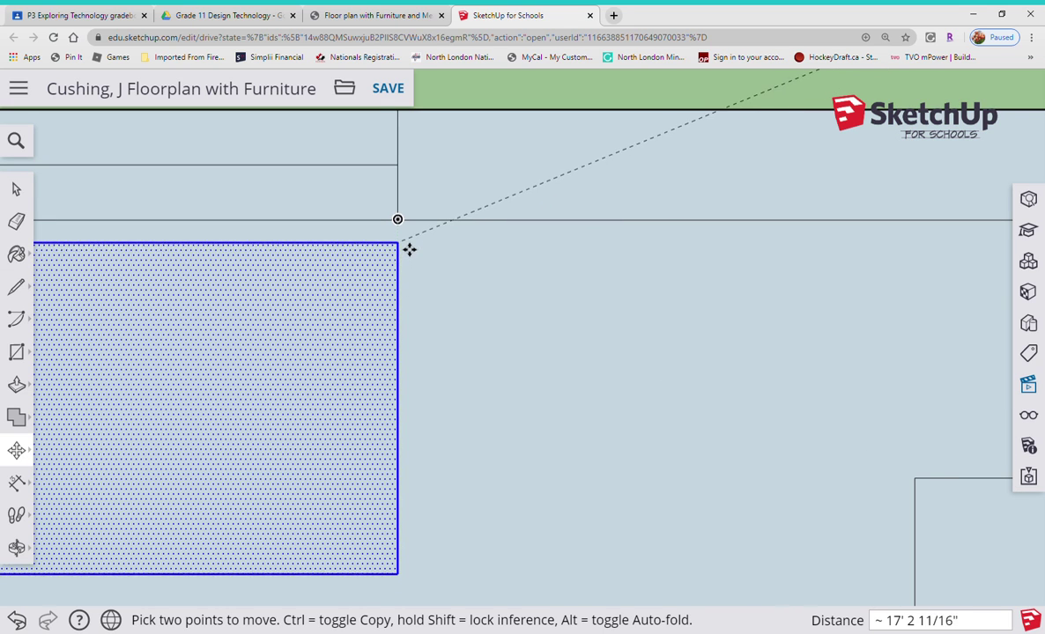
pyautogui.click(408, 242)
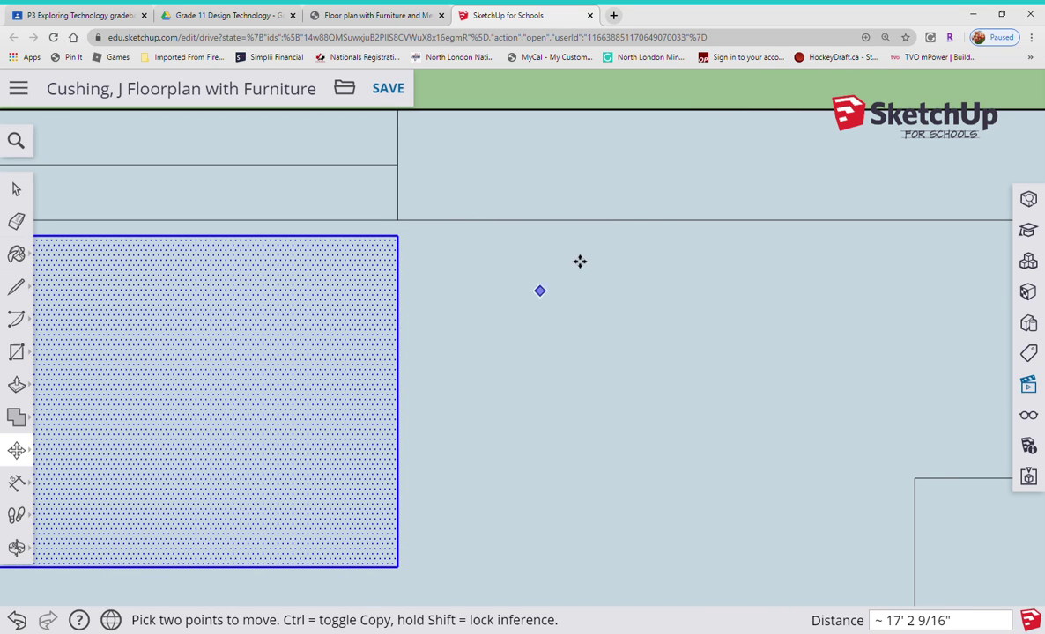
pyautogui.scroll(-6, 373, 235)
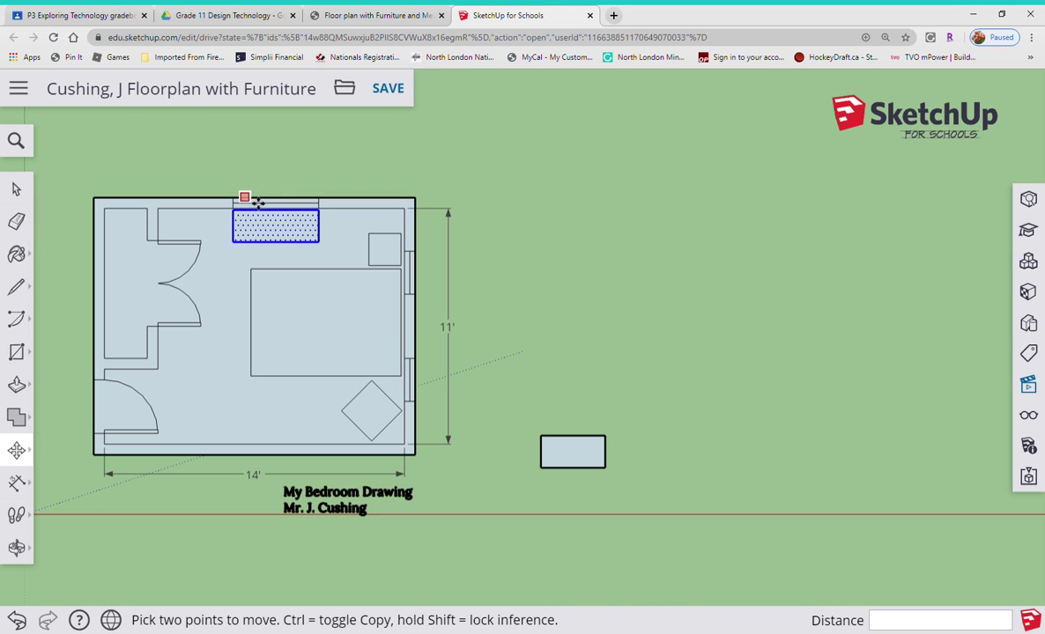
# Move the remaining outside rectangle by its lower-right corner to just above the bedroom's bottom wall, between the door and the rotated square, and deselect it.
pyautogui.press('space')
pyautogui.moveTo(498, 405); pyautogui.dragTo(606, 501)
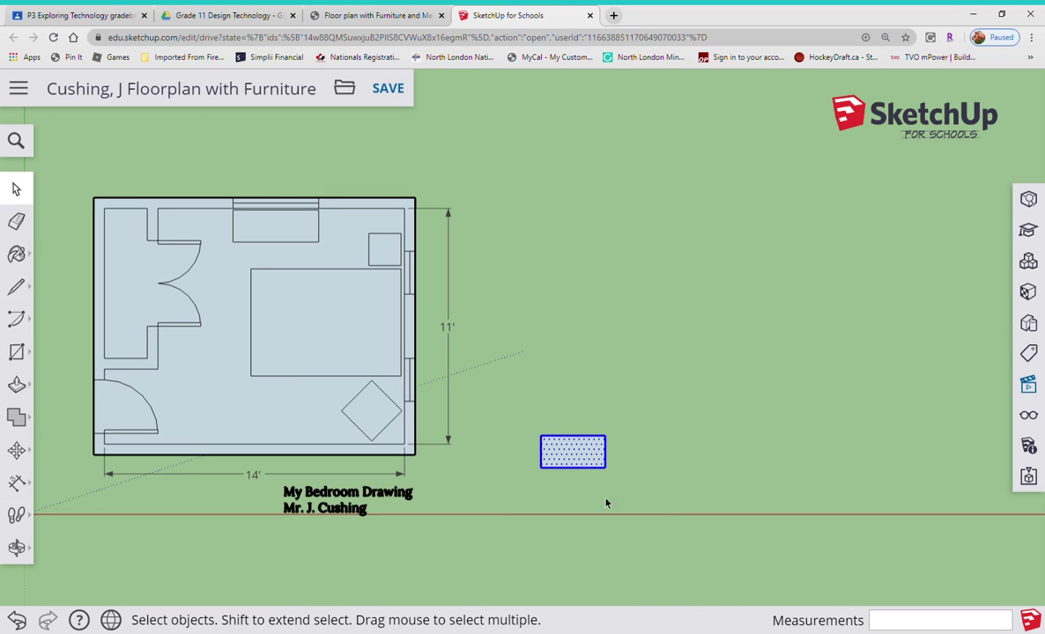
pyautogui.click(17, 451)
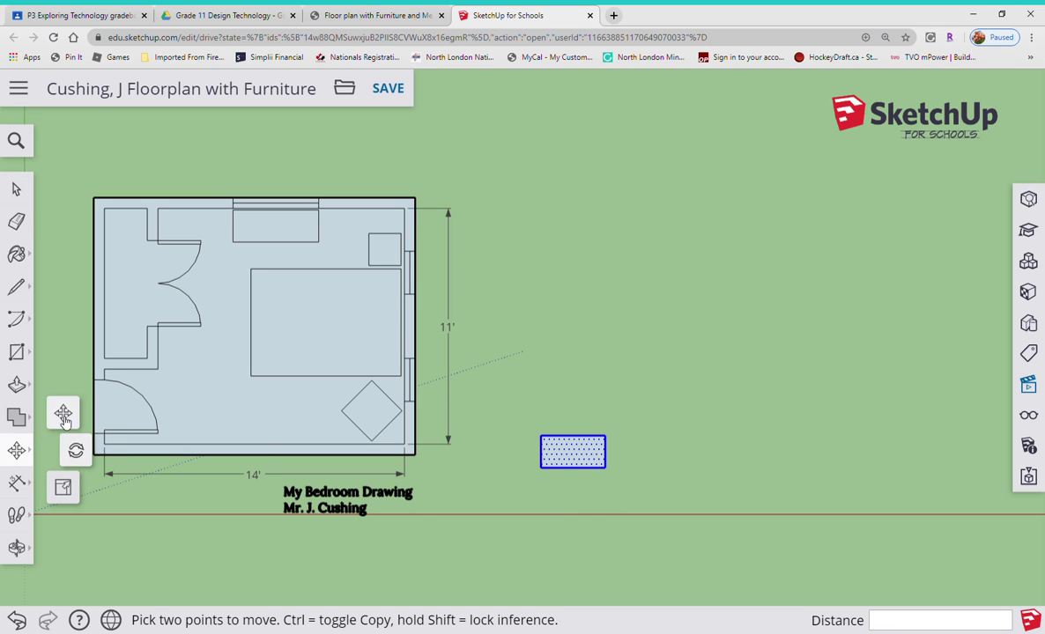
pyautogui.click(614, 477)
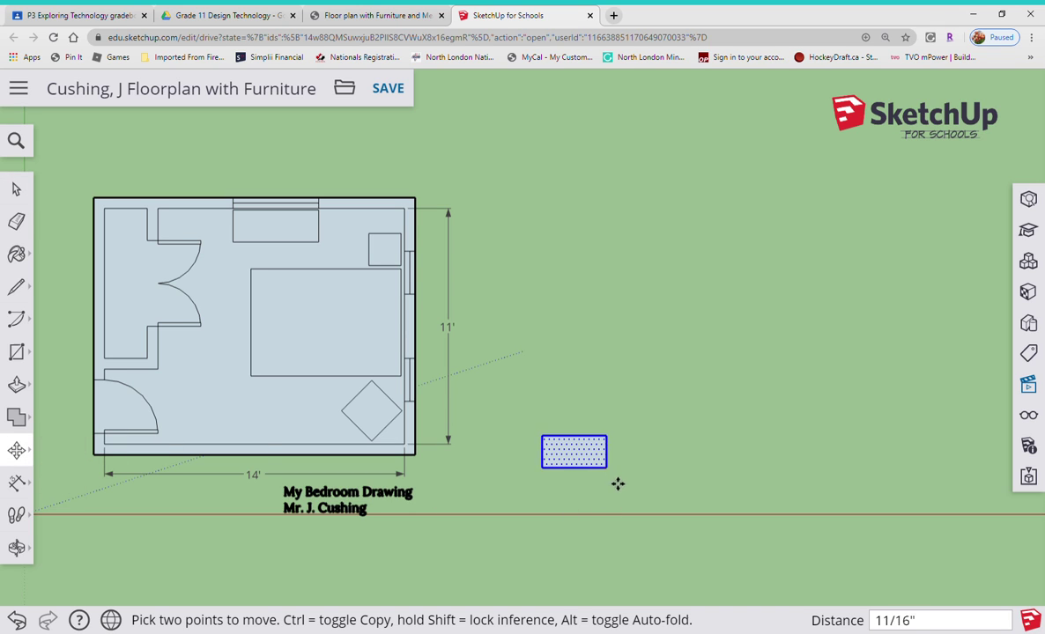
pyautogui.scroll(2, 275, 438)
pyautogui.scroll(5, 284, 447)
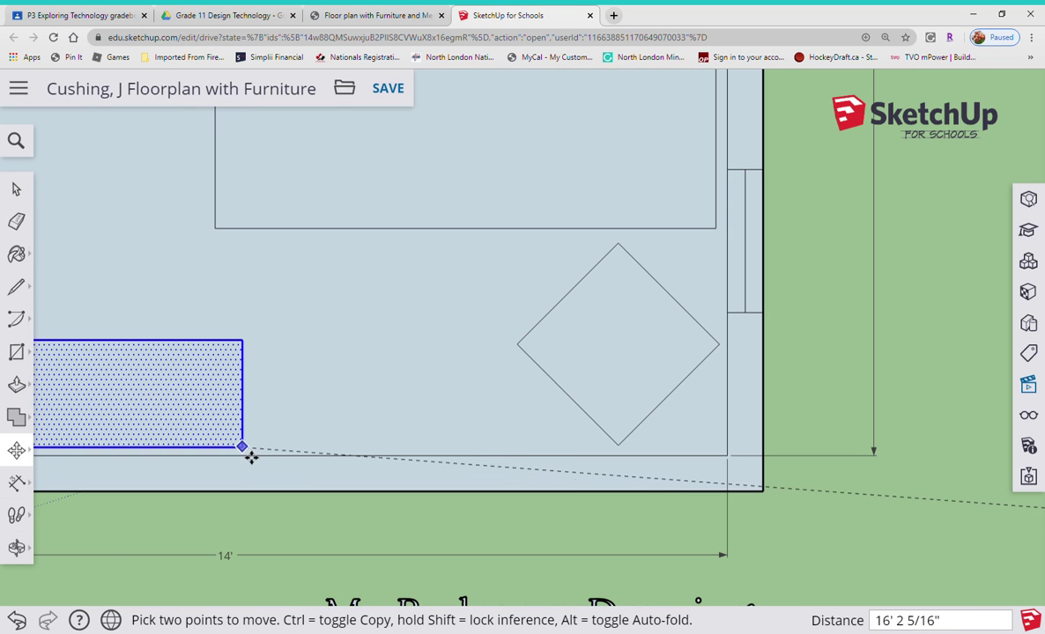
pyautogui.scroll(4, 249, 459)
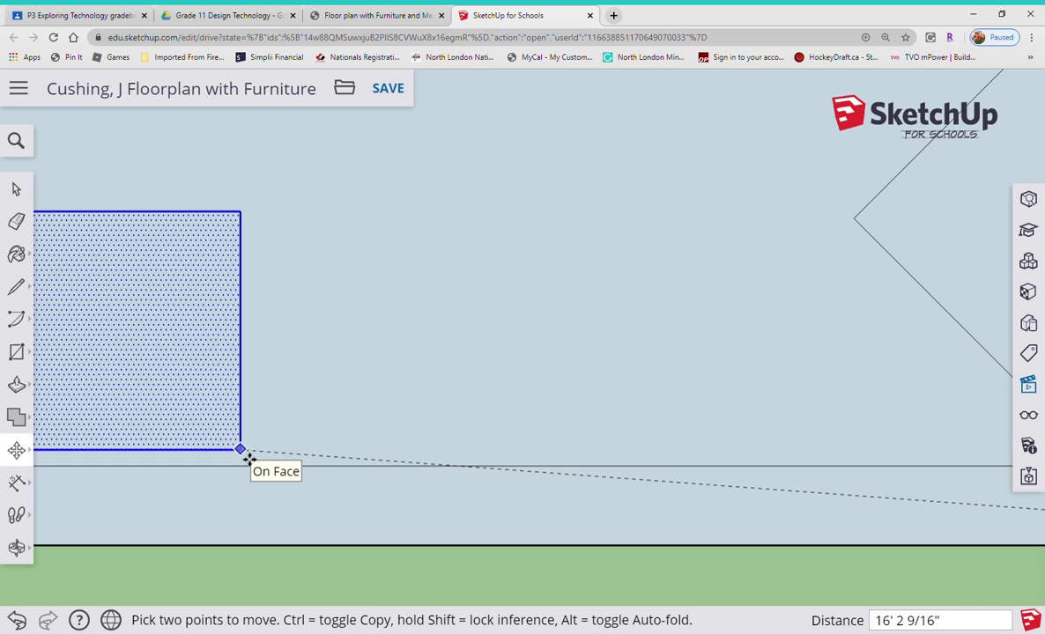
pyautogui.click(250, 459)
pyautogui.scroll(-6, 778, 440)
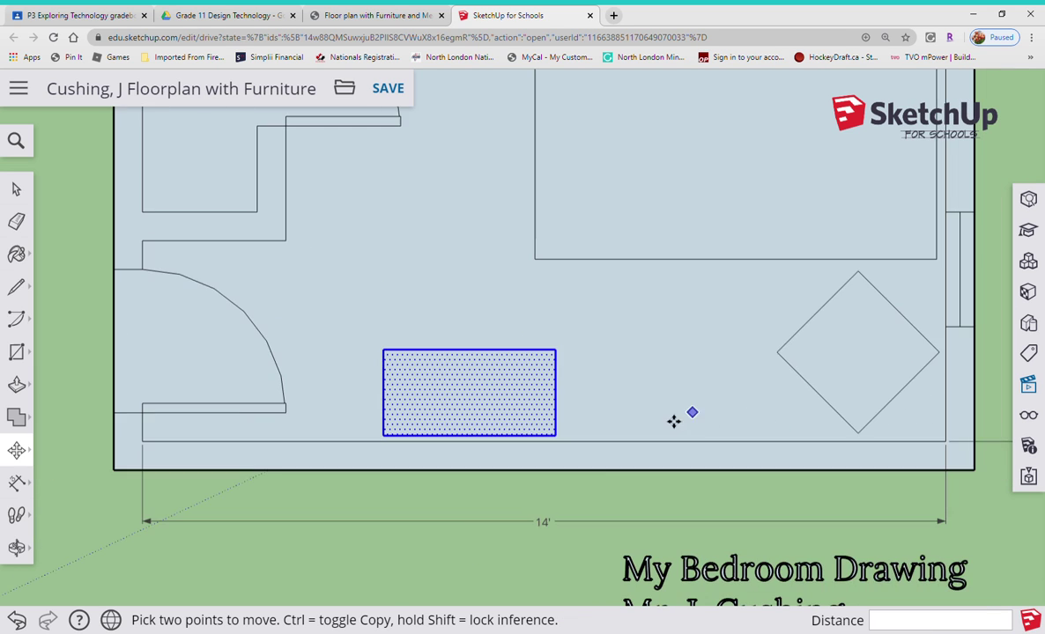
pyautogui.scroll(-2, 624, 405)
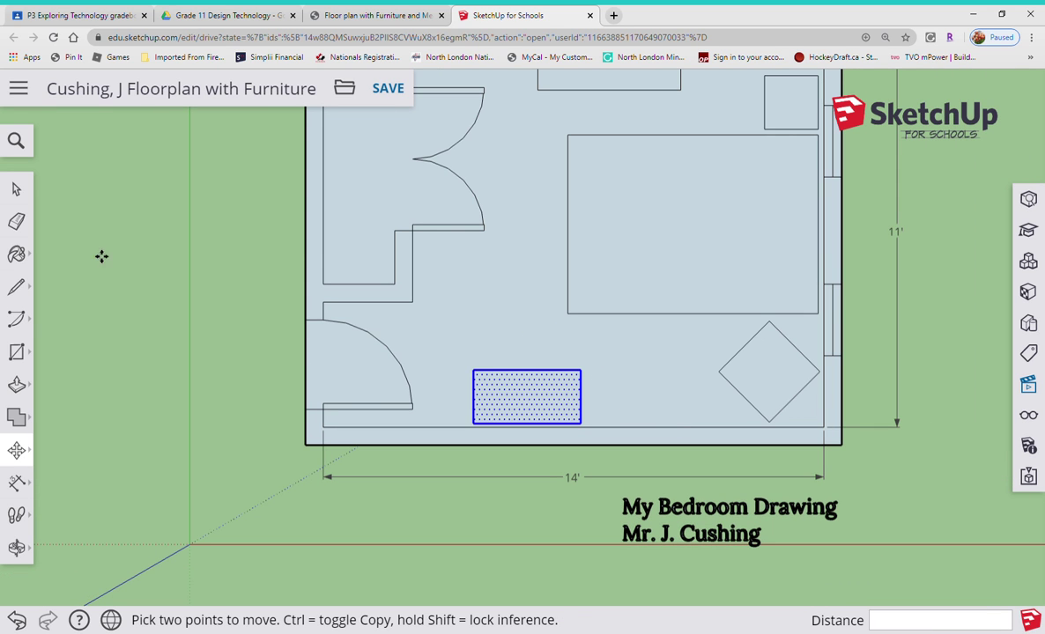
pyautogui.click(17, 192)
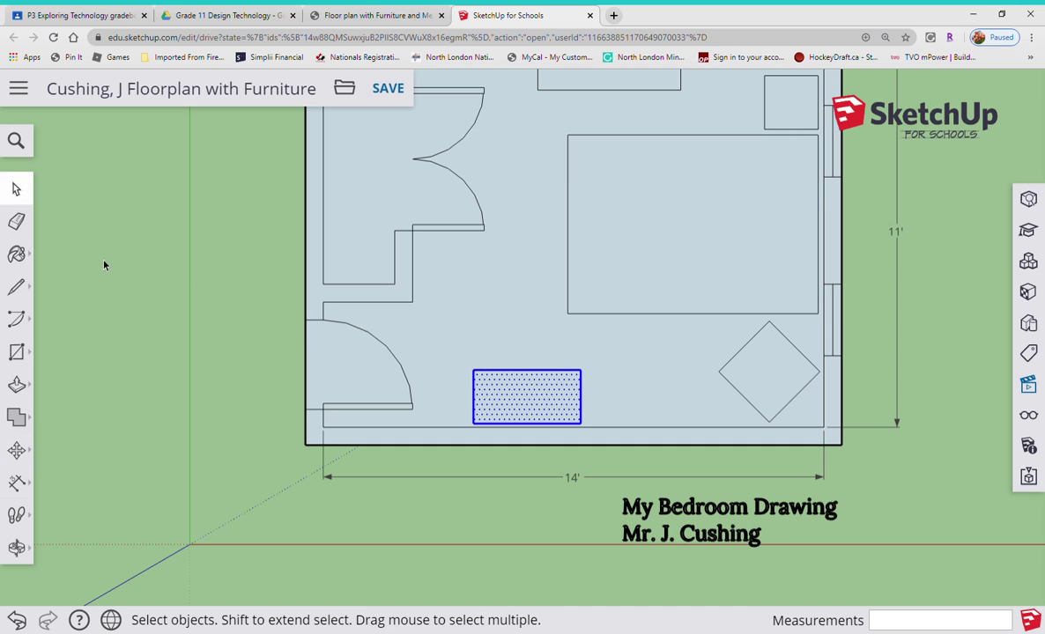
pyautogui.click(171, 286)
pyautogui.scroll(-2, 159, 364)
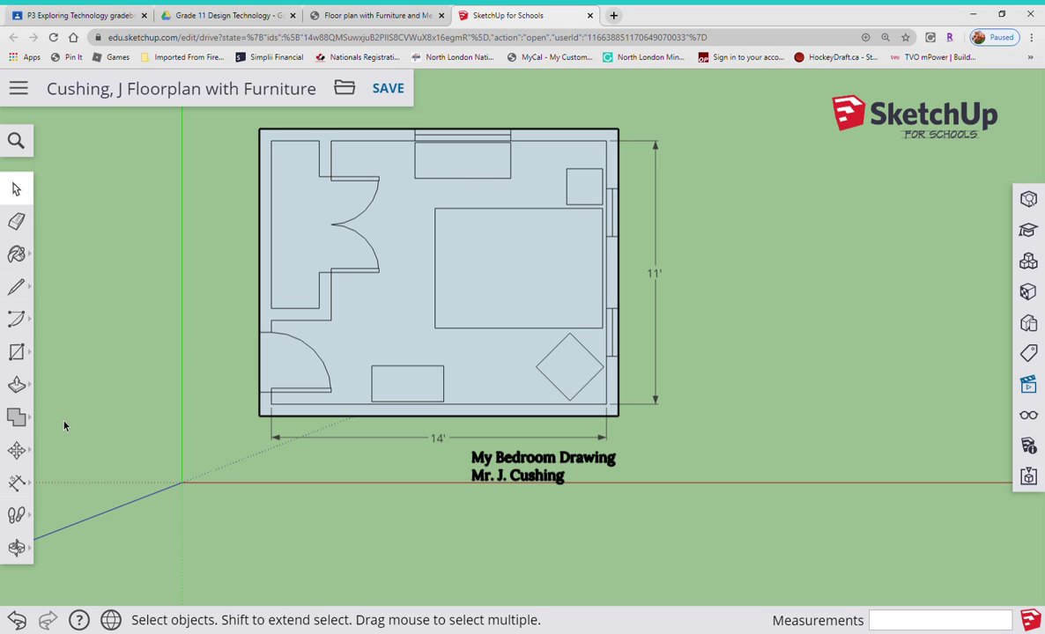
# Dimension the rectangle below the top-wall window, placing its depth dimension on its left and its length dimension below it.
pyautogui.click(18, 483)
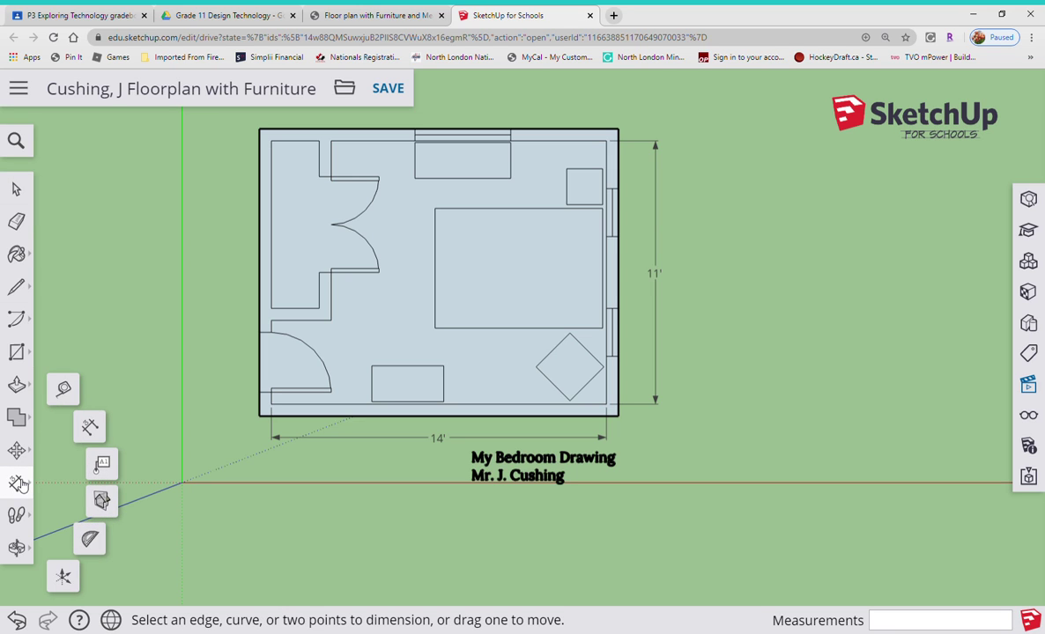
pyautogui.click(93, 429)
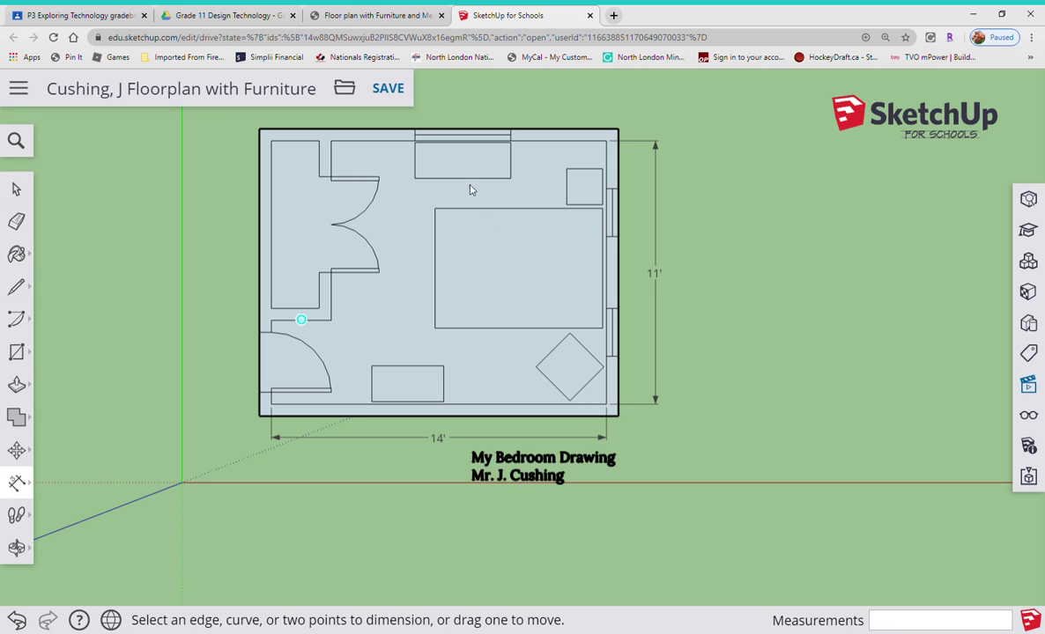
pyautogui.click(415, 178)
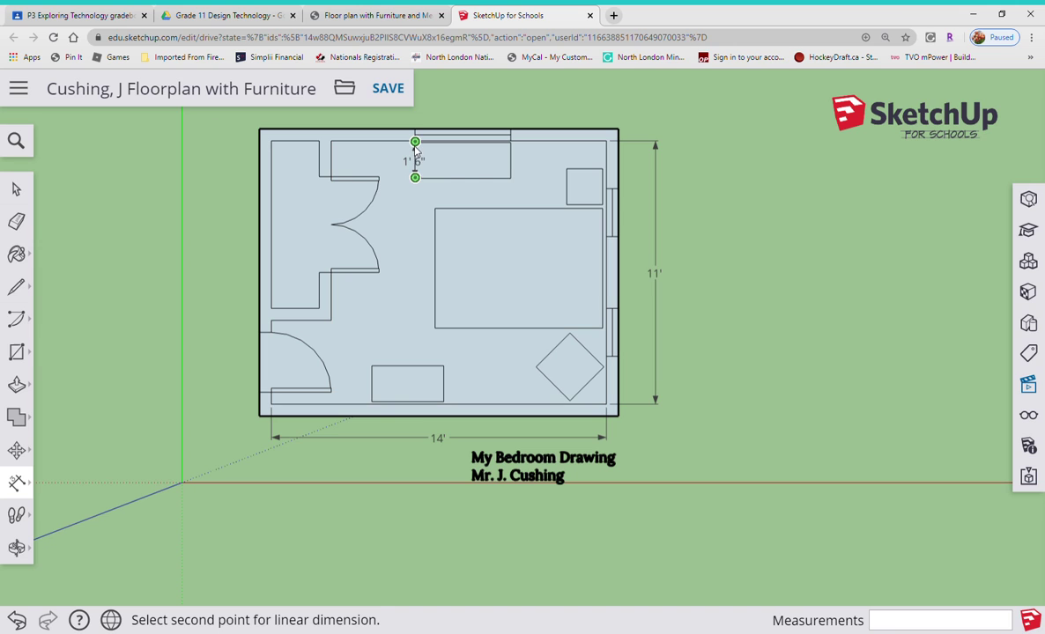
pyautogui.click(415, 143)
pyautogui.click(407, 154)
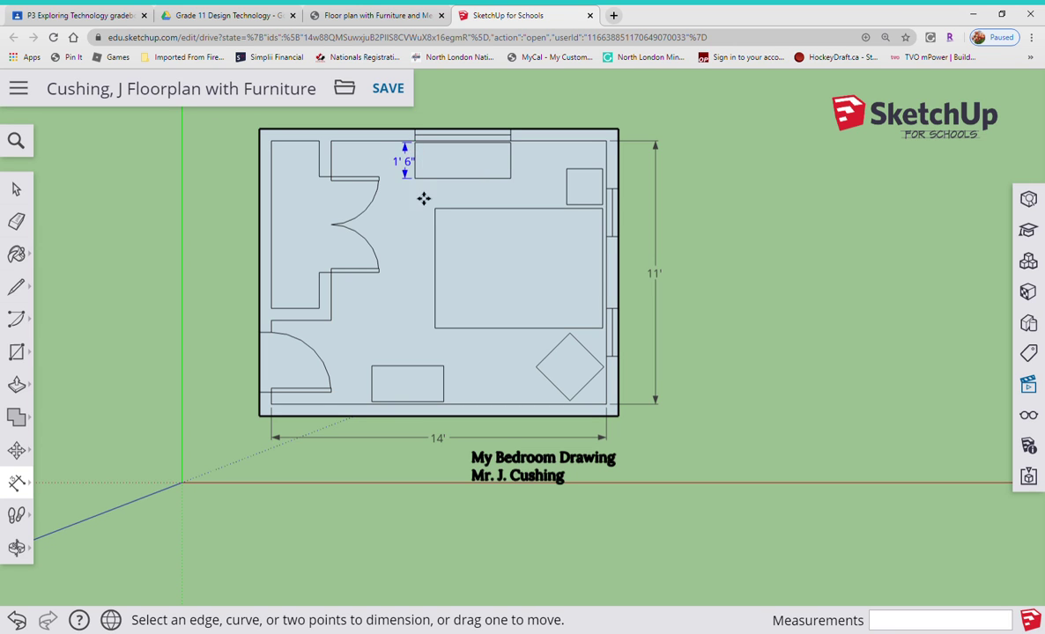
pyautogui.scroll(3, 422, 195)
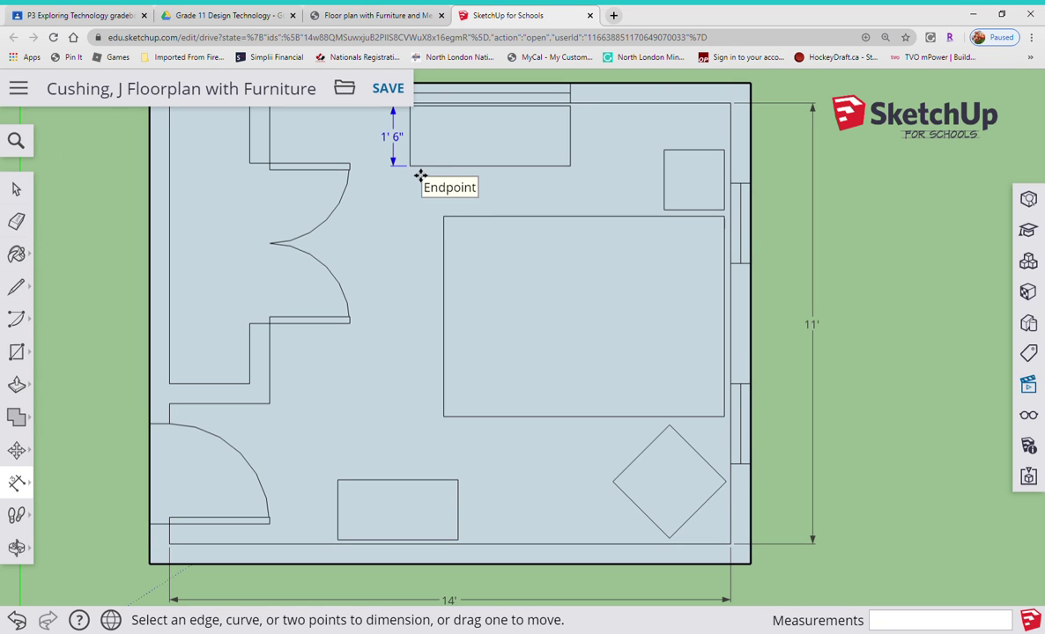
pyautogui.click(410, 166)
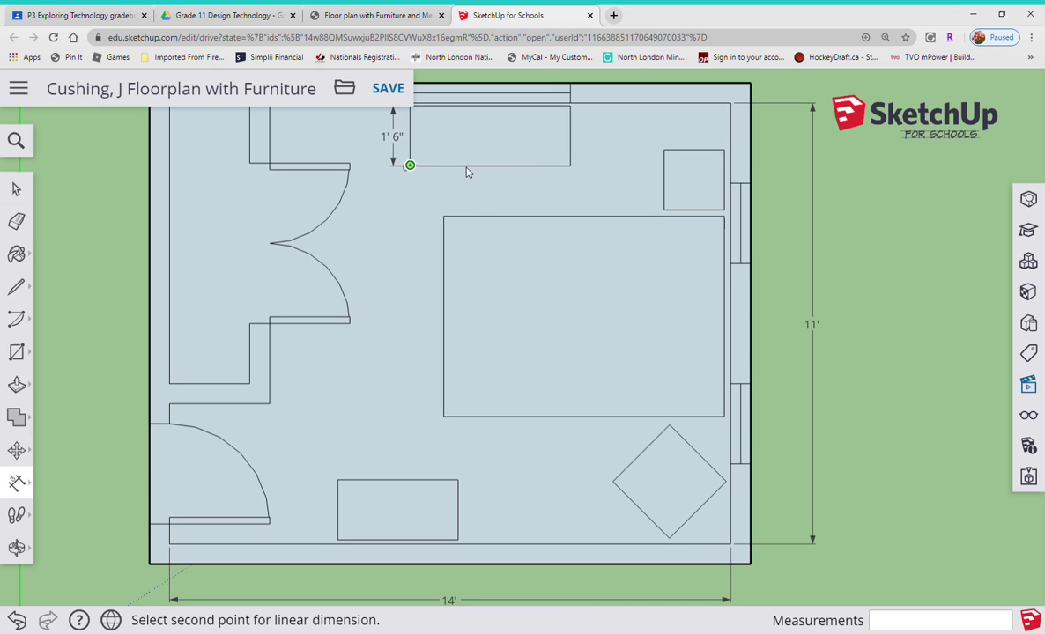
pyautogui.click(570, 166)
pyautogui.click(577, 185)
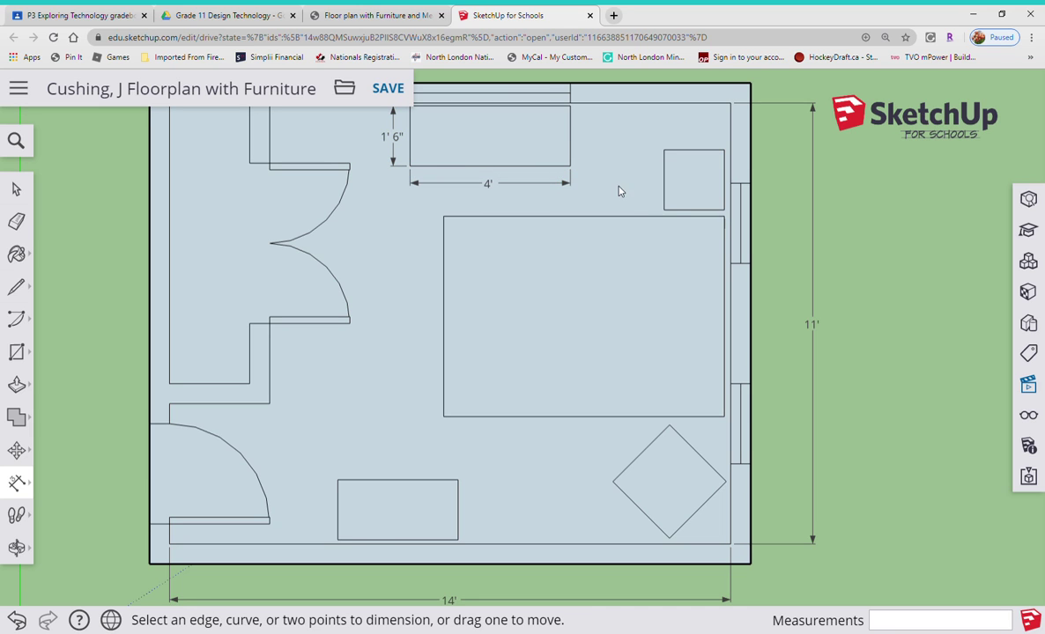
# Dimension the small square above the bed, placing one dimension along its left side and one above its top edge.
pyautogui.click(664, 210)
pyautogui.click(664, 150)
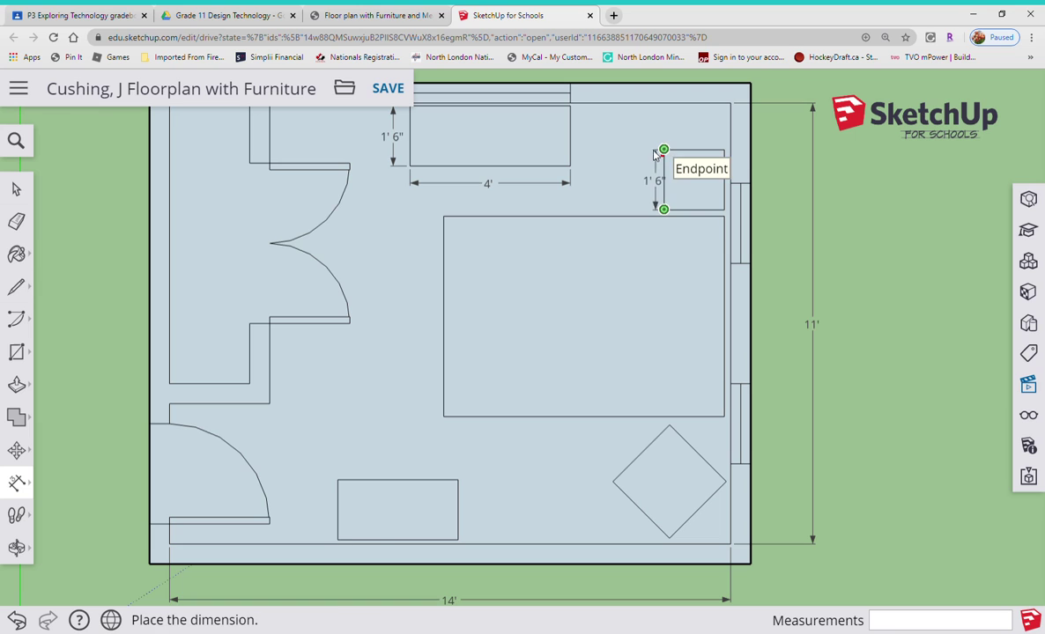
pyautogui.click(653, 154)
pyautogui.click(664, 149)
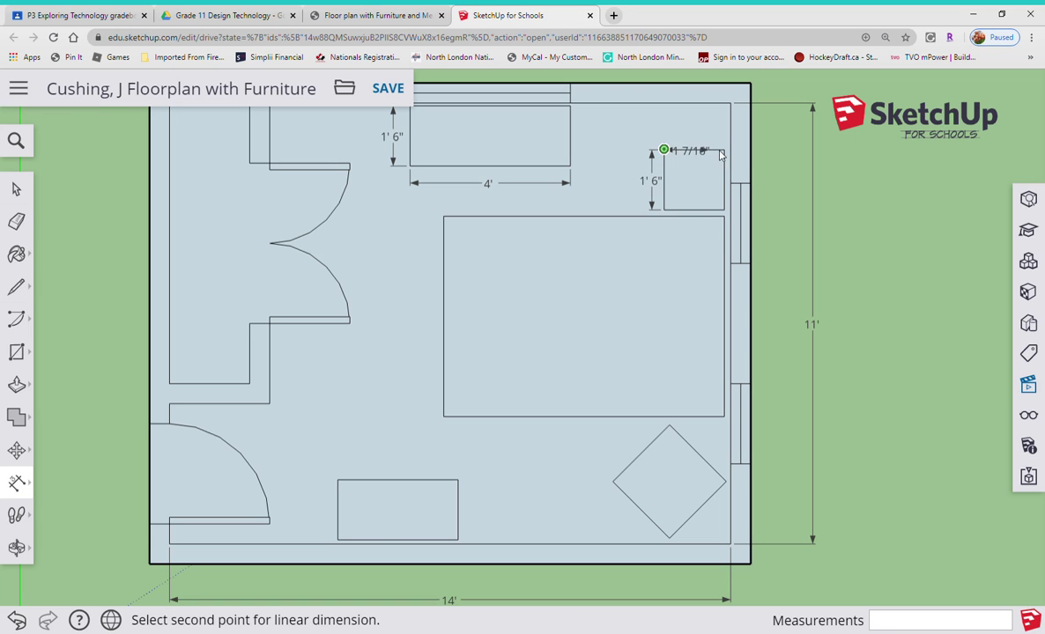
pyautogui.click(723, 150)
pyautogui.click(715, 145)
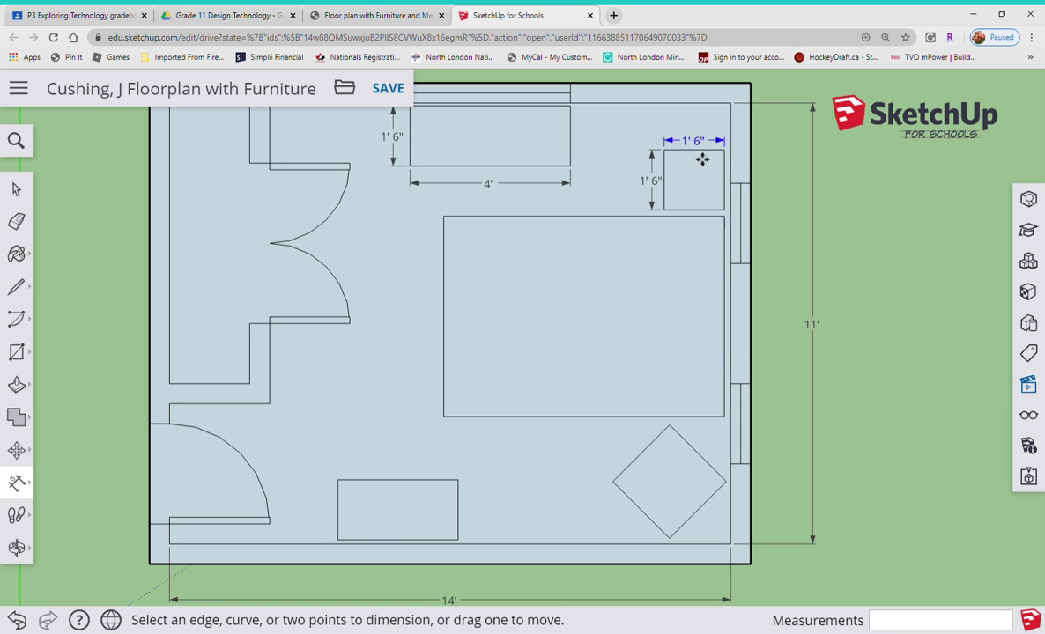
# Dimension the large bed rectangle, placing its width dimension along its left side and its length dimension below it.
pyautogui.click(443, 216)
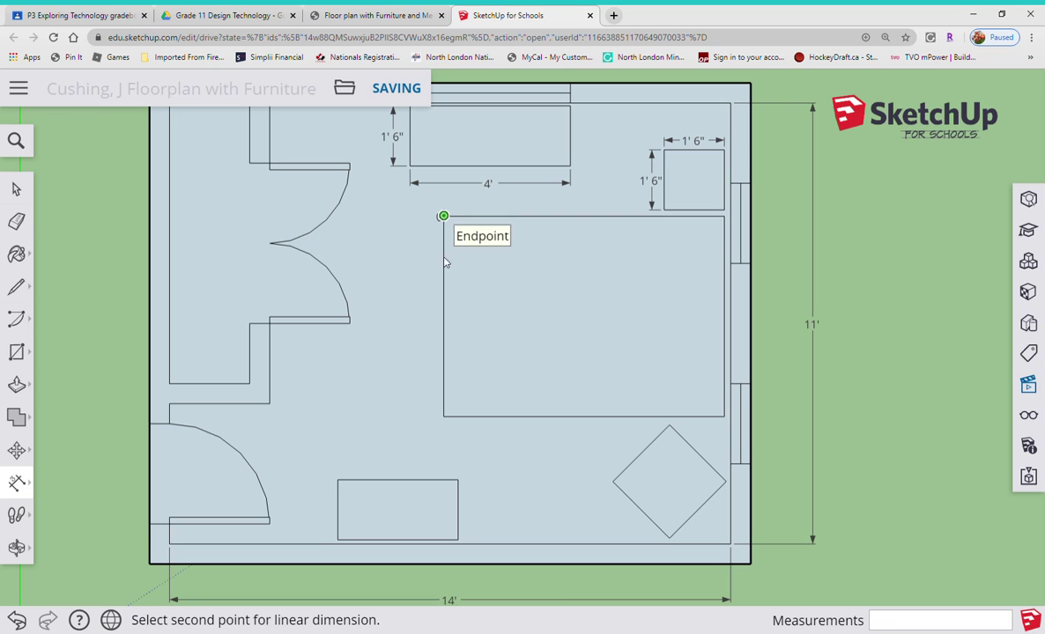
pyautogui.click(443, 415)
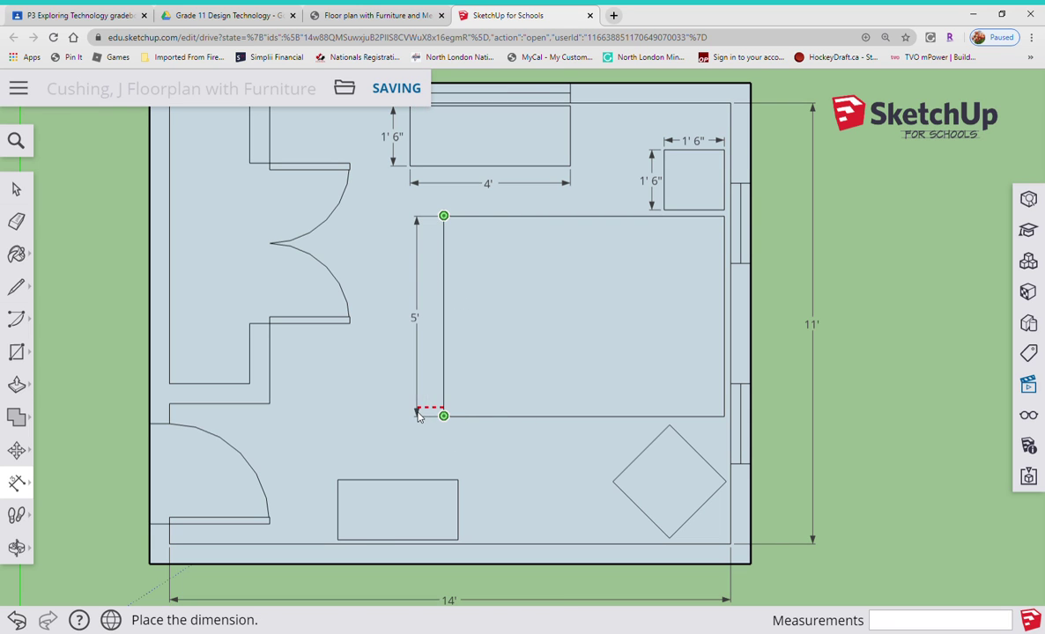
pyautogui.click(417, 414)
pyautogui.click(445, 425)
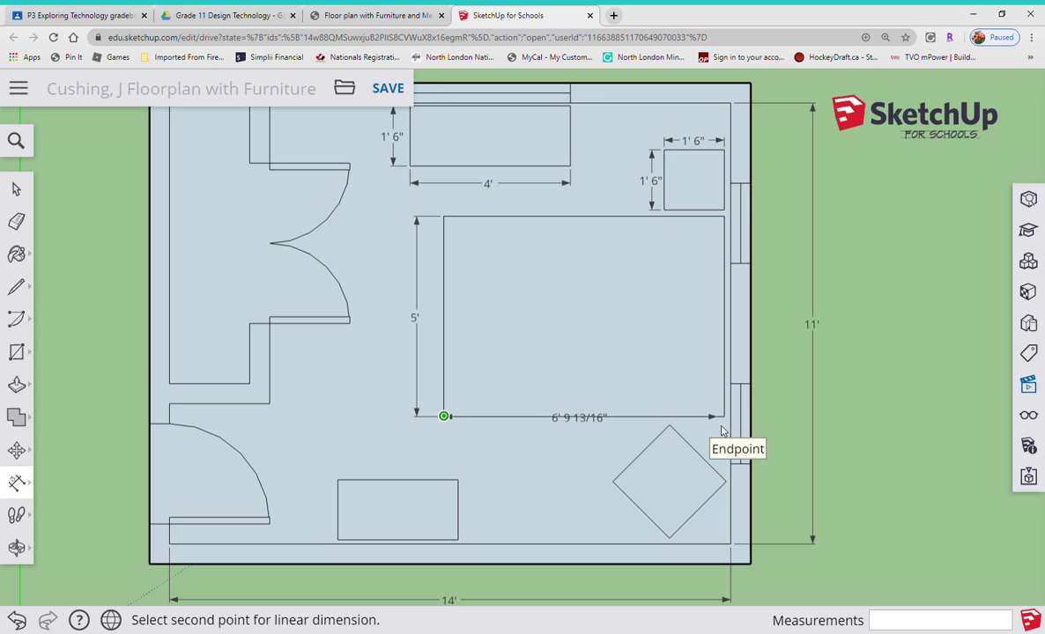
pyautogui.click(725, 416)
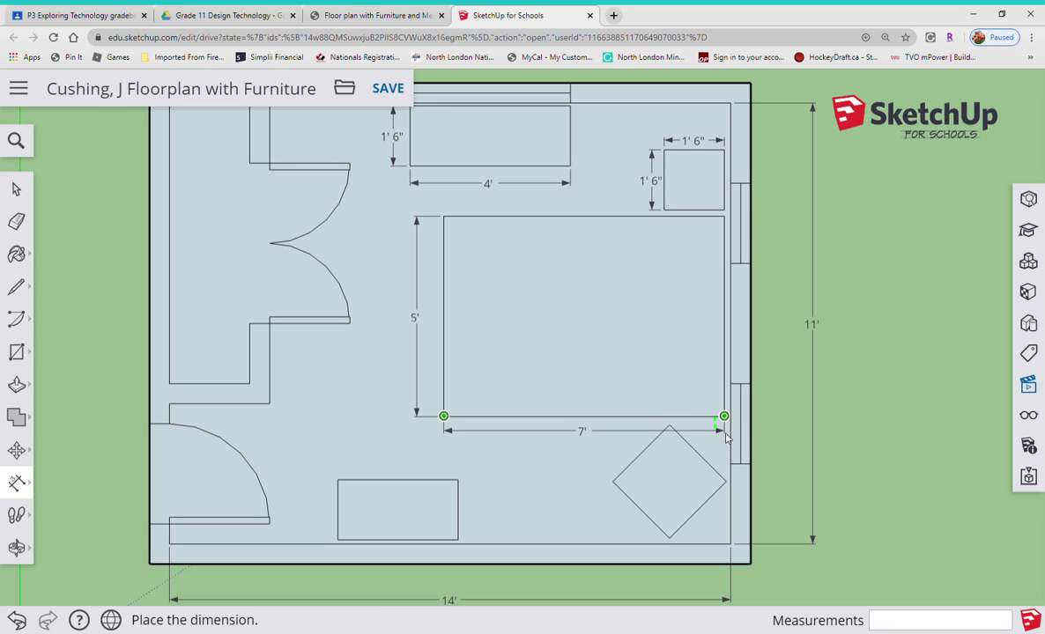
pyautogui.click(729, 432)
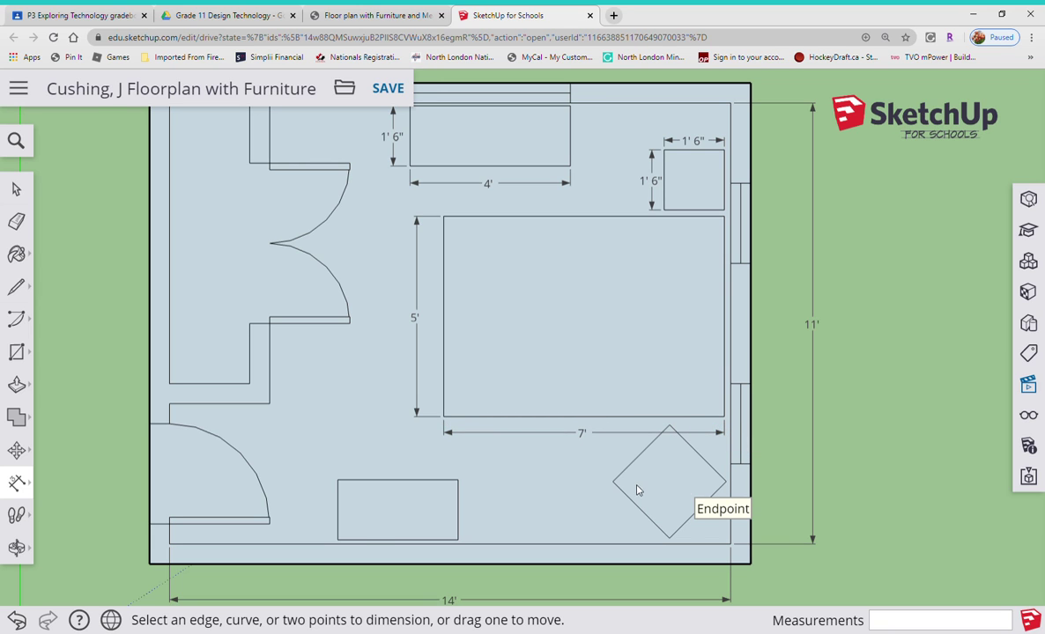
# Dimension the rotated square's upper-left and lower-left edges, placing each dimension just outside its edge.
pyautogui.click(613, 481)
pyautogui.click(668, 427)
pyautogui.click(656, 425)
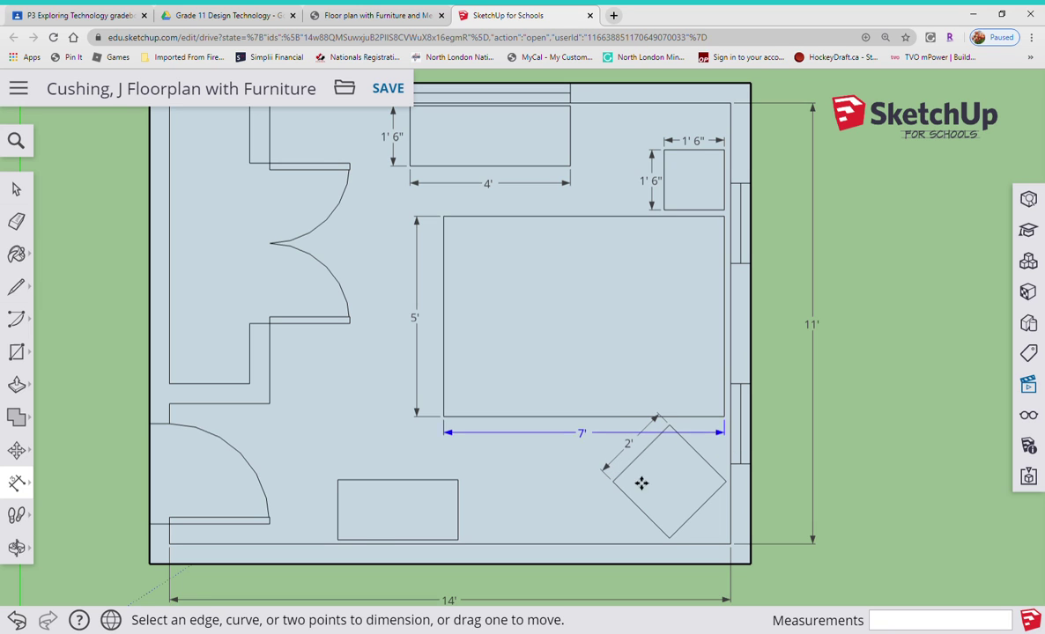
pyautogui.click(613, 481)
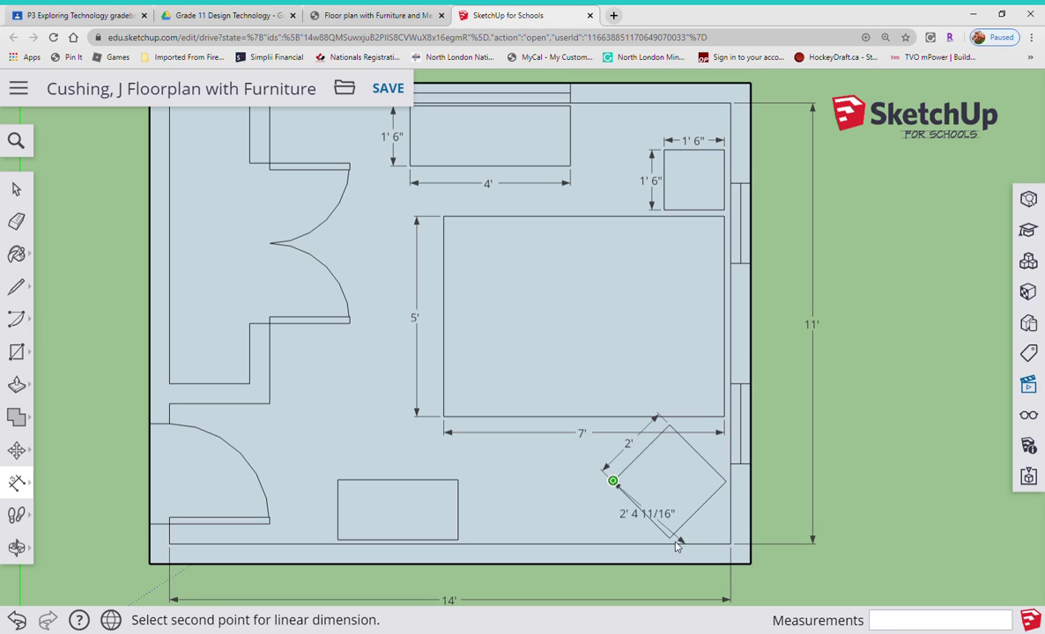
pyautogui.click(669, 538)
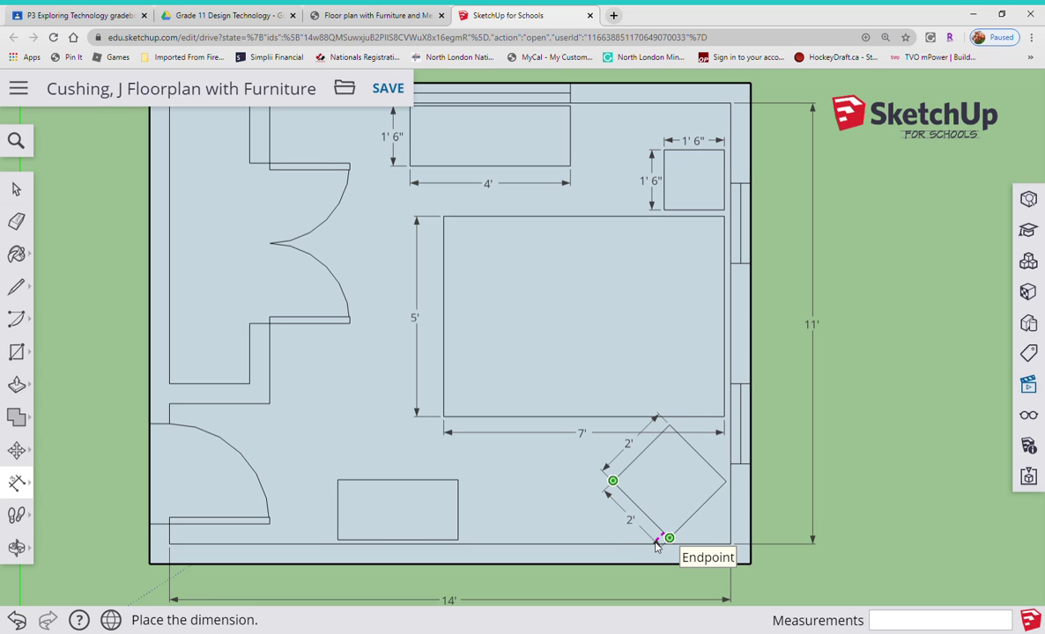
pyautogui.click(655, 547)
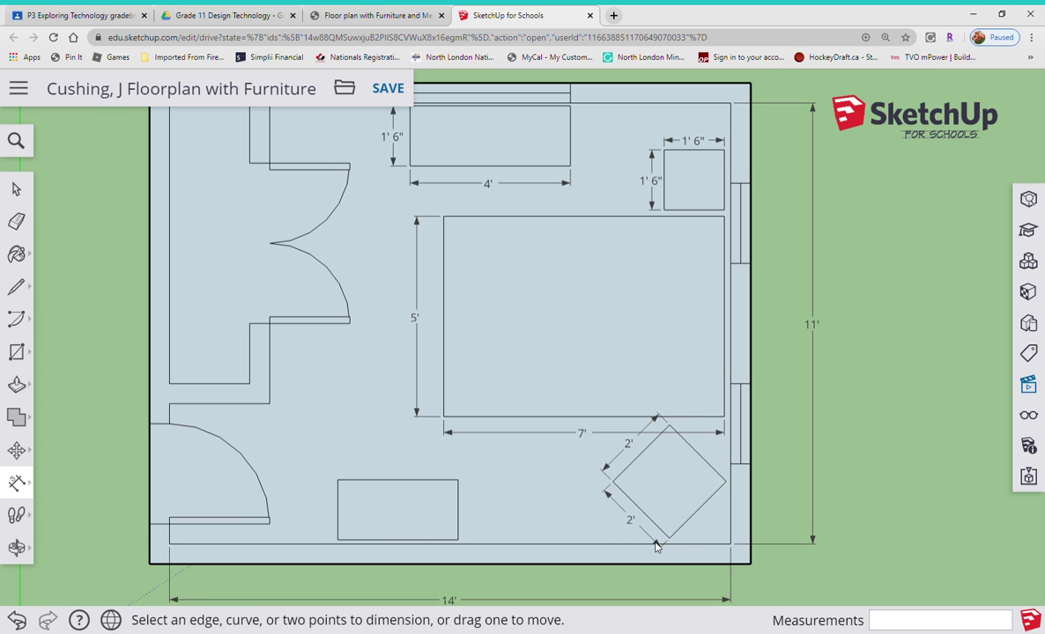
# Dimension the rectangle above the bottom wall, placing its depth dimension on its right and its length dimension above it.
pyautogui.click(457, 540)
pyautogui.click(460, 487)
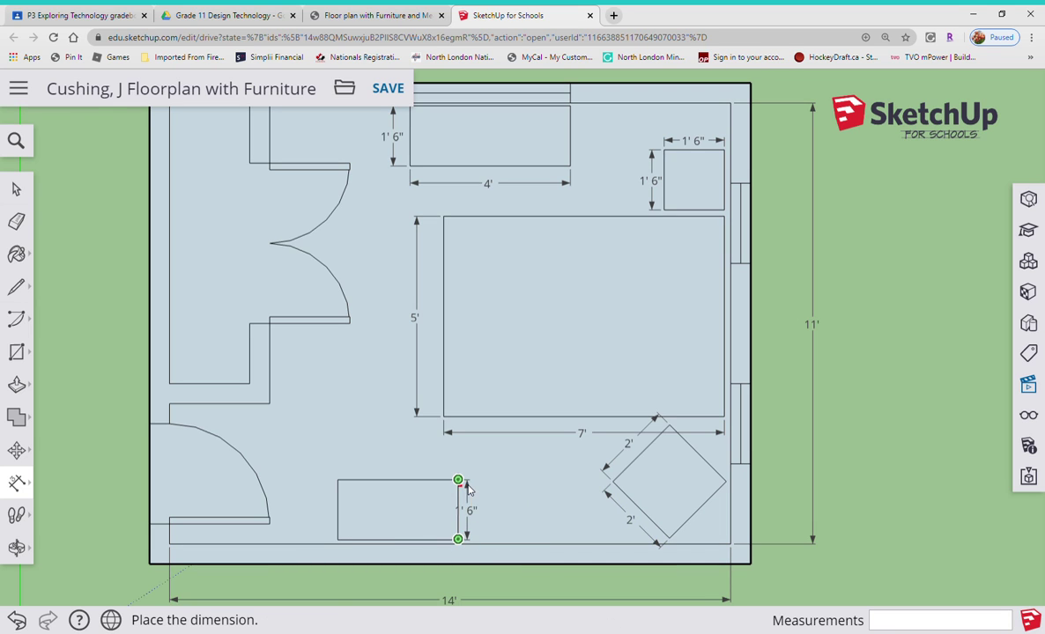
pyautogui.click(460, 490)
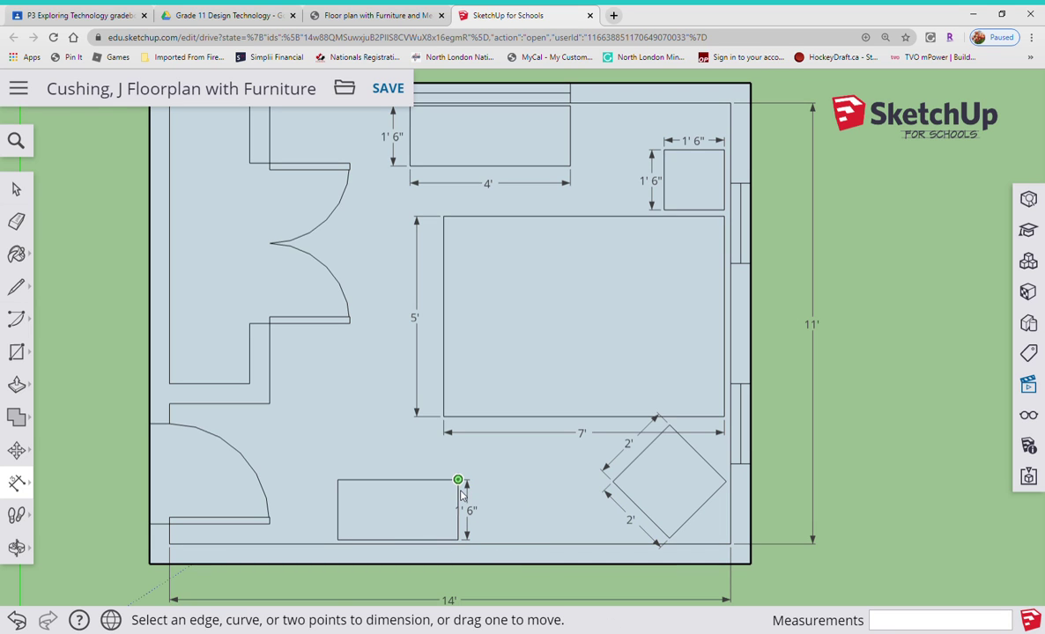
pyautogui.click(339, 480)
pyautogui.click(379, 466)
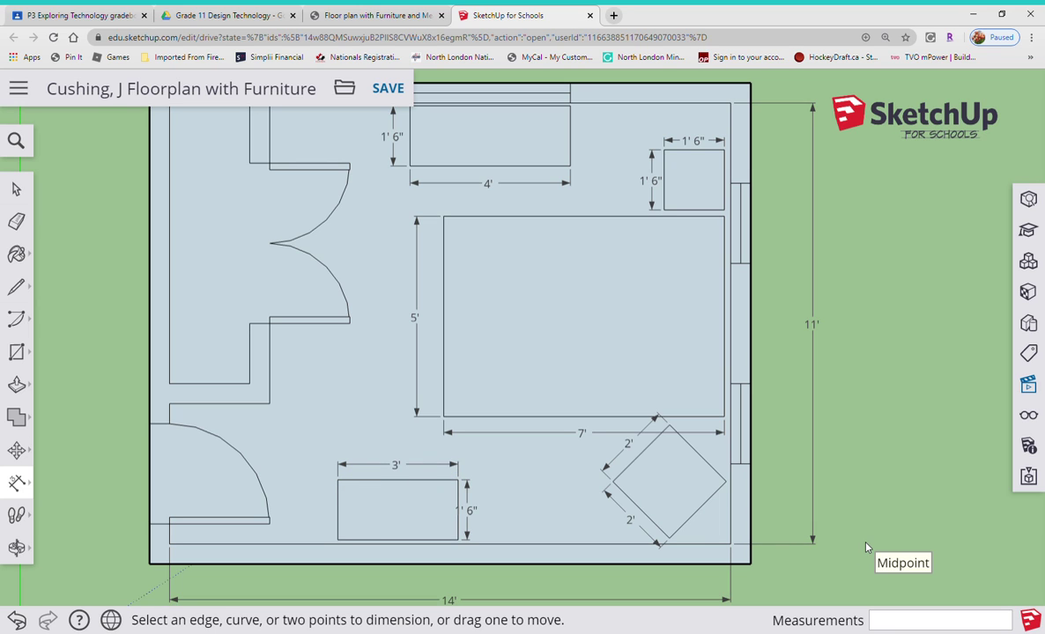
# Create the 3D text "Bed" with a 6" height and 0" extrusion, and place it in the middle of the large rectangle.
pyautogui.click(22, 353)
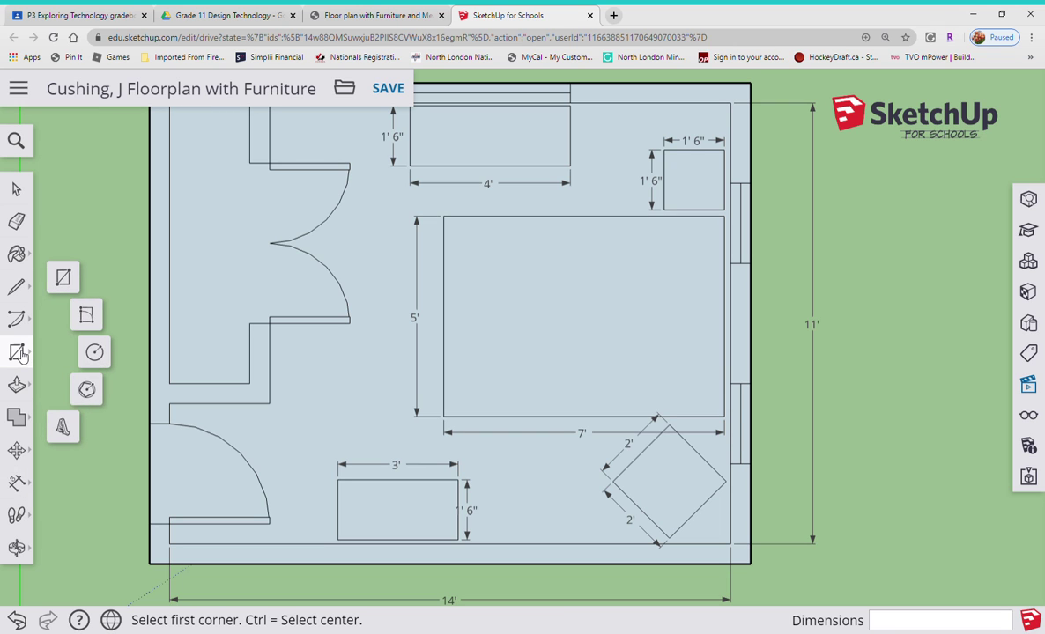
pyautogui.click(63, 426)
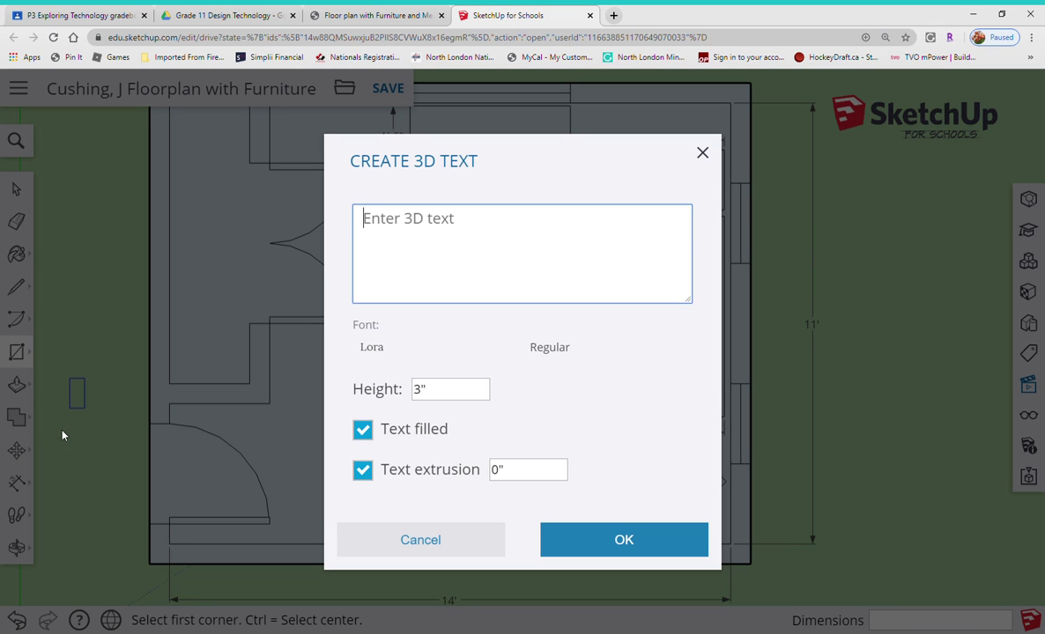
pyautogui.click(426, 394)
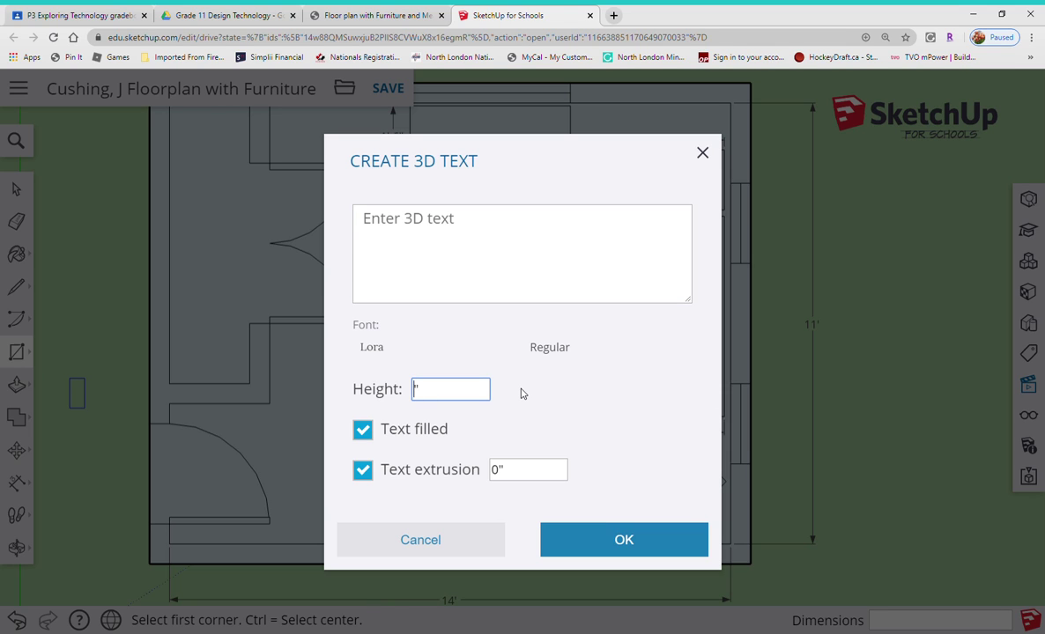
pyautogui.click(503, 474)
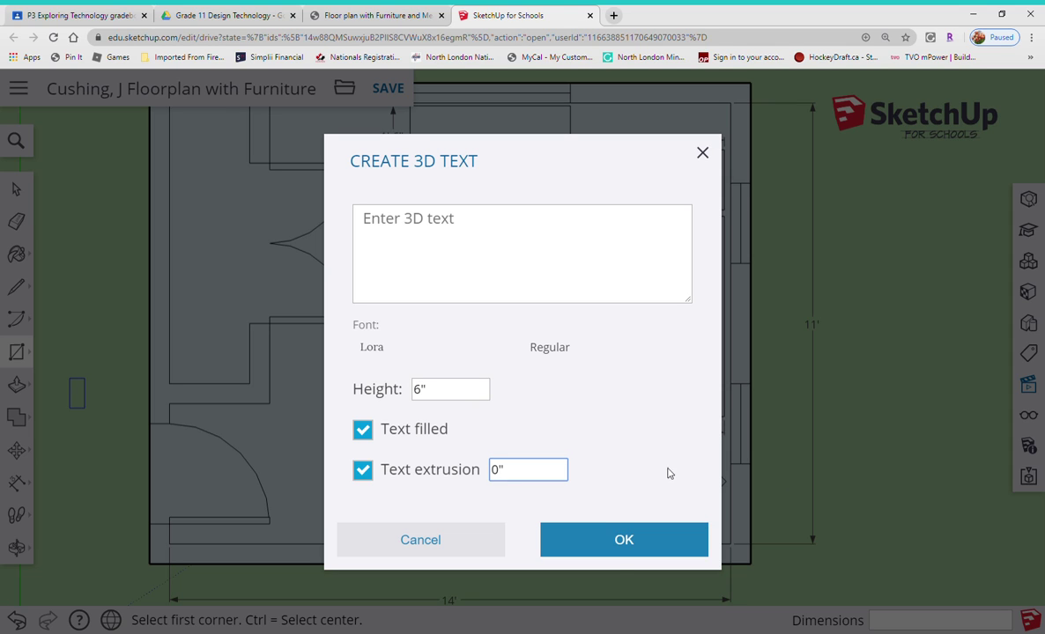
pyautogui.click(387, 227)
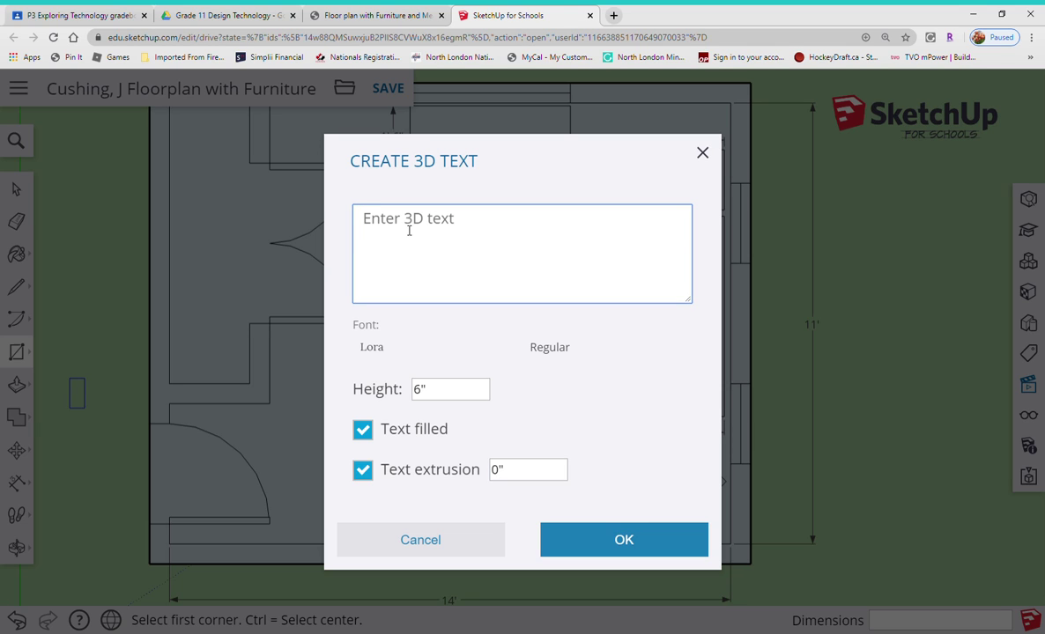
pyautogui.write('Bed')
pyautogui.click(625, 540)
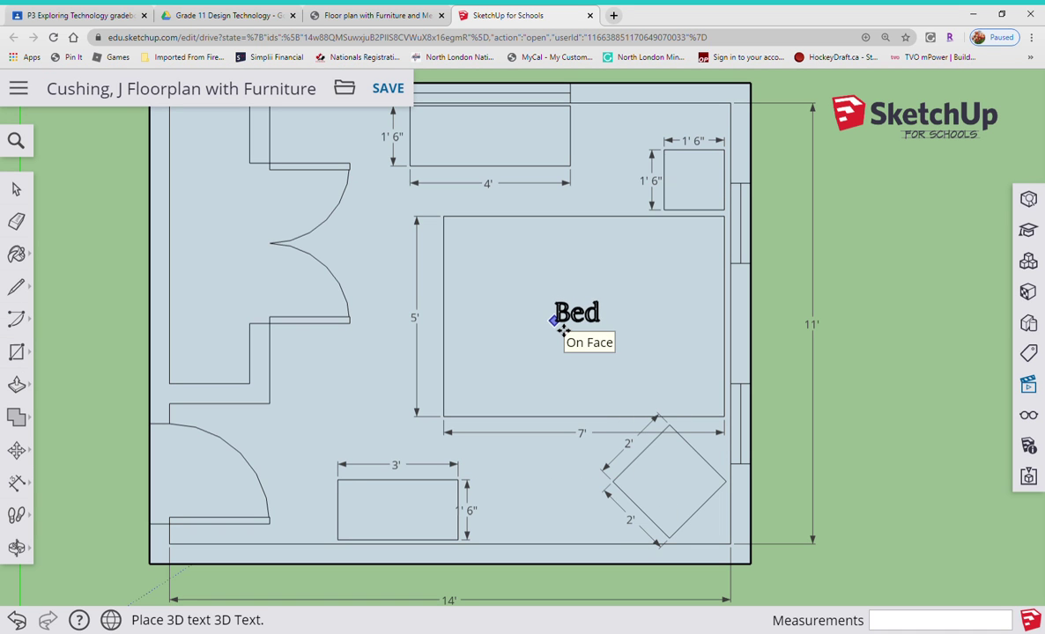
pyautogui.click(562, 330)
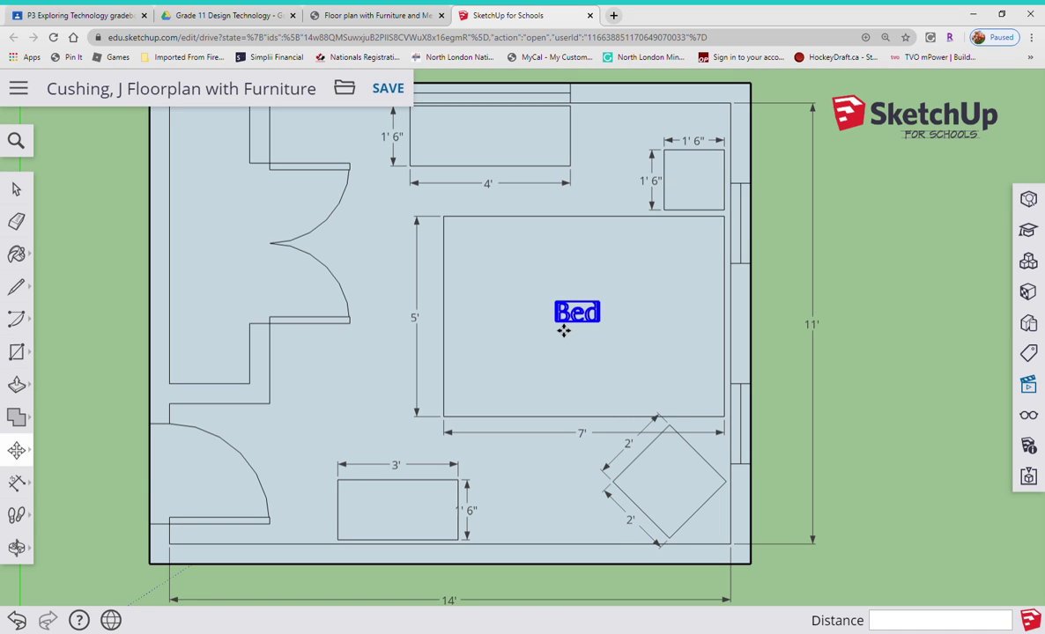
# Create the 3D text "Desk" at 6" height and place it inside the rectangle below the top-wall window.
pyautogui.click(16, 351)
pyautogui.click(63, 421)
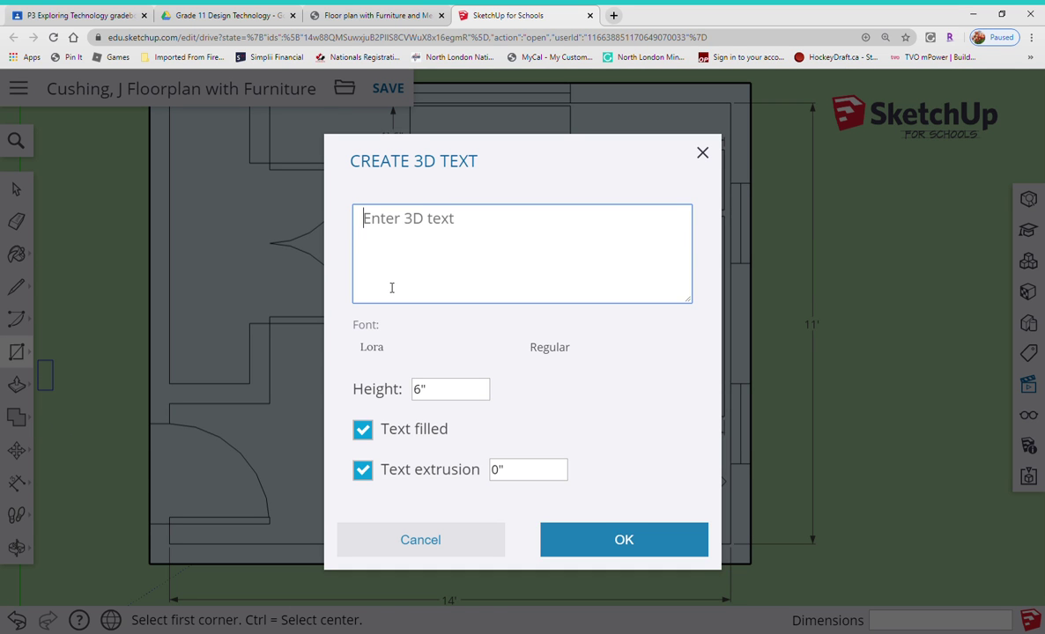
pyautogui.write('Desk')
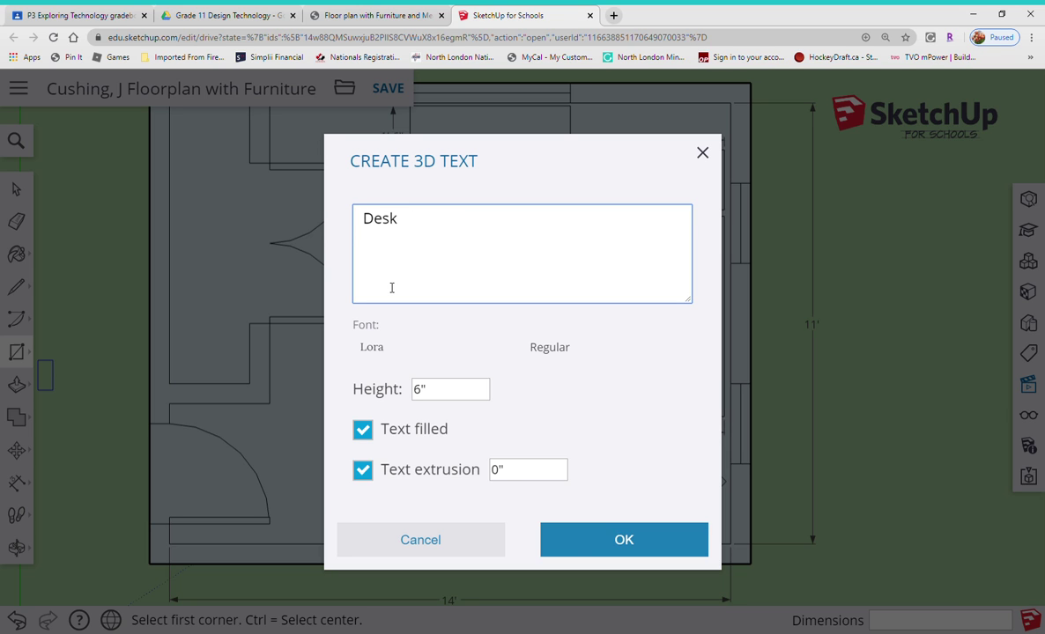
pyautogui.click(601, 544)
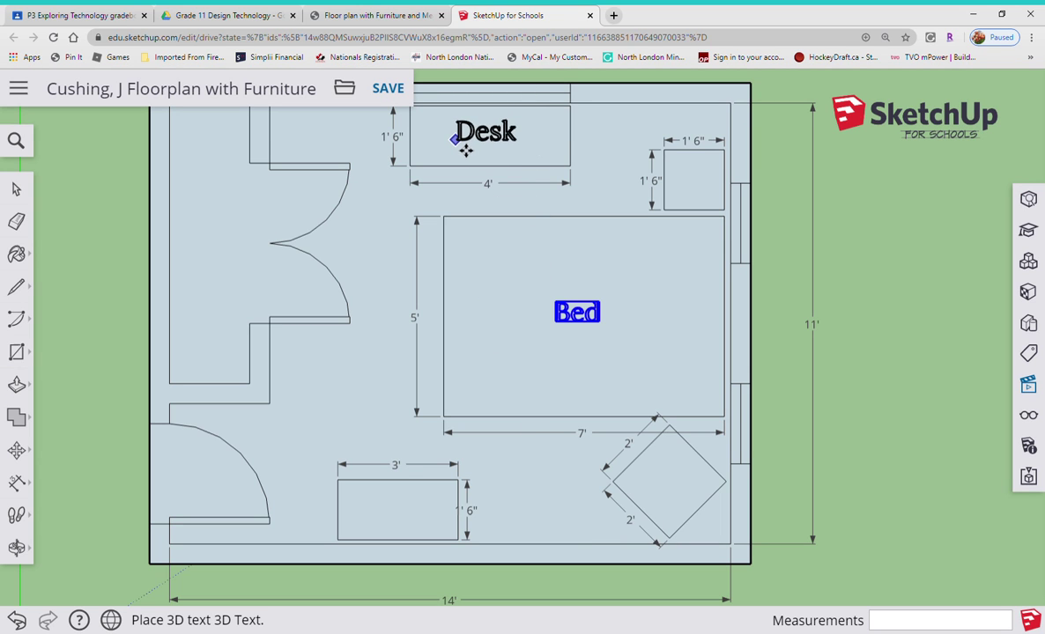
pyautogui.click(466, 150)
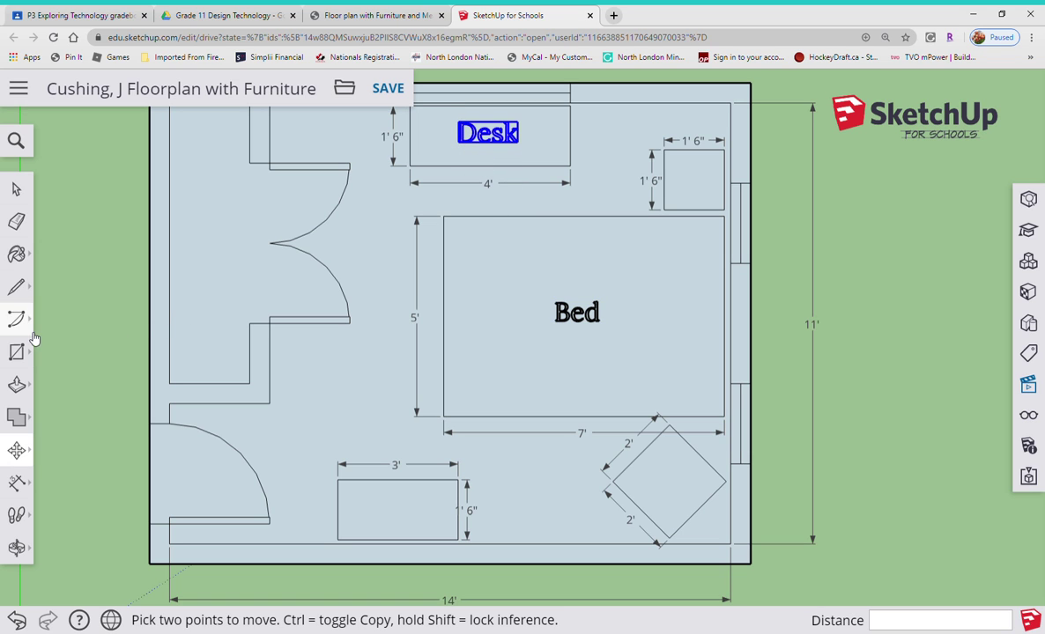
# Create the 3D text "Dresser" at 6" height and place it centrally inside the rectangle above the bottom wall.
pyautogui.click(16, 352)
pyautogui.click(63, 427)
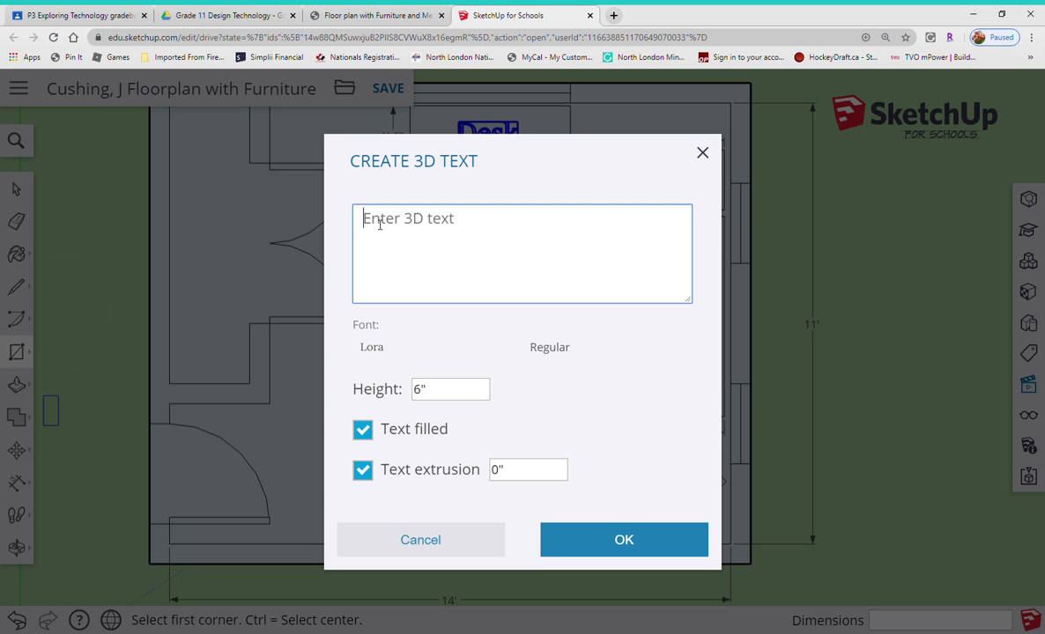
pyautogui.write('Dresser')
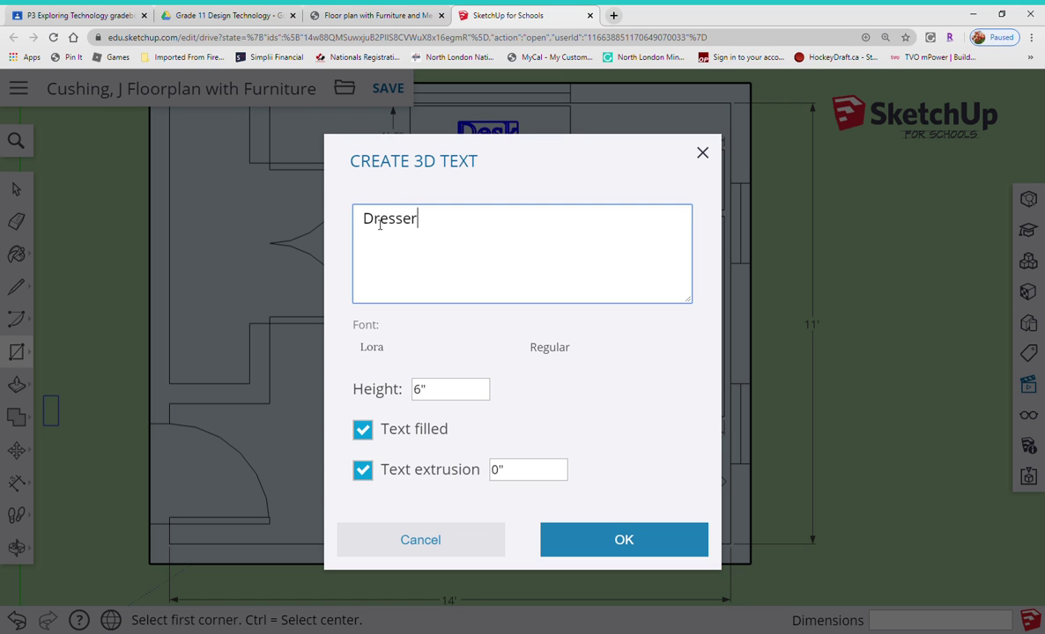
pyautogui.click(624, 546)
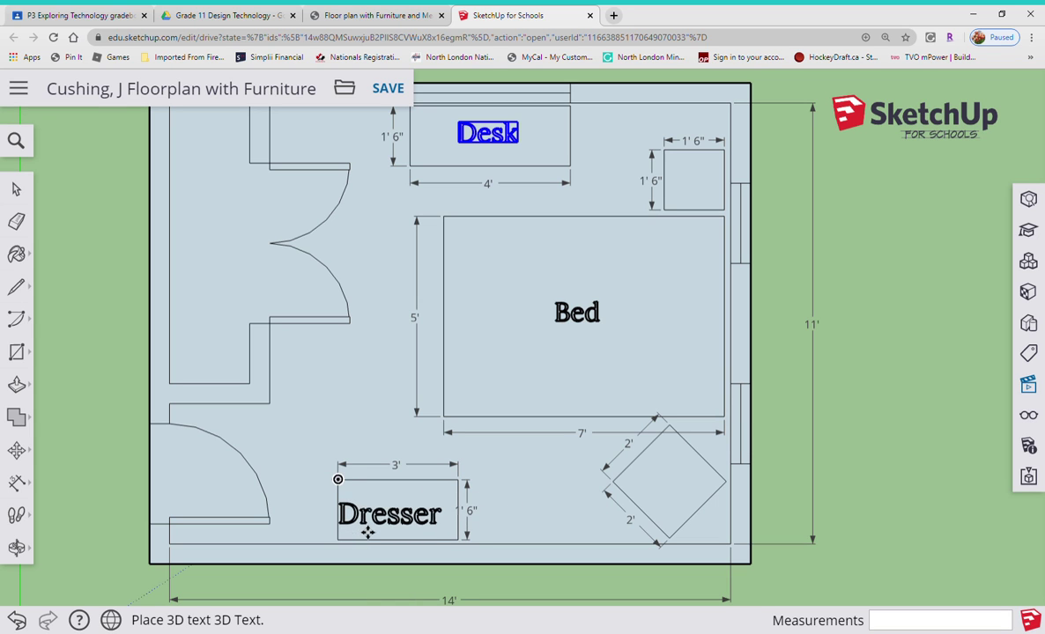
pyautogui.scroll(5, 374, 531)
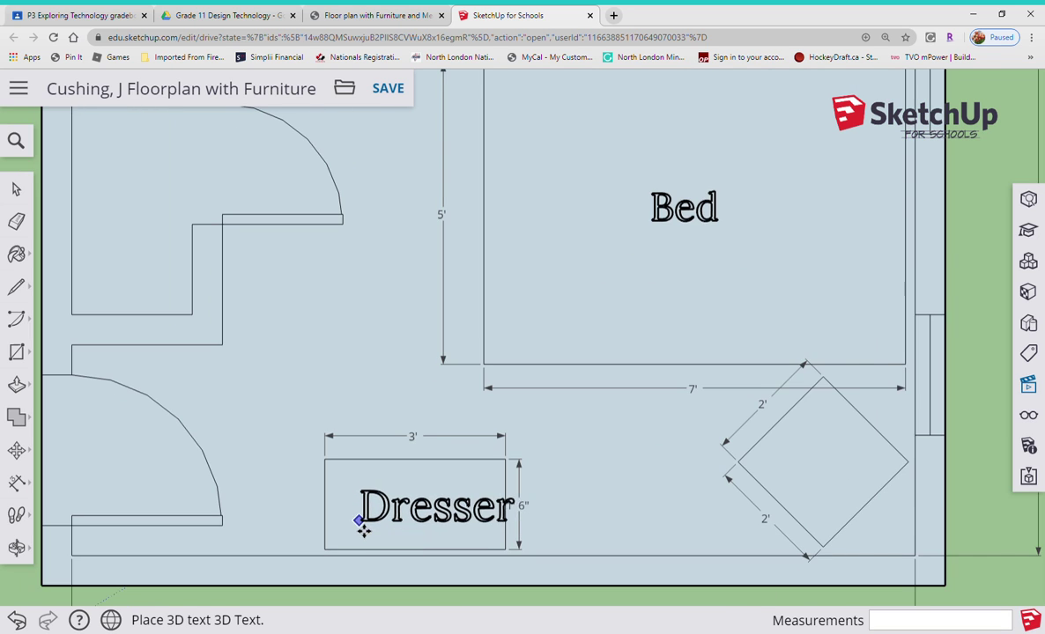
pyautogui.scroll(1, 360, 529)
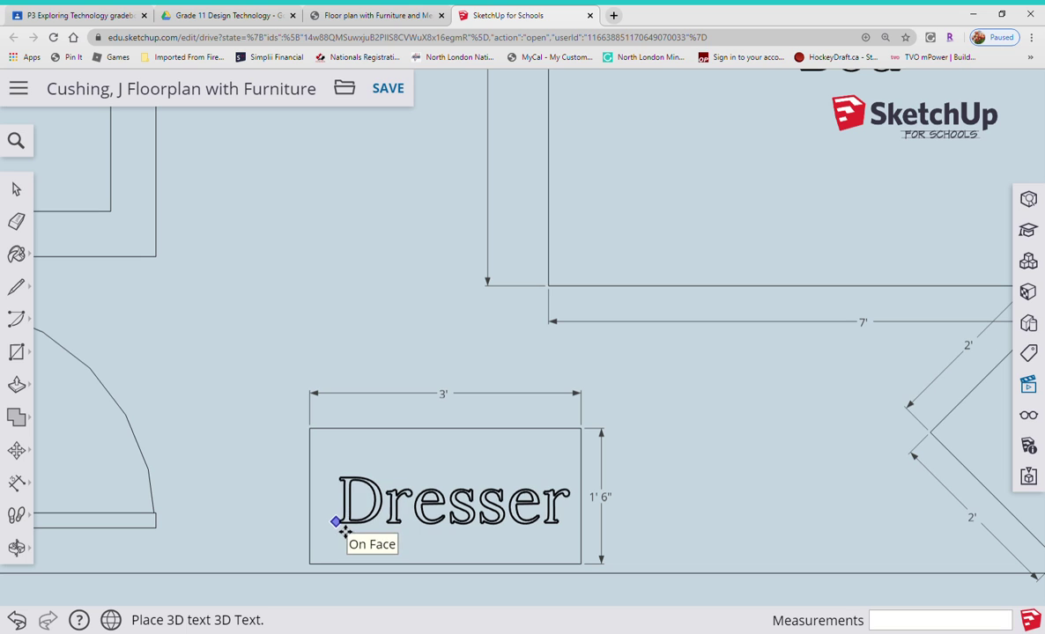
pyautogui.click(335, 521)
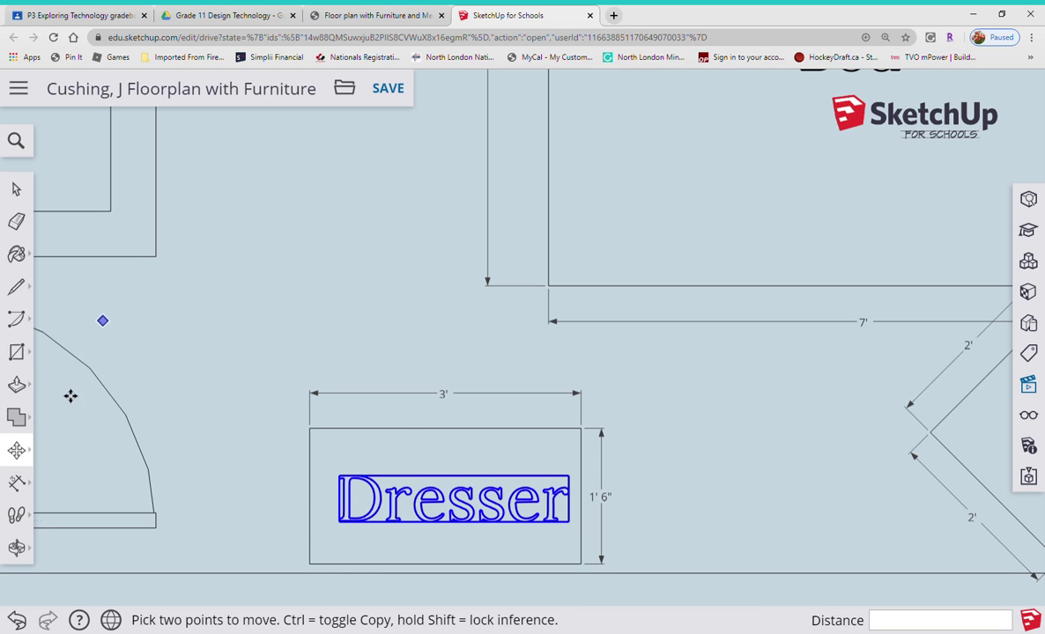
# Create the 3D text "Chair" with a 6" height and 0" extrusion, and place it inside the rotated square in the bottom-right corner of the room.
pyautogui.click(19, 353)
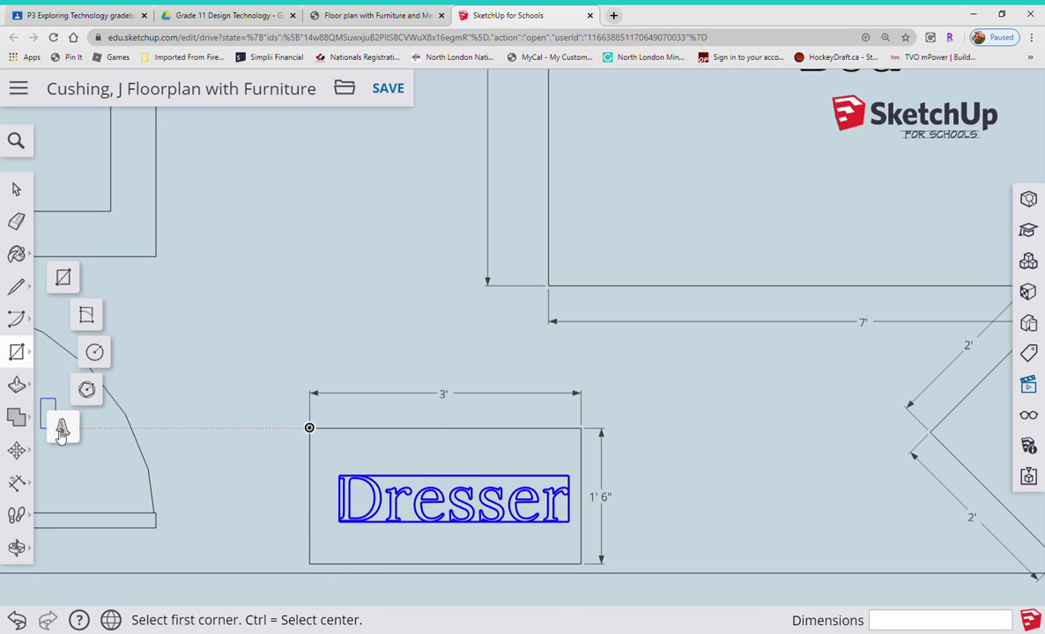
pyautogui.scroll(-2, 155, 390)
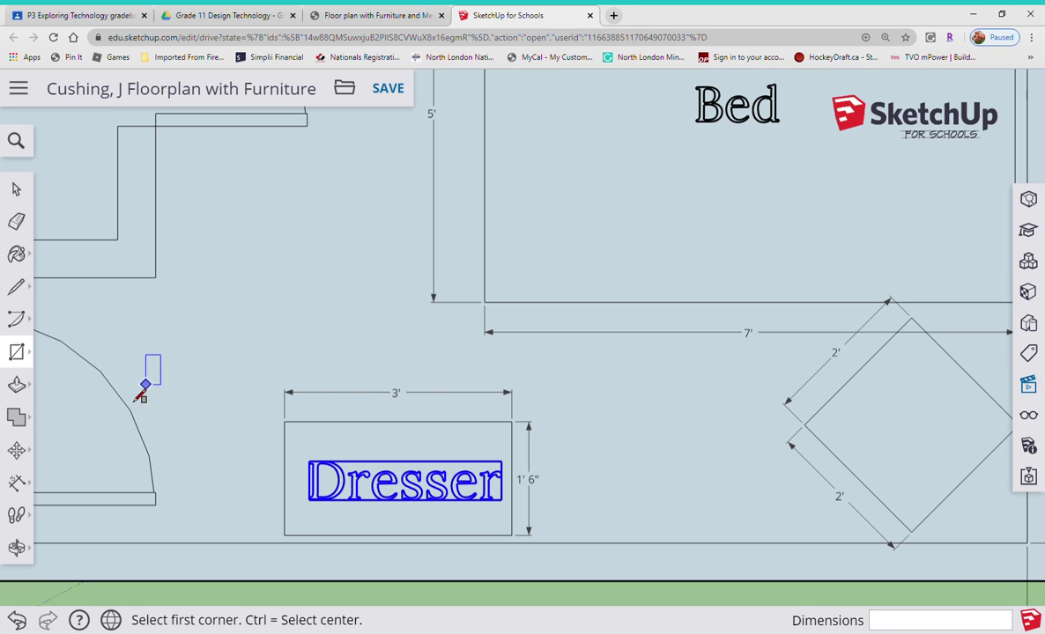
pyautogui.click(19, 352)
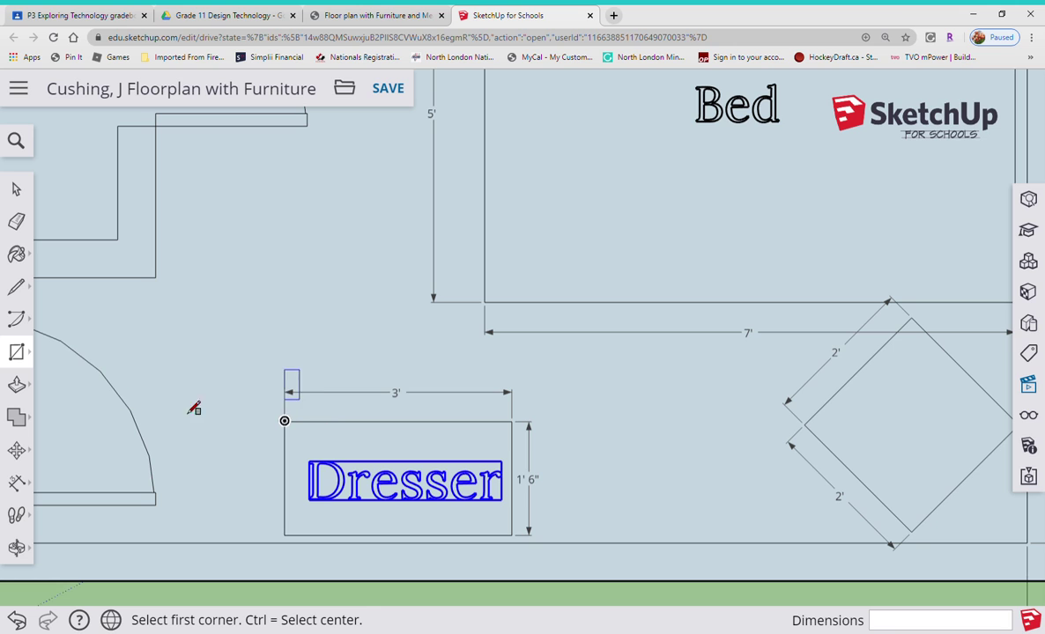
pyautogui.click(18, 353)
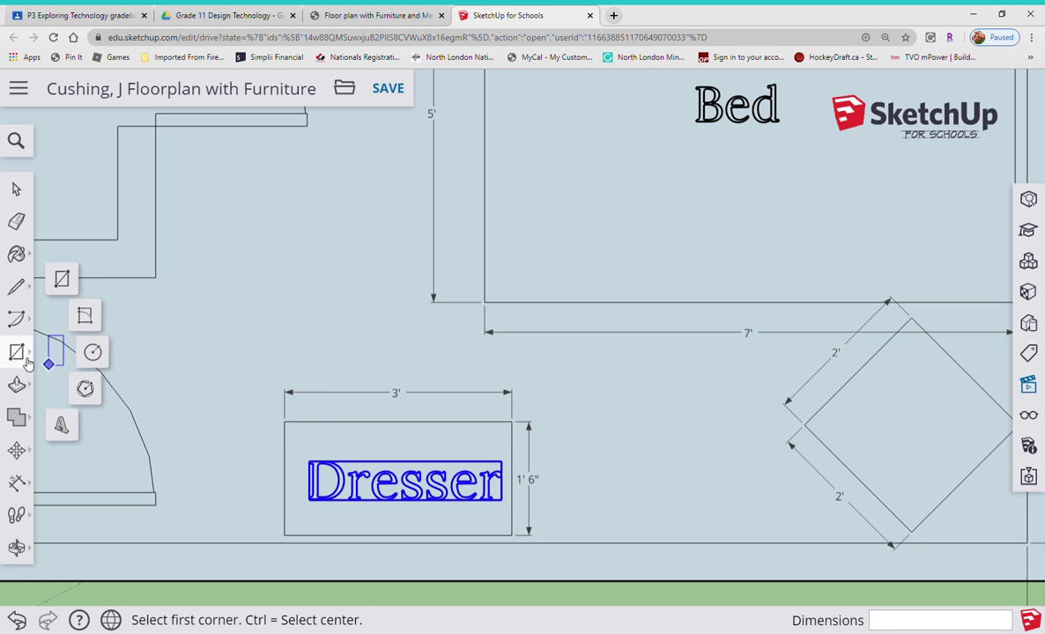
pyautogui.click(63, 430)
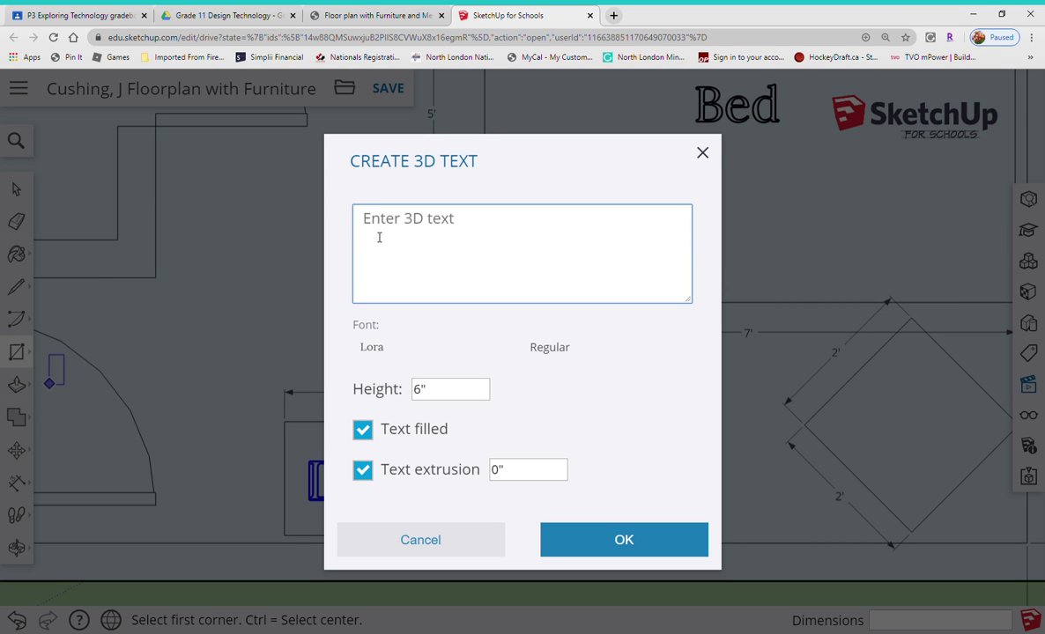
pyautogui.write('Chair')
pyautogui.click(628, 543)
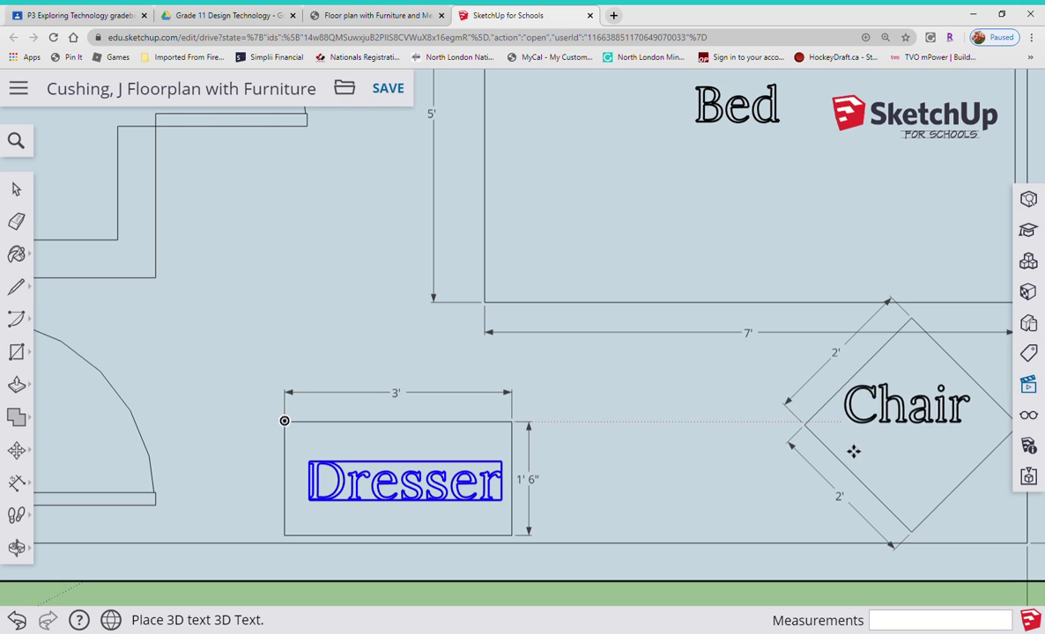
pyautogui.click(860, 453)
# Create the three-line 3D text "Bed Side Table" at 3" height and 0" extrusion, and place it inside the small square above the bed.
pyautogui.scroll(-5, 475, 383)
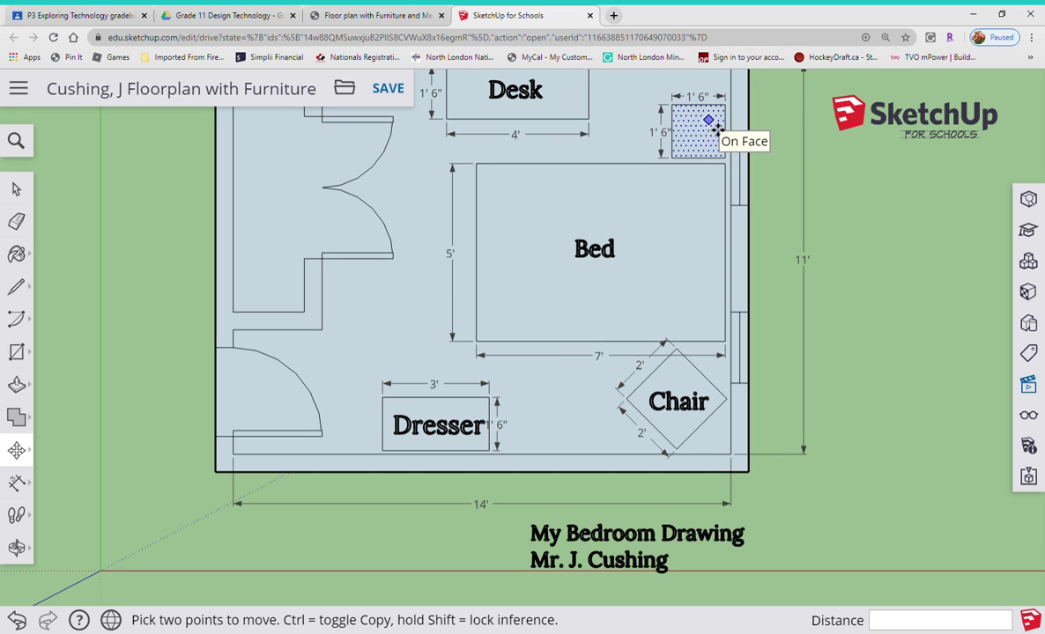
pyautogui.click(21, 354)
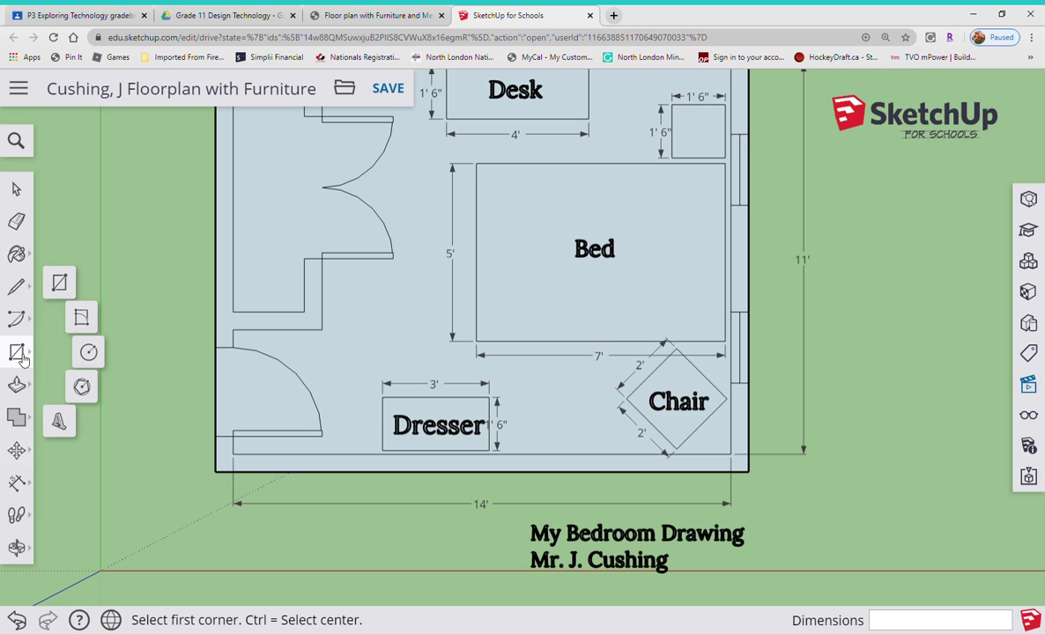
pyautogui.click(56, 415)
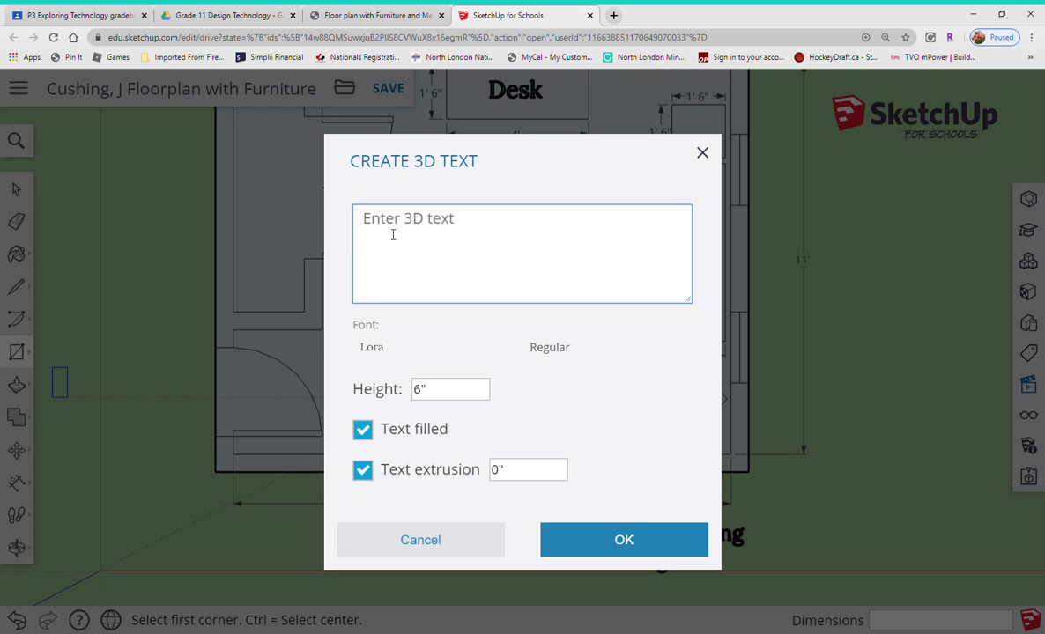
pyautogui.click(431, 393)
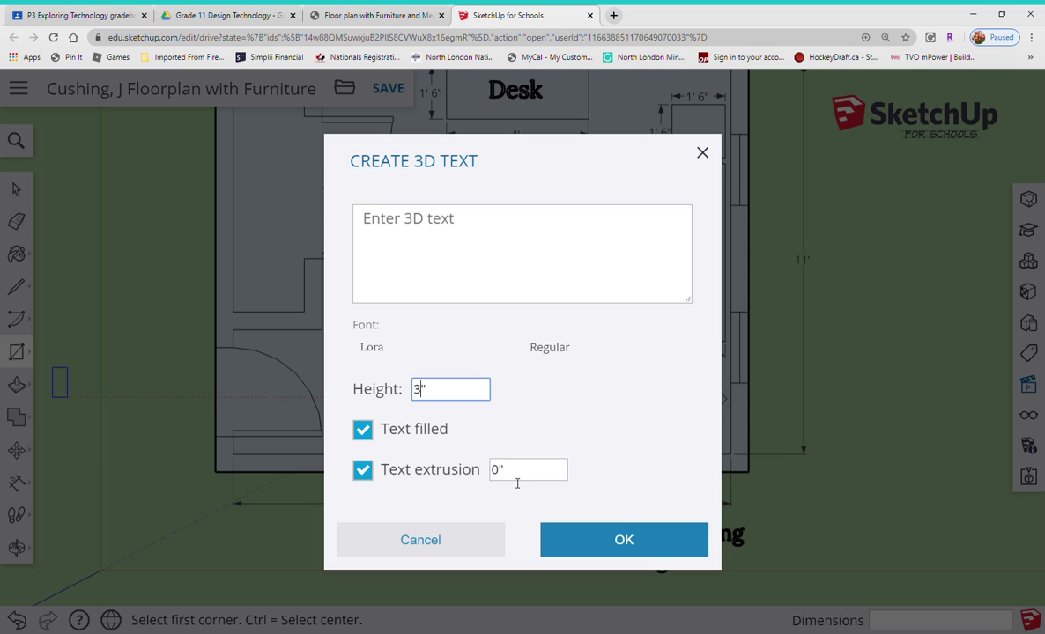
pyautogui.click(391, 230)
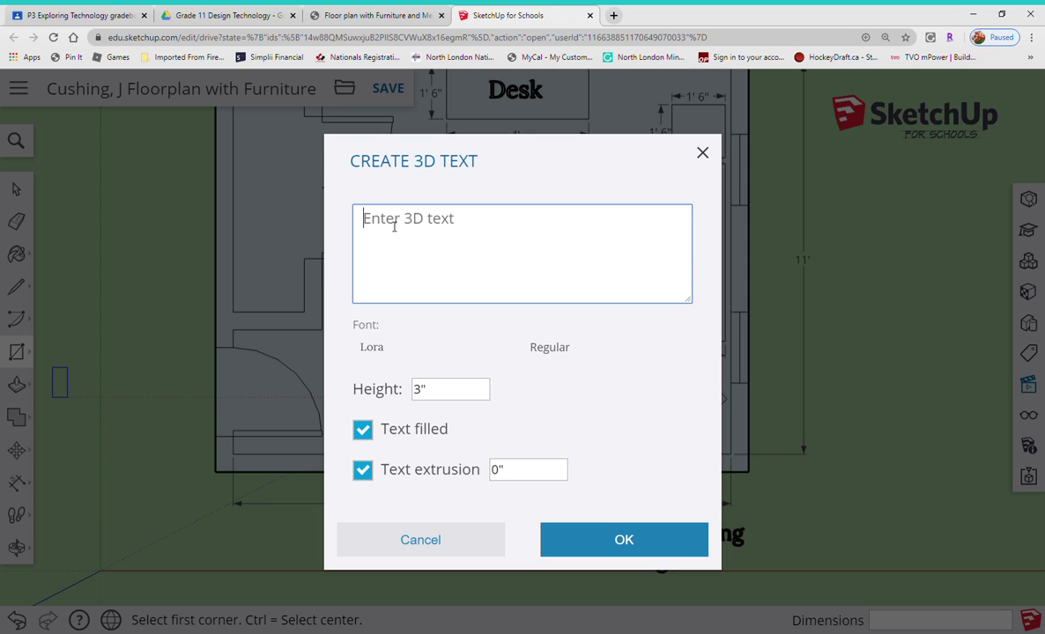
pyautogui.write('Bed')
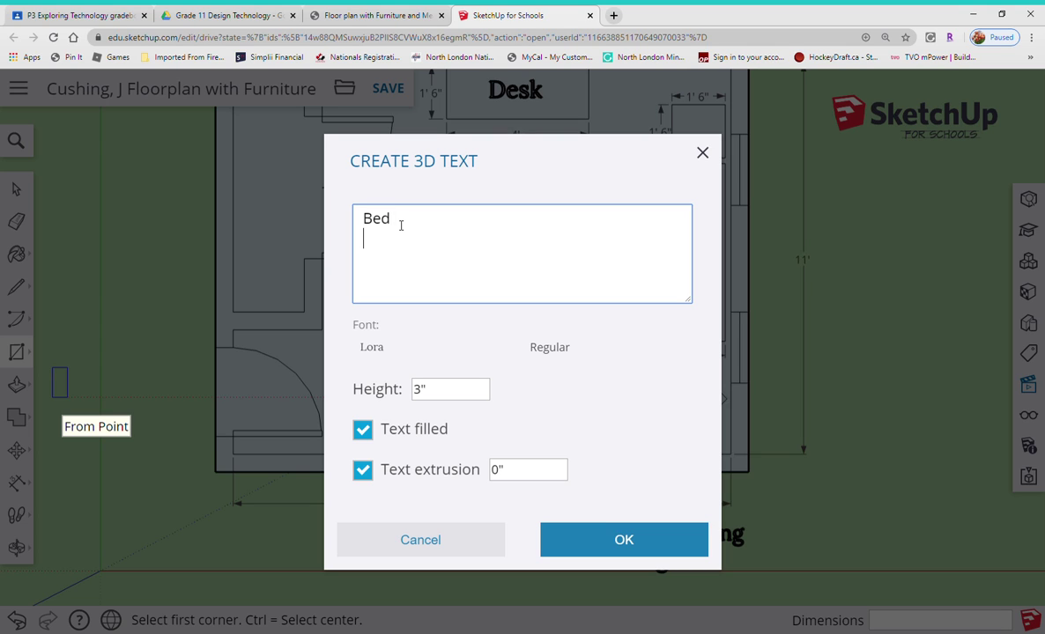
pyautogui.write(' Side Table')
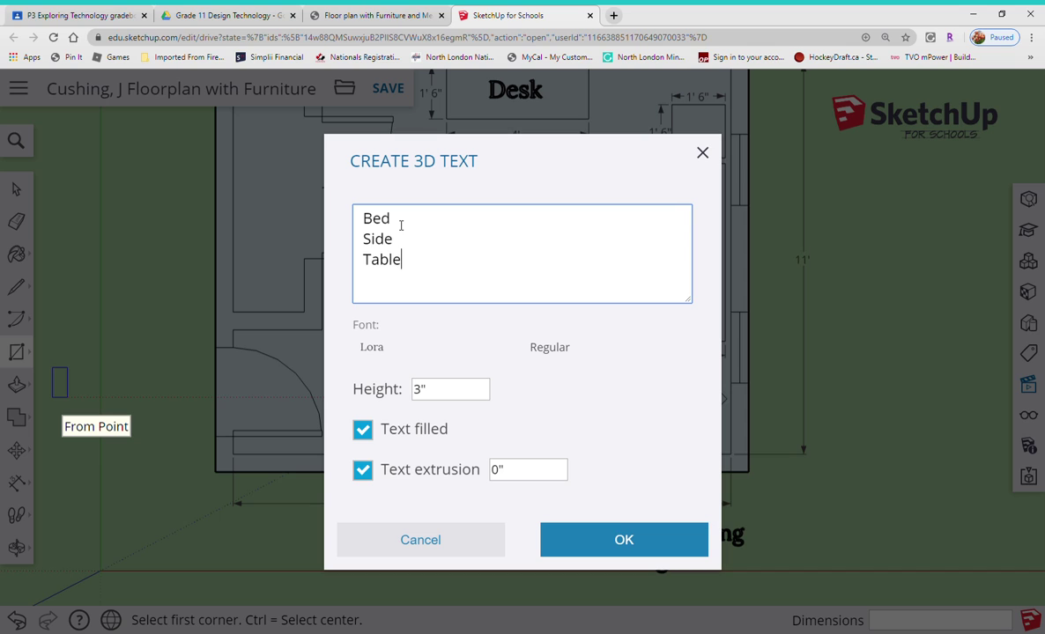
pyautogui.click(624, 541)
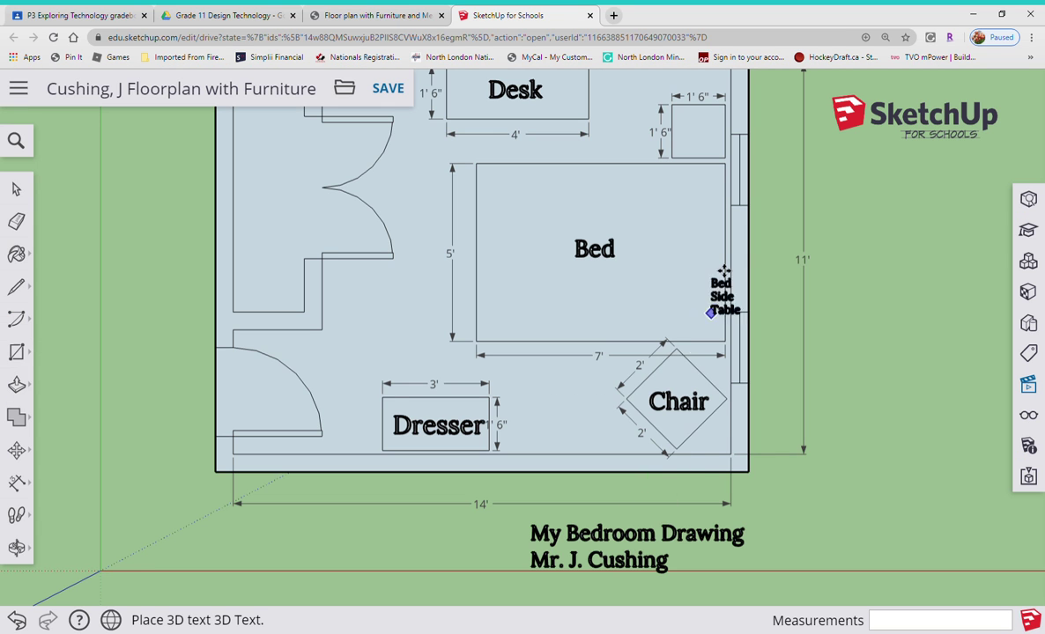
pyautogui.click(693, 155)
pyautogui.press('Escape')
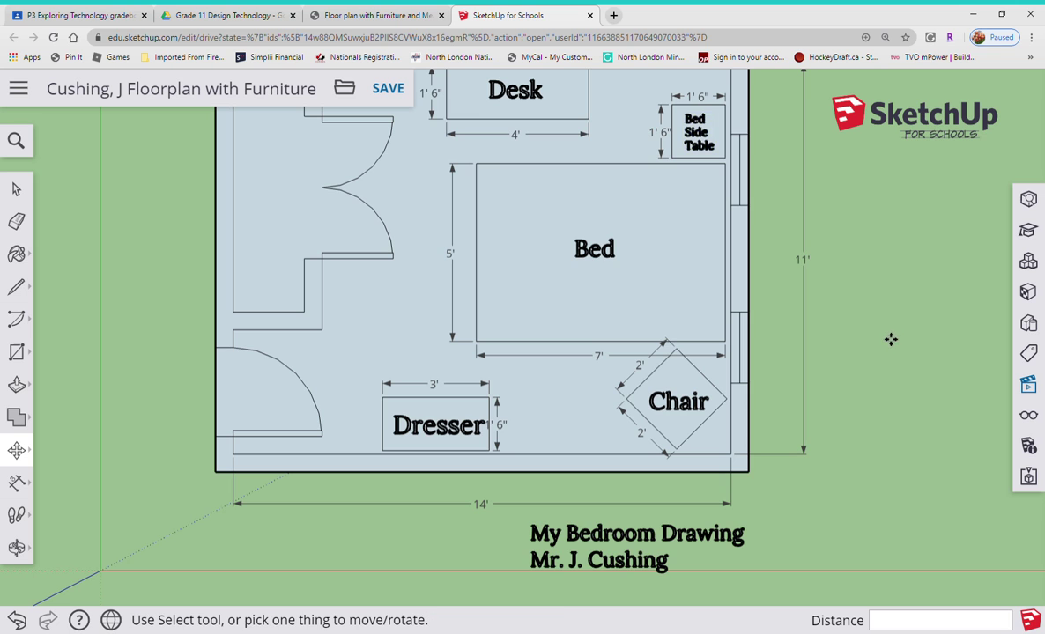
pyautogui.scroll(-2, 806, 368)
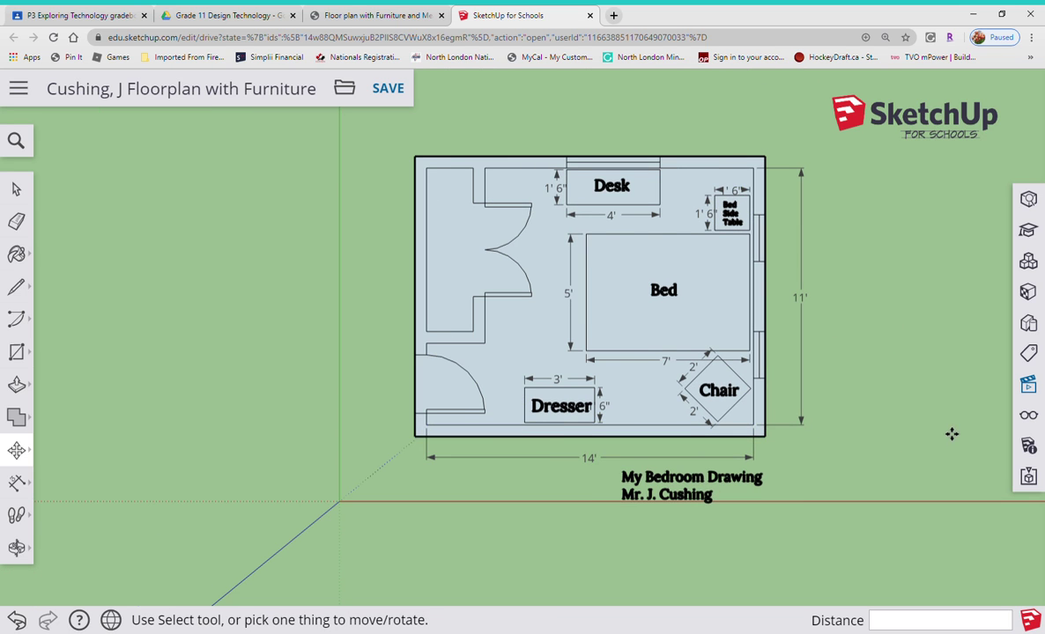
pyautogui.scroll(1, 947, 421)
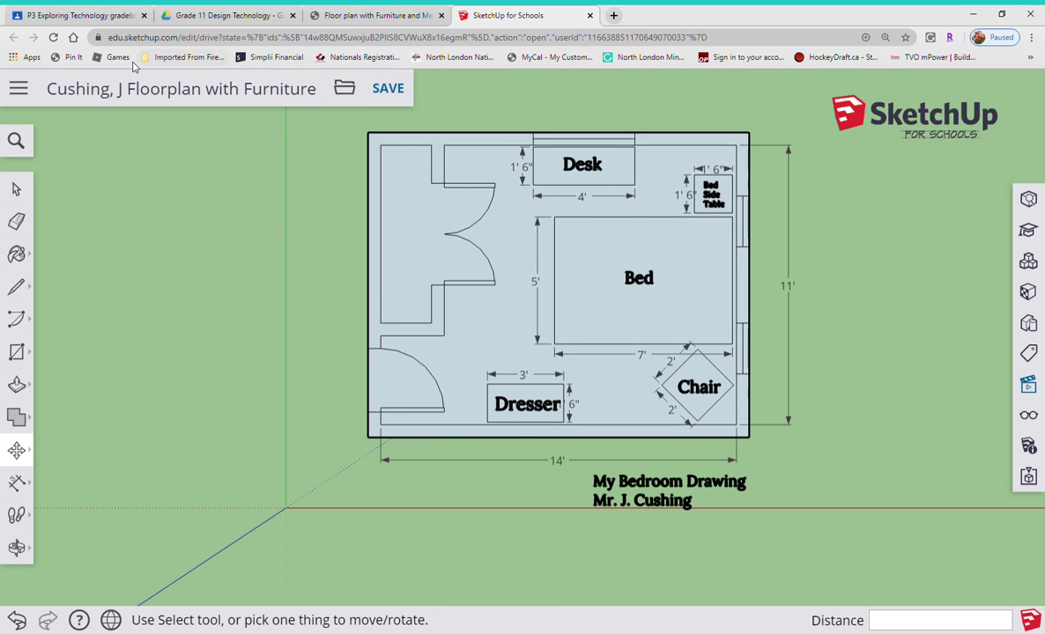